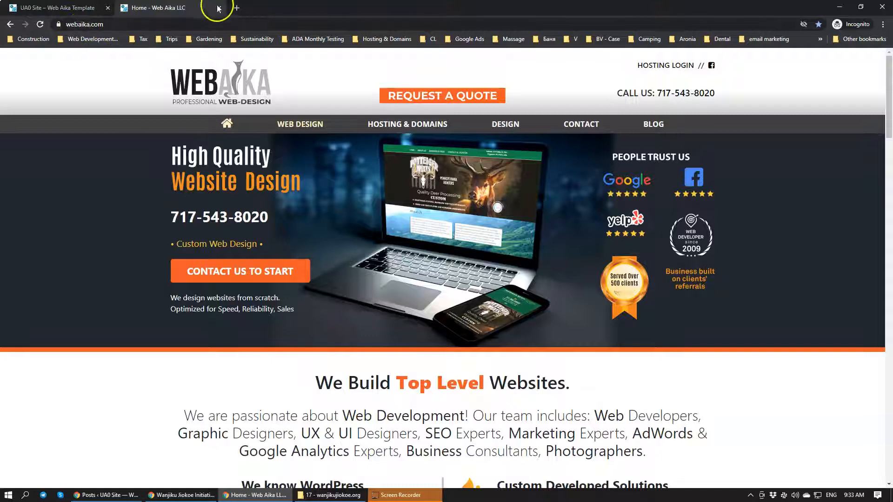
Close the Web Aika site and review the Latest news and Twitter Feed sections of the wanj.acfboot.com home page
{"action": "left_click", "coordinate": [219, 8]}
{"action": "scroll", "coordinate": [683, 229], "scroll_direction": "down", "scroll_amount": 6}
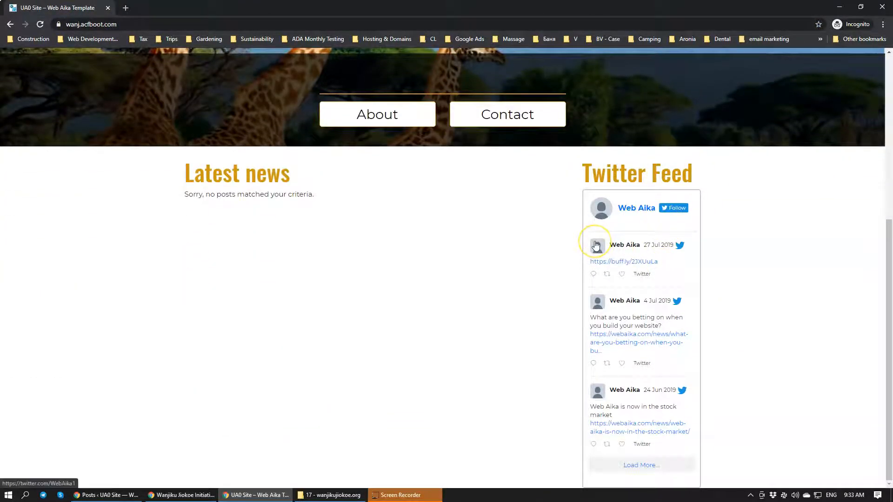
{"action": "scroll", "coordinate": [595, 245], "scroll_direction": "up", "scroll_amount": 2}
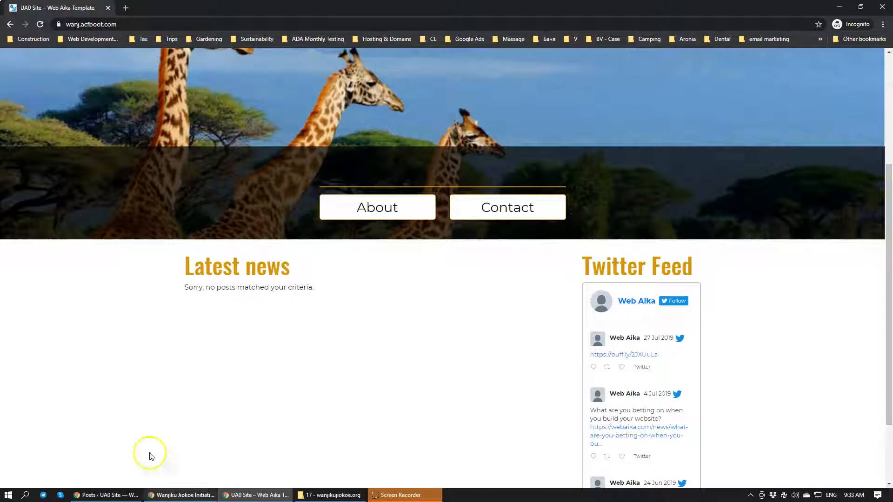
Open the example site 6a.acfboot.com in a new tab
{"action": "left_click", "coordinate": [126, 8]}
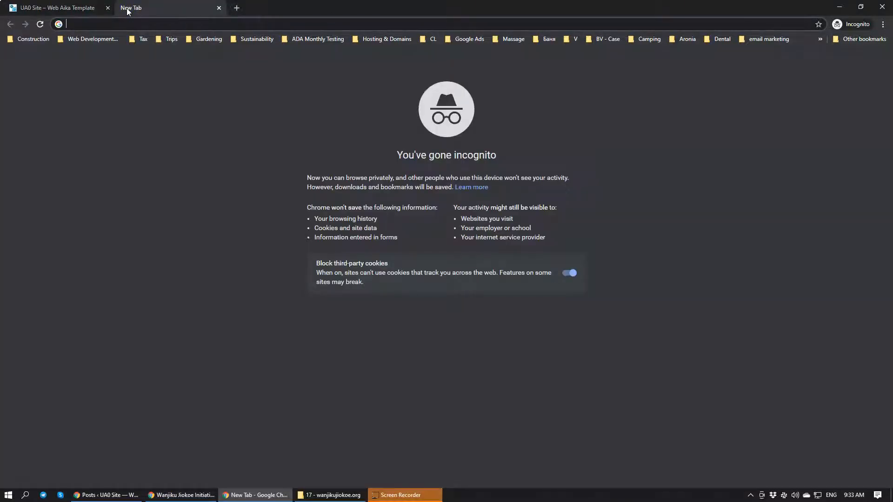
{"action": "type", "text": "6a"}
{"action": "key", "text": "Return"}
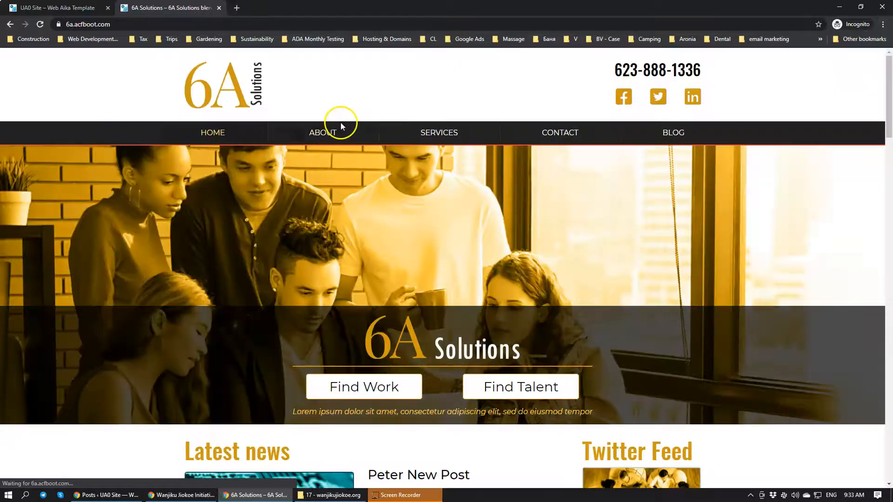
Examine the Latest news posts and Twitter Feed on the 6A Solutions home page
{"action": "scroll", "coordinate": [331, 265], "scroll_direction": "down", "scroll_amount": 5}
{"action": "scroll", "coordinate": [331, 272], "scroll_direction": "down", "scroll_amount": 1}
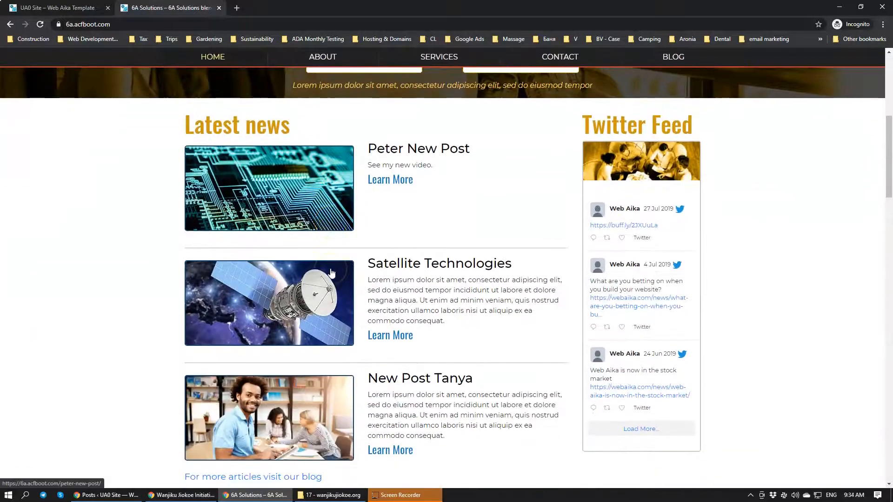
{"action": "scroll", "coordinate": [419, 349], "scroll_direction": "down", "scroll_amount": 2}
{"action": "scroll", "coordinate": [456, 370], "scroll_direction": "up", "scroll_amount": 3}
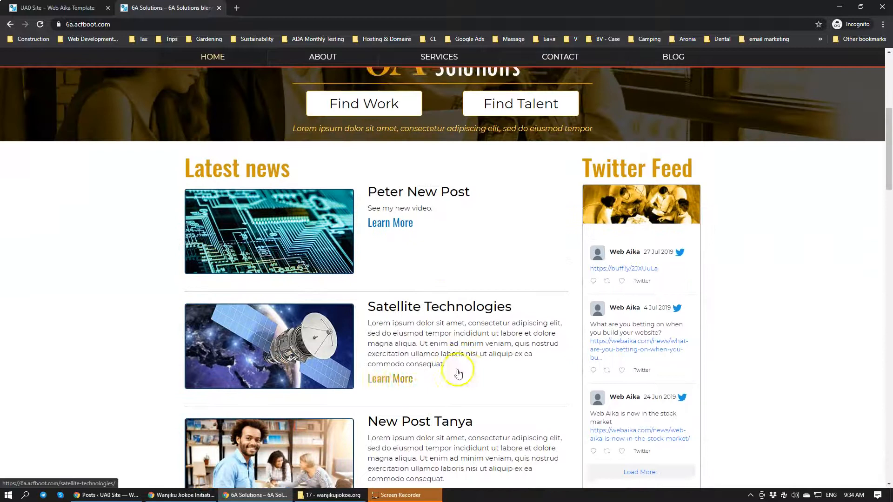
{"action": "scroll", "coordinate": [387, 317], "scroll_direction": "up", "scroll_amount": 2}
{"action": "scroll", "coordinate": [388, 317], "scroll_direction": "down", "scroll_amount": 3}
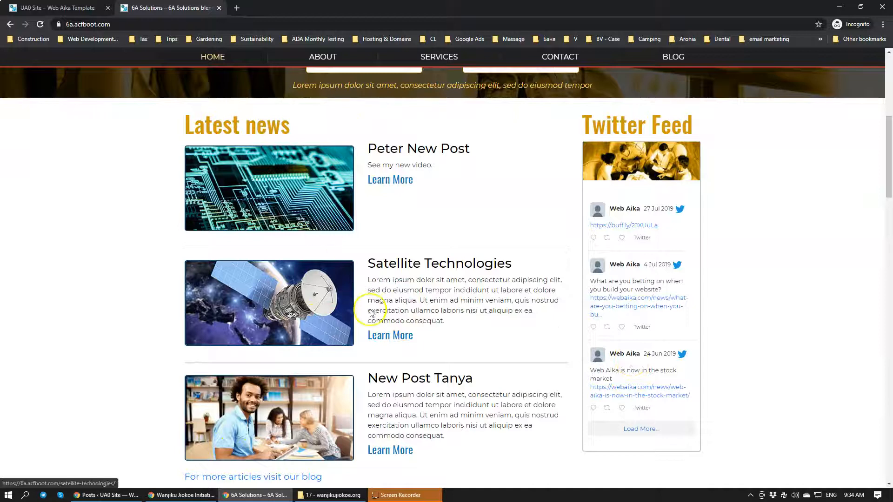
{"action": "scroll", "coordinate": [379, 244], "scroll_direction": "up", "scroll_amount": 2}
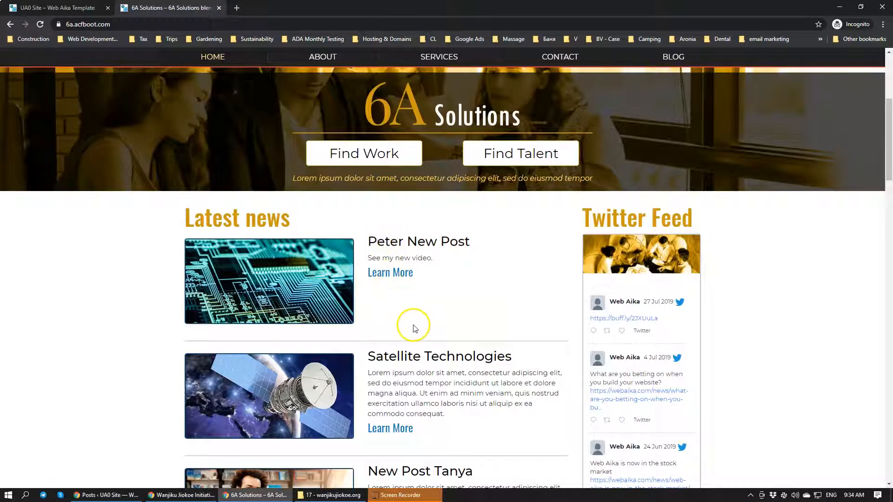
View the full Satellite Technologies article from Latest news and return to the home page's news list
{"action": "scroll", "coordinate": [405, 325], "scroll_direction": "down", "scroll_amount": 2}
{"action": "left_click", "coordinate": [393, 335]}
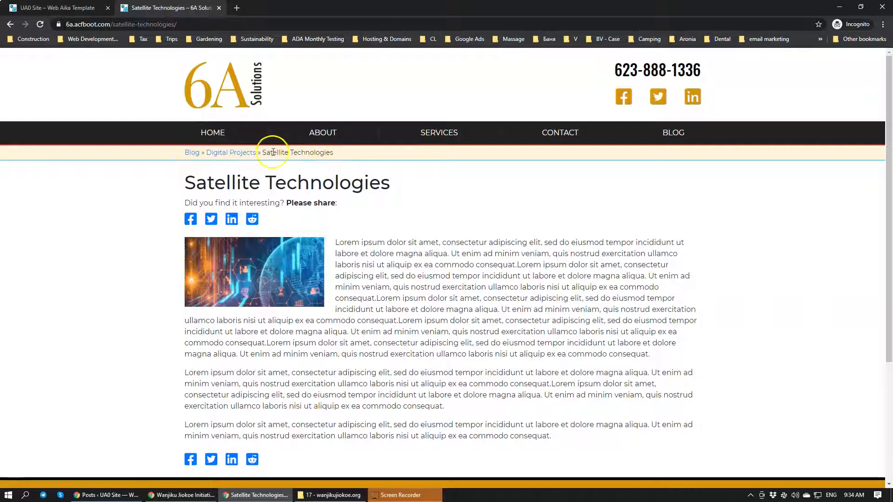
{"action": "left_click", "coordinate": [214, 134]}
{"action": "scroll", "coordinate": [352, 221], "scroll_direction": "down", "scroll_amount": 8}
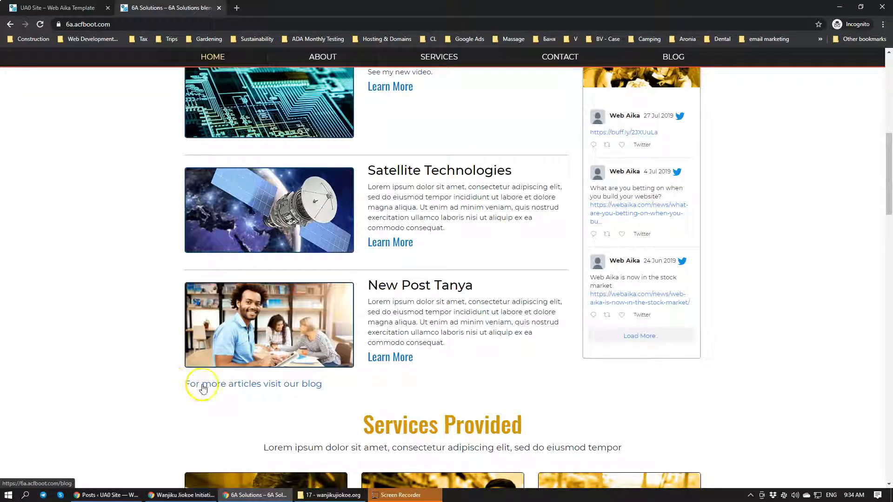
Visit the blog through the link below the latest news and browse the posts in its Drones category
{"action": "left_click", "coordinate": [276, 387]}
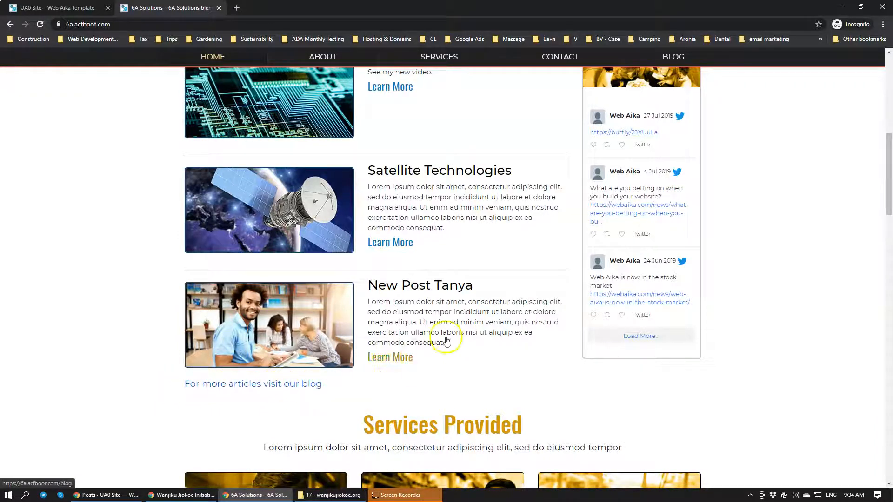
{"action": "scroll", "coordinate": [449, 342], "scroll_direction": "up", "scroll_amount": 3}
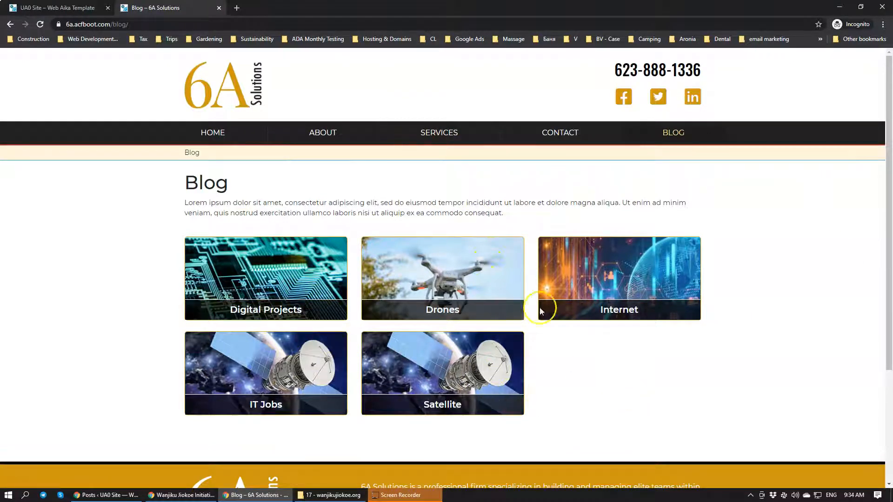
{"action": "left_click", "coordinate": [461, 298]}
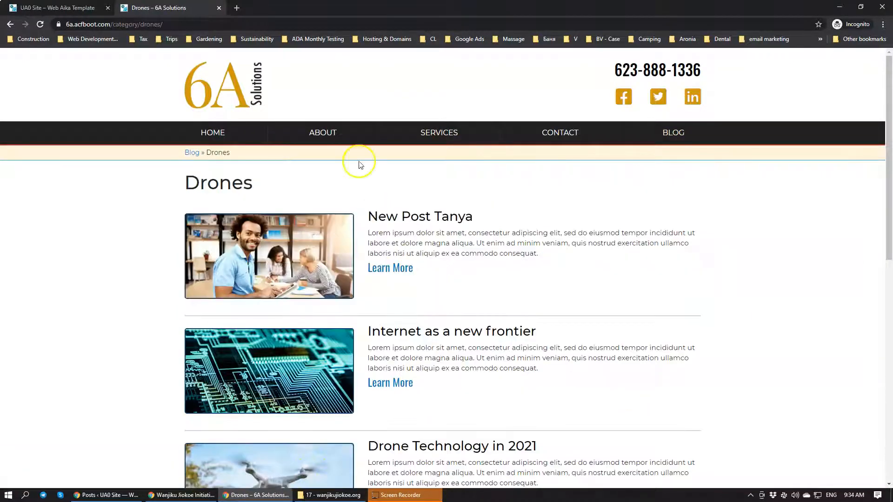
{"action": "scroll", "coordinate": [360, 166], "scroll_direction": "down", "scroll_amount": 2}
{"action": "scroll", "coordinate": [360, 166], "scroll_direction": "down", "scroll_amount": 7}
{"action": "scroll", "coordinate": [360, 180], "scroll_direction": "up", "scroll_amount": 10}
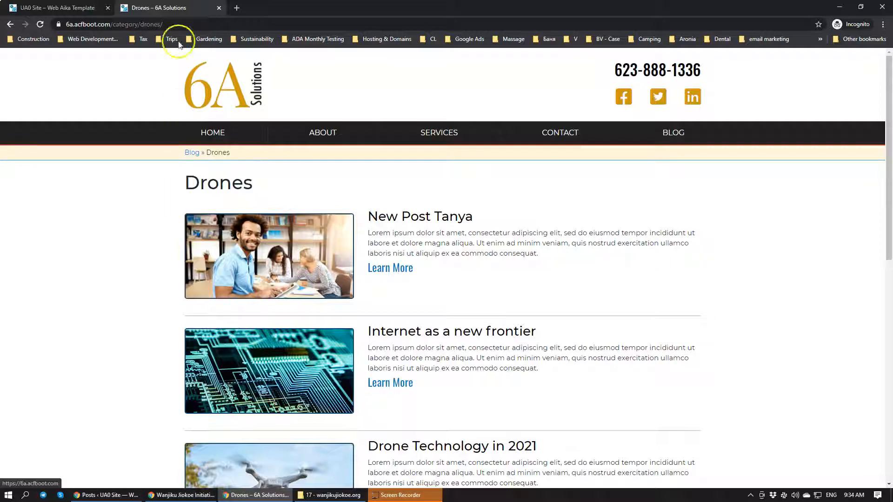
Close the 6A Solutions site and review the Latest news area on the wanj.acfboot.com home page
{"action": "left_click", "coordinate": [219, 8]}
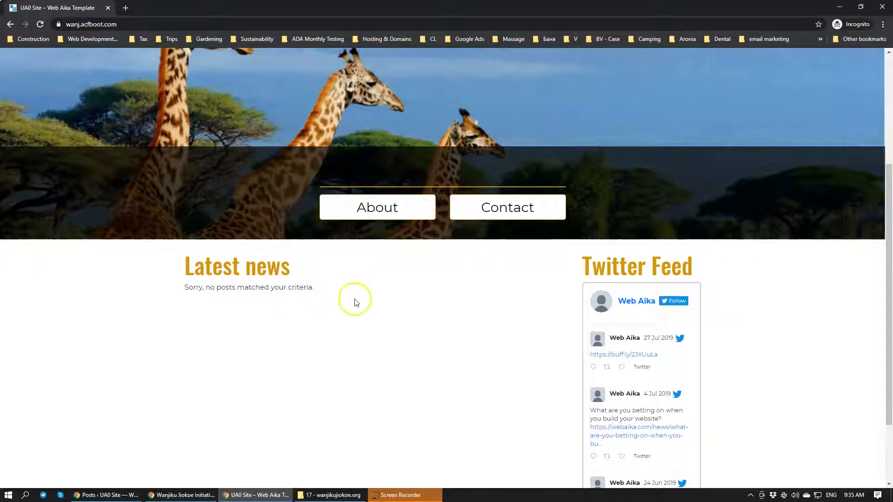
{"action": "scroll", "coordinate": [355, 300], "scroll_direction": "up", "scroll_amount": 4}
{"action": "scroll", "coordinate": [356, 303], "scroll_direction": "down", "scroll_amount": 4}
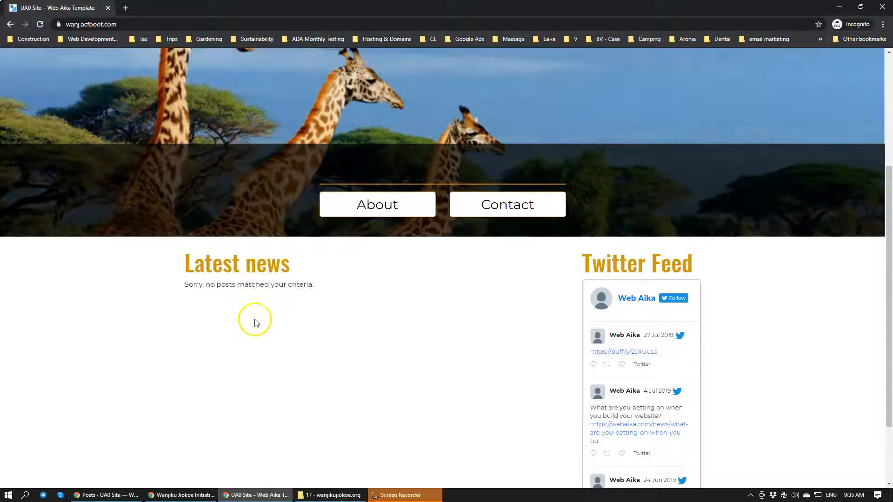
{"action": "scroll", "coordinate": [254, 319], "scroll_direction": "up", "scroll_amount": 4}
Bring up the original wanjikujiokoe.org window, review its home page down to the footer, and move the window away
{"action": "left_click_drag", "start_coordinate": [0, 6], "coordinate": [446, 1]}
{"action": "scroll", "coordinate": [544, 239], "scroll_direction": "up", "scroll_amount": 6}
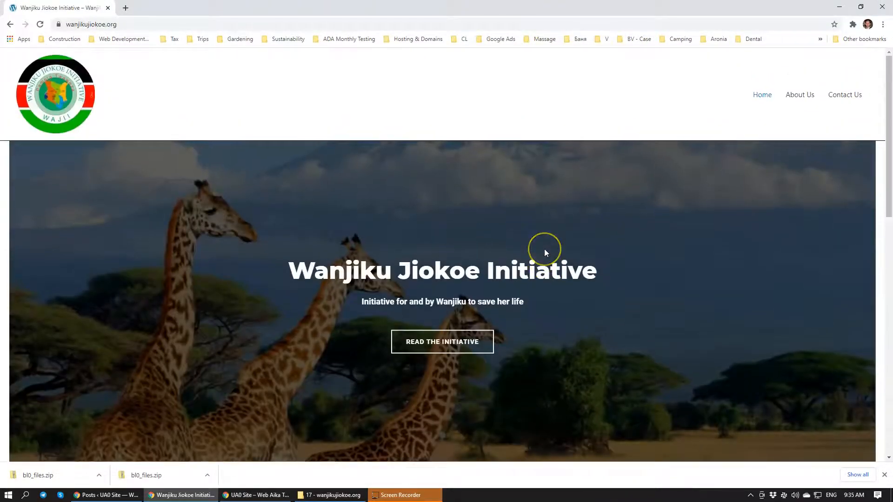
{"action": "scroll", "coordinate": [545, 250], "scroll_direction": "down", "scroll_amount": 10}
{"action": "scroll", "coordinate": [544, 250], "scroll_direction": "down", "scroll_amount": 5}
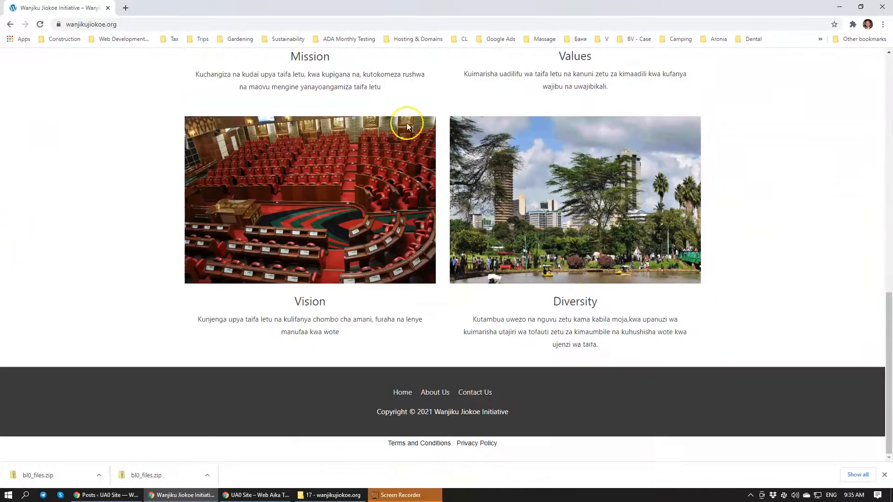
{"action": "scroll", "coordinate": [434, 339], "scroll_direction": "up", "scroll_amount": 15}
{"action": "left_click_drag", "start_coordinate": [173, 4], "coordinate": [0, 140]}
Review the new site's banner, Latest news and Twitter Feed sections on wanj.acfboot.com and bring its window to the front
{"action": "scroll", "coordinate": [518, 323], "scroll_direction": "down", "scroll_amount": 6}
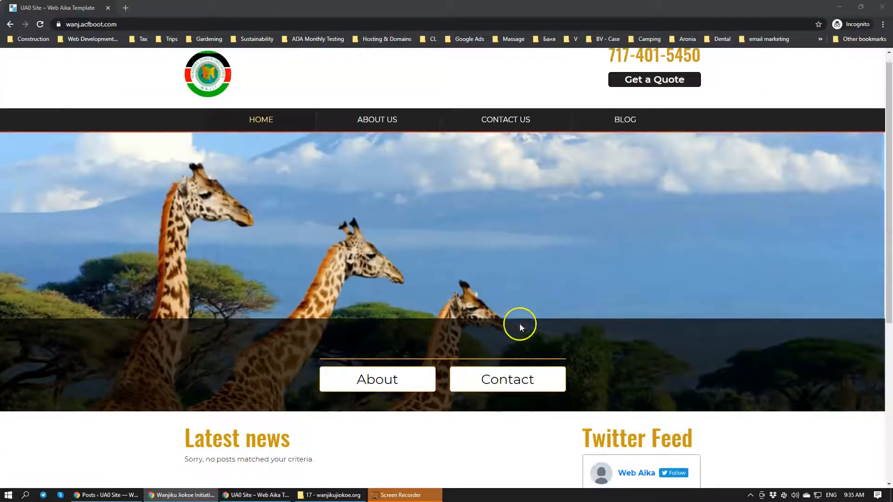
{"action": "scroll", "coordinate": [304, 319], "scroll_direction": "up", "scroll_amount": 1}
{"action": "scroll", "coordinate": [312, 310], "scroll_direction": "down", "scroll_amount": 1}
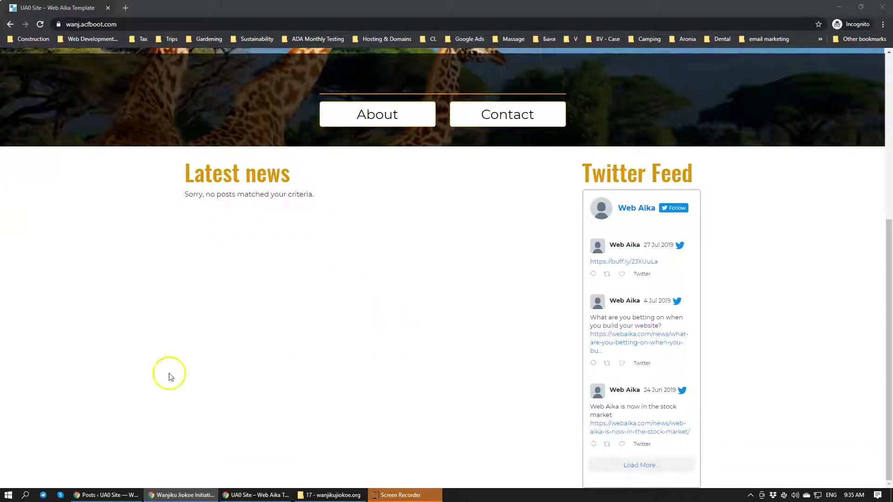
{"action": "scroll", "coordinate": [191, 305], "scroll_direction": "up", "scroll_amount": 3}
{"action": "scroll", "coordinate": [192, 309], "scroll_direction": "up", "scroll_amount": 3}
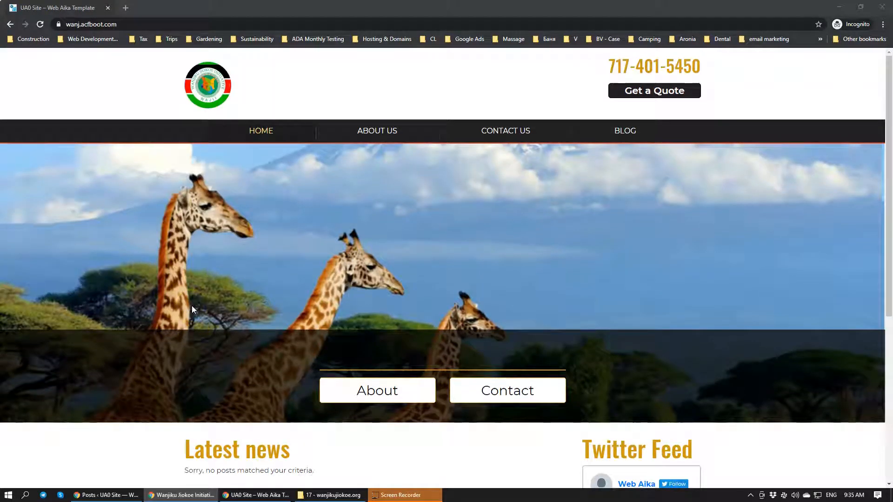
{"action": "scroll", "coordinate": [245, 347], "scroll_direction": "down", "scroll_amount": 5}
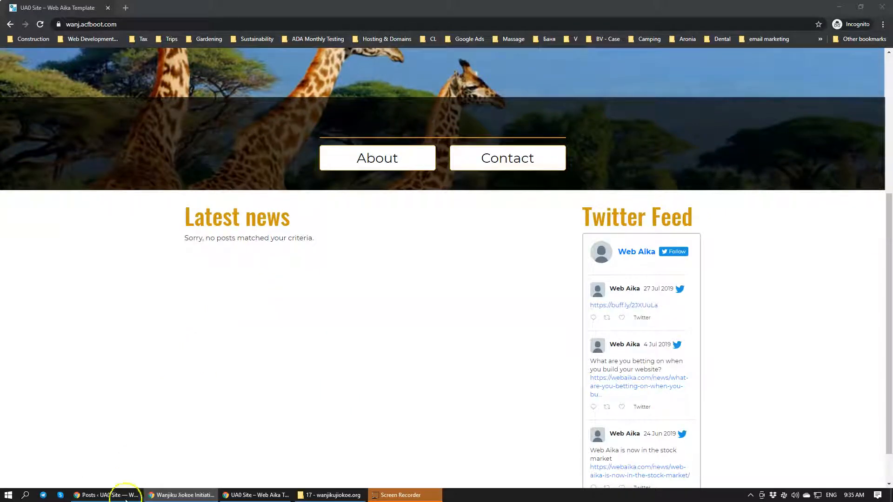
{"action": "mouse_move", "coordinate": [123, 494]}
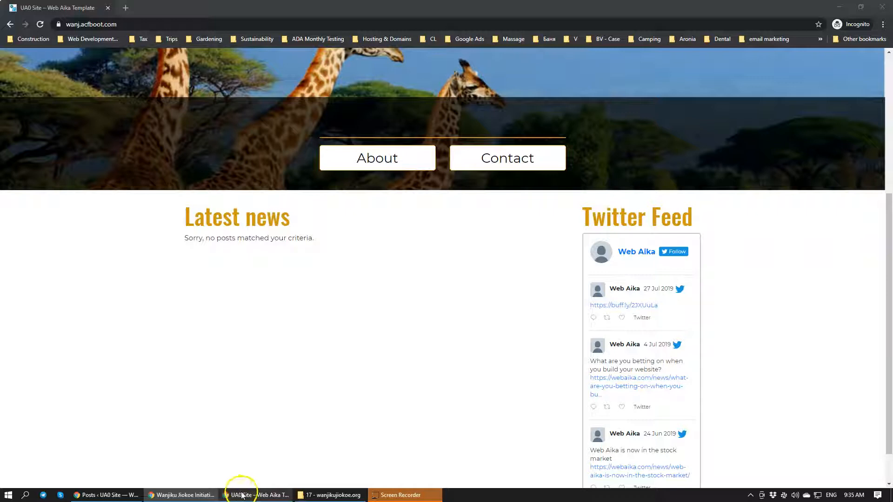
{"action": "mouse_move", "coordinate": [231, 496]}
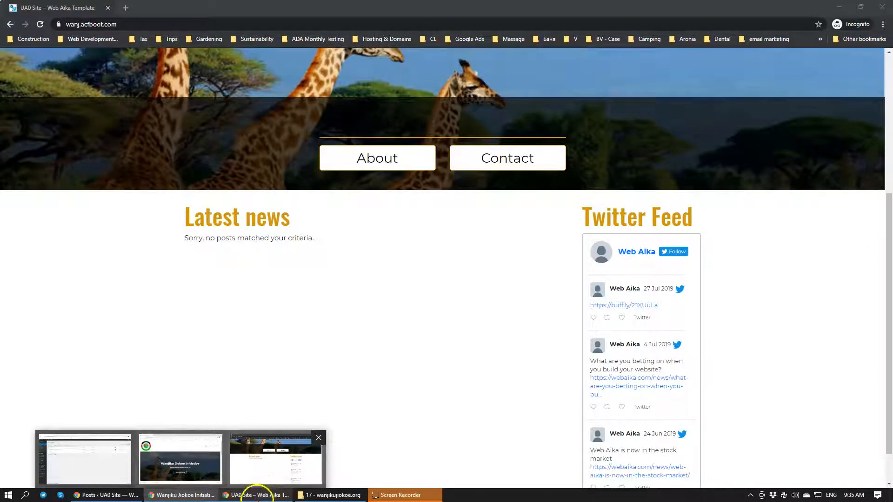
{"action": "left_click", "coordinate": [251, 497]}
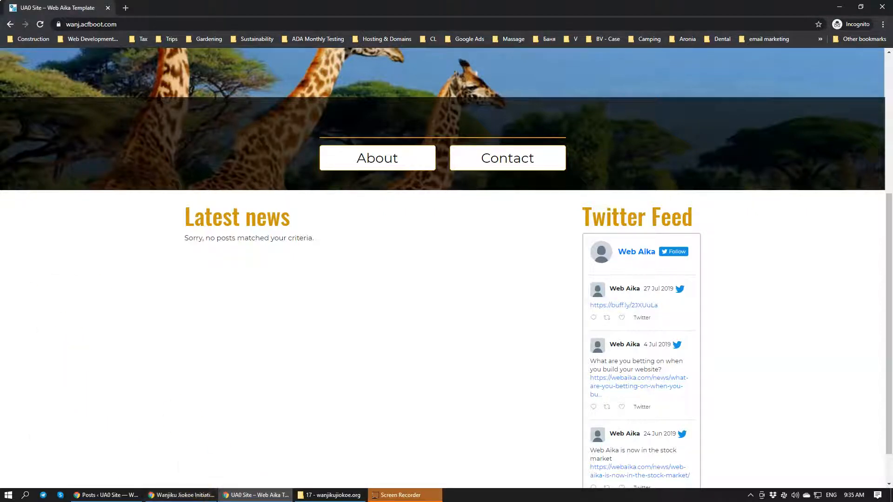
Switch to the WordPress admin window and open the Dashboard
{"action": "left_click", "coordinate": [105, 495]}
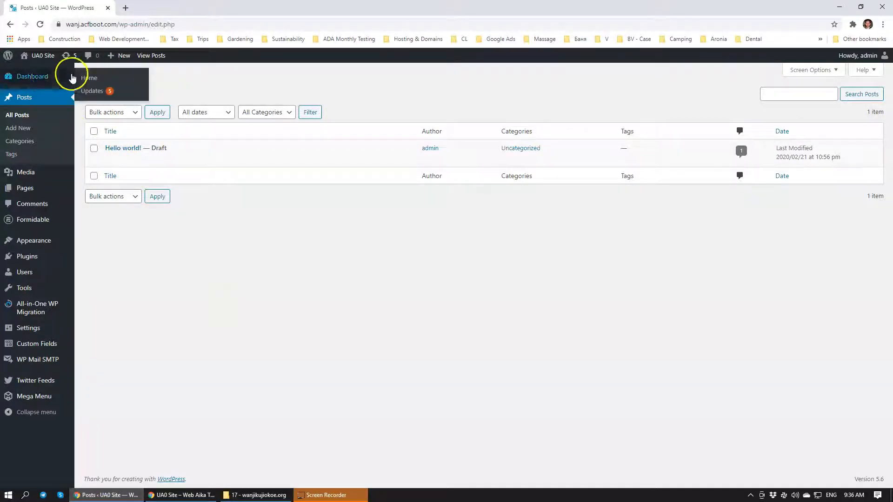
{"action": "left_click", "coordinate": [32, 76]}
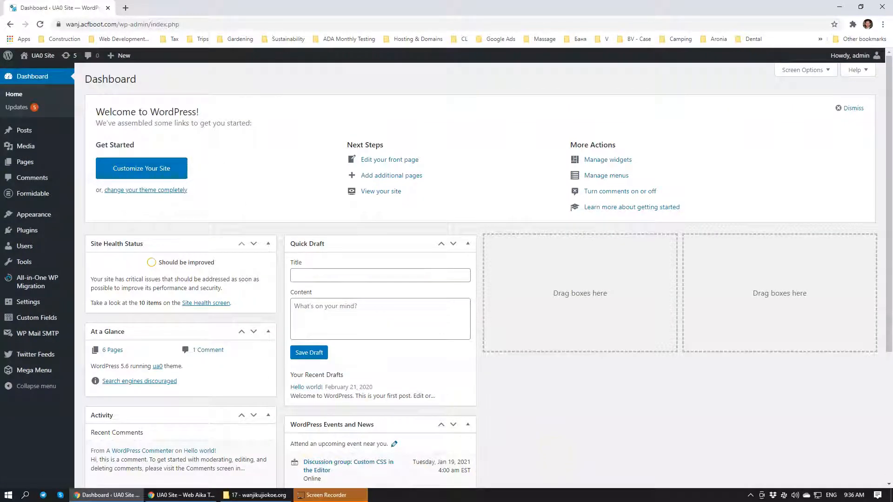
{"action": "left_click", "coordinate": [124, 8]}
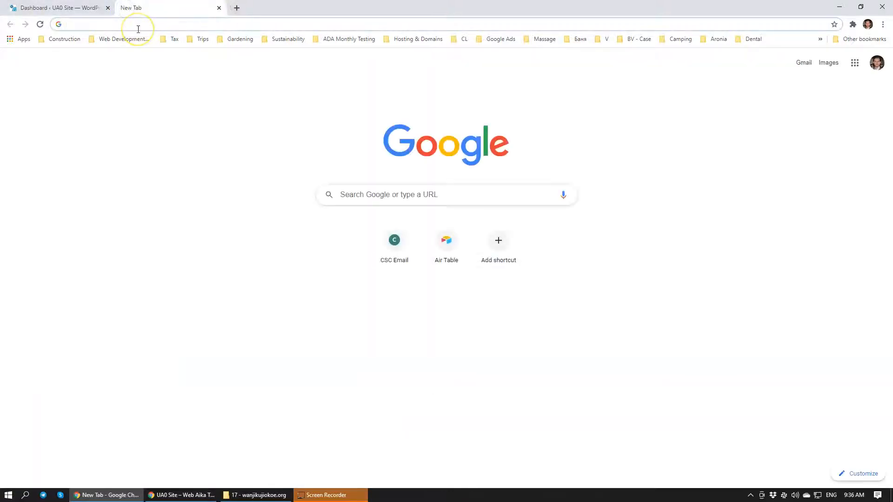
{"action": "type", "text": "w"}
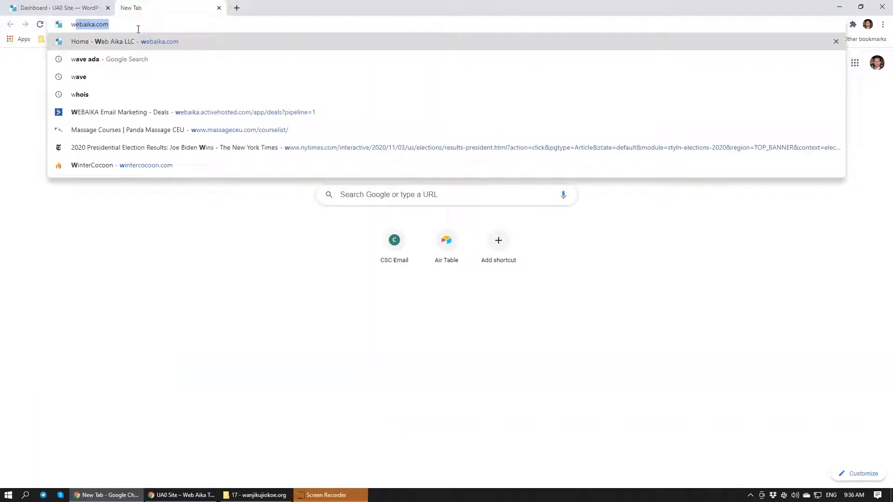
{"action": "type", "text": "i"}
{"action": "key", "text": "BackSpace"}
{"action": "key", "text": "BackSpace"}
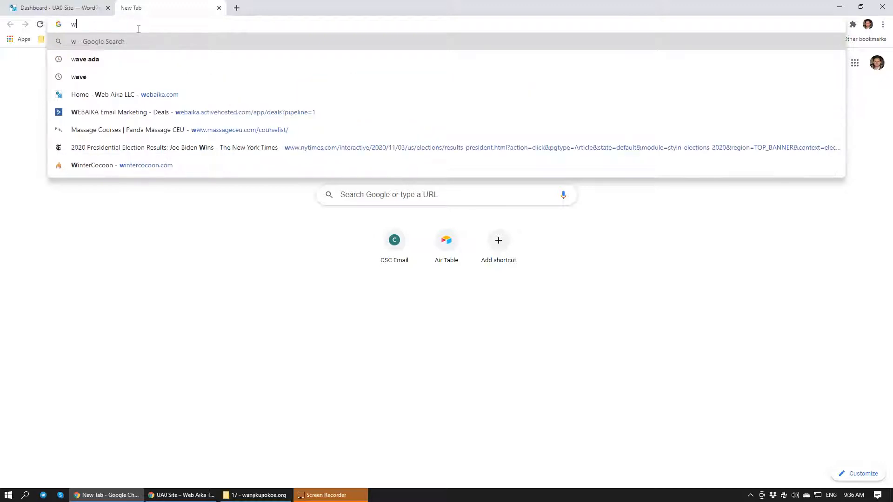
Return to the WordPress Dashboard and log out of the admin account
{"action": "left_click", "coordinate": [68, 9]}
{"action": "mouse_move", "coordinate": [858, 55]}
{"action": "left_click", "coordinate": [819, 111]}
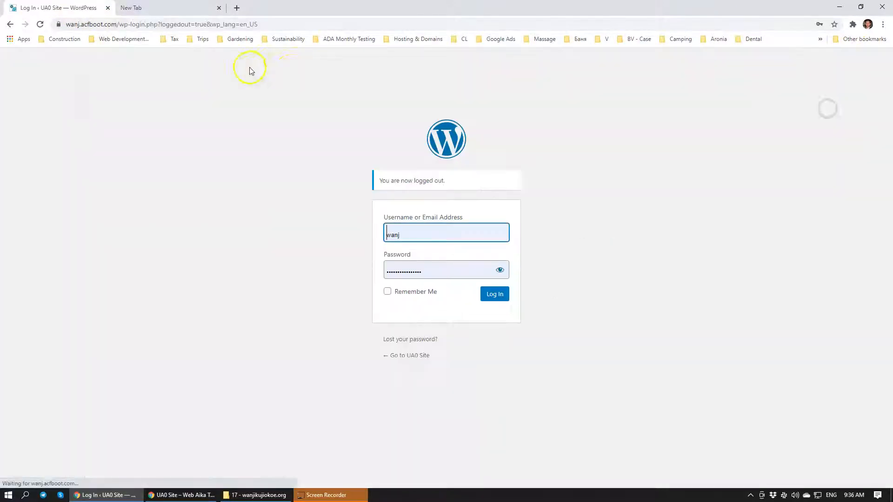
Remove the wp-login.php path from the address, load the wanj.acfboot.com home page and look it over
{"action": "left_click_drag", "start_coordinate": [263, 24], "coordinate": [108, 35]}
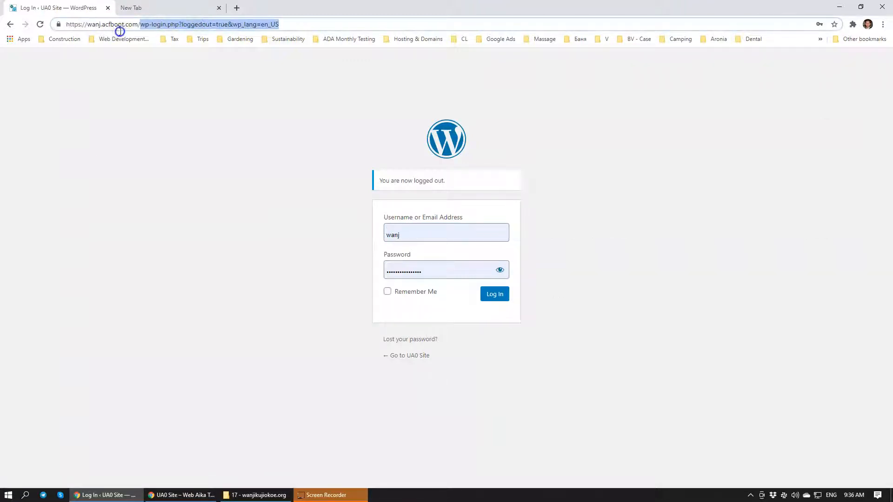
{"action": "key", "text": "BackSpace"}
{"action": "key", "text": "Return"}
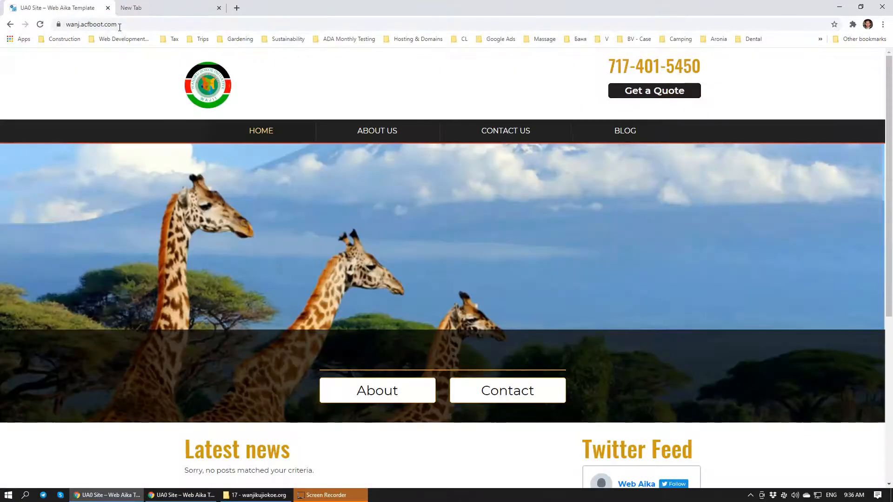
{"action": "scroll", "coordinate": [446, 259], "scroll_direction": "down", "scroll_amount": 4}
{"action": "scroll", "coordinate": [447, 259], "scroll_direction": "up", "scroll_amount": 4}
Load the wp-admin address of wanj.acfboot.com and log in to WordPress with the saved credentials
{"action": "left_click", "coordinate": [155, 22]}
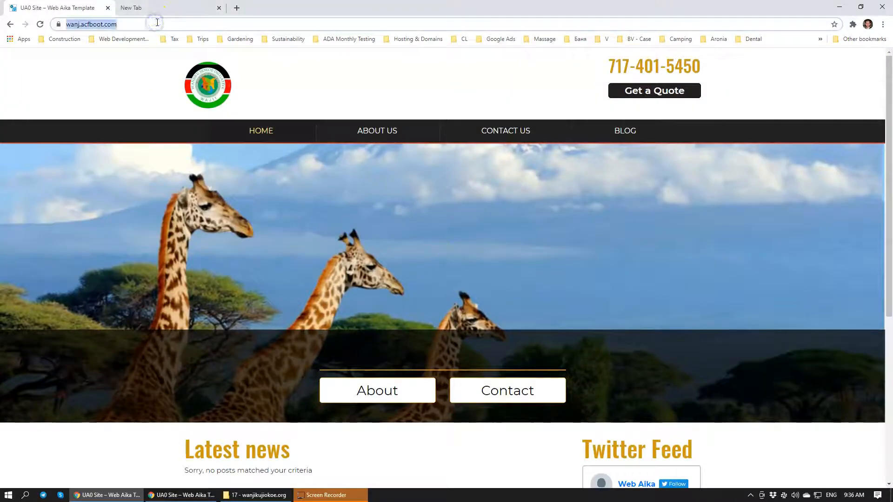
{"action": "left_click", "coordinate": [157, 22]}
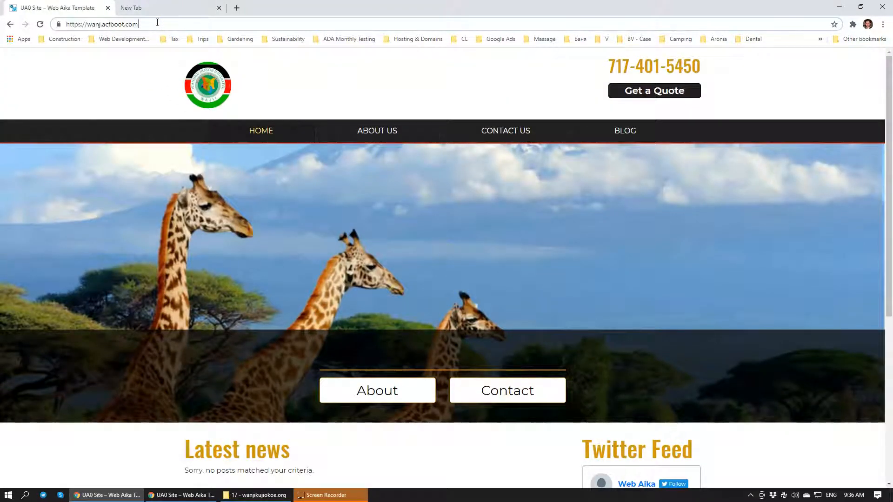
{"action": "type", "text": "/"}
{"action": "type", "text": "wp-adm"}
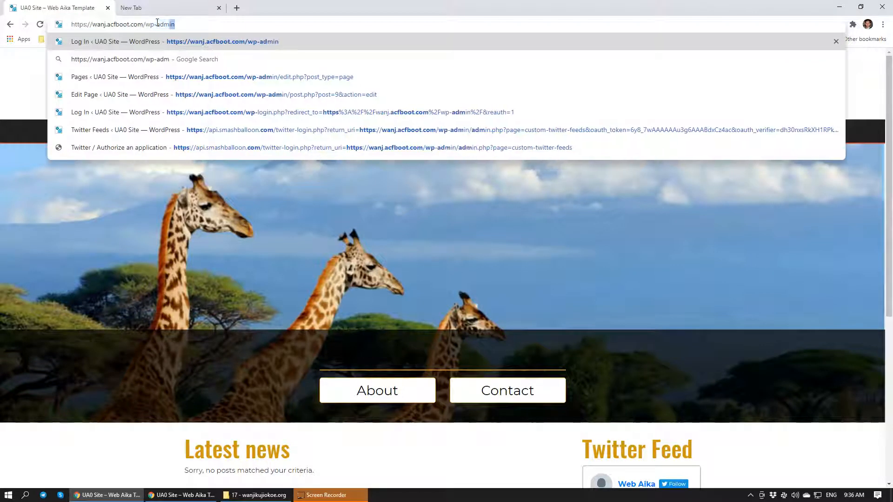
{"action": "key", "text": "Return"}
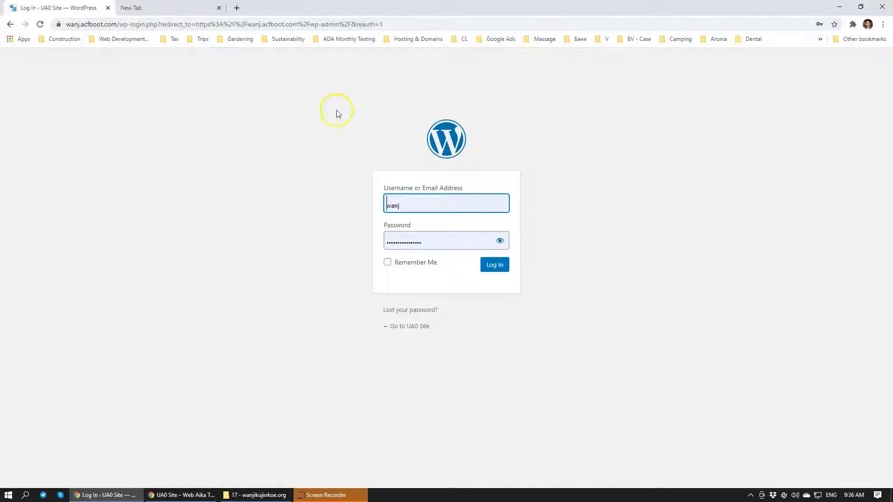
{"action": "left_click", "coordinate": [495, 266]}
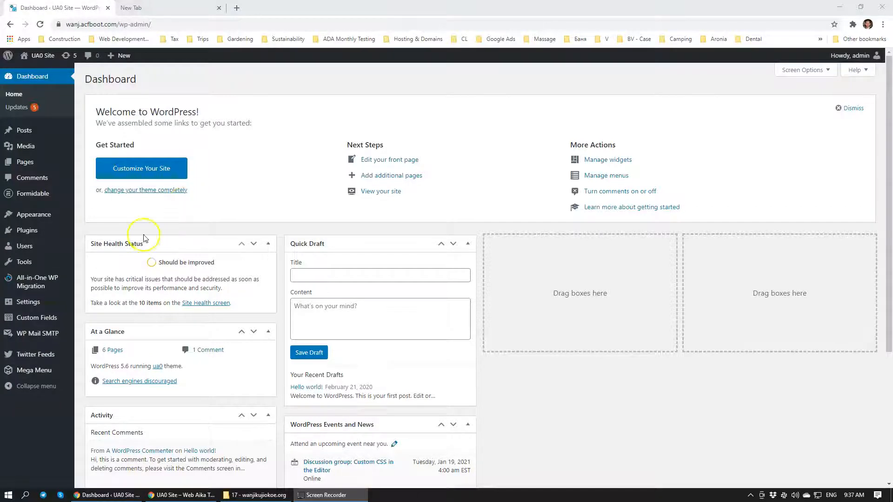
Open the Posts list and start a new post titled "Blog Post 1"
{"action": "mouse_move", "coordinate": [63, 357]}
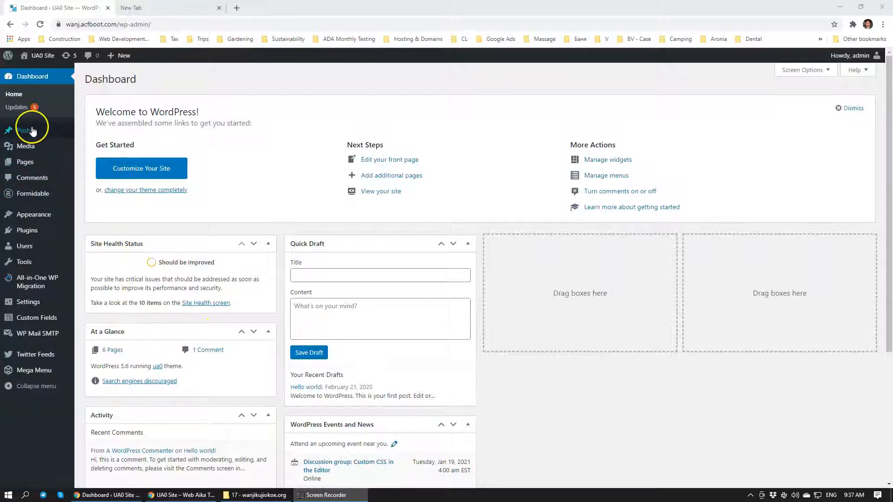
{"action": "left_click", "coordinate": [14, 131]}
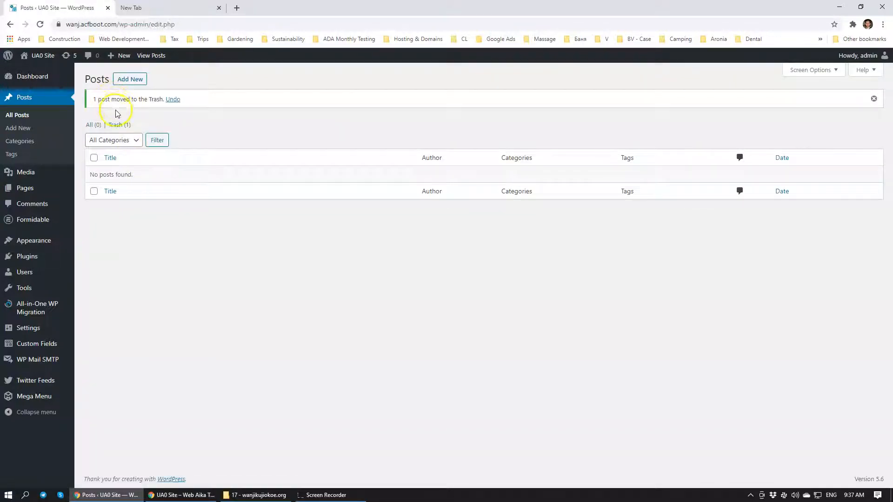
{"action": "left_click", "coordinate": [124, 80]}
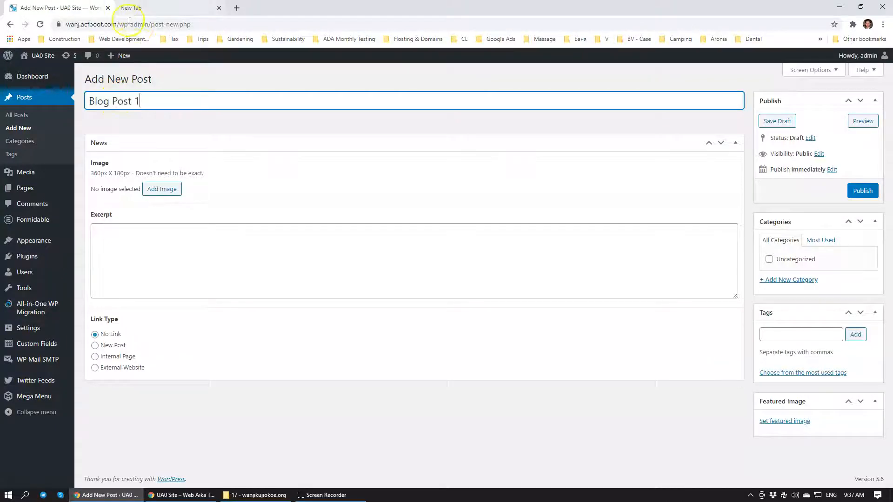
{"action": "left_click", "coordinate": [240, 201]}
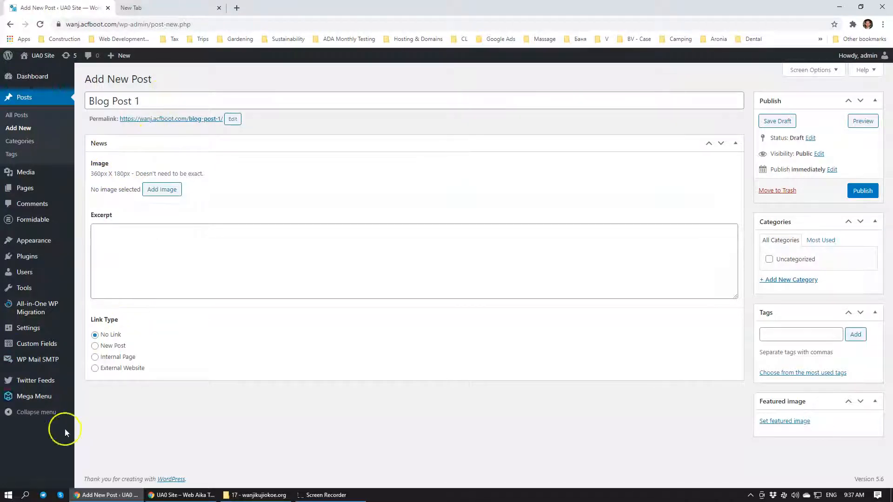
Search Google for "free stock photos" in a new browser tab and open the Unsplash site from the results
{"action": "left_click", "coordinate": [8, 495]}
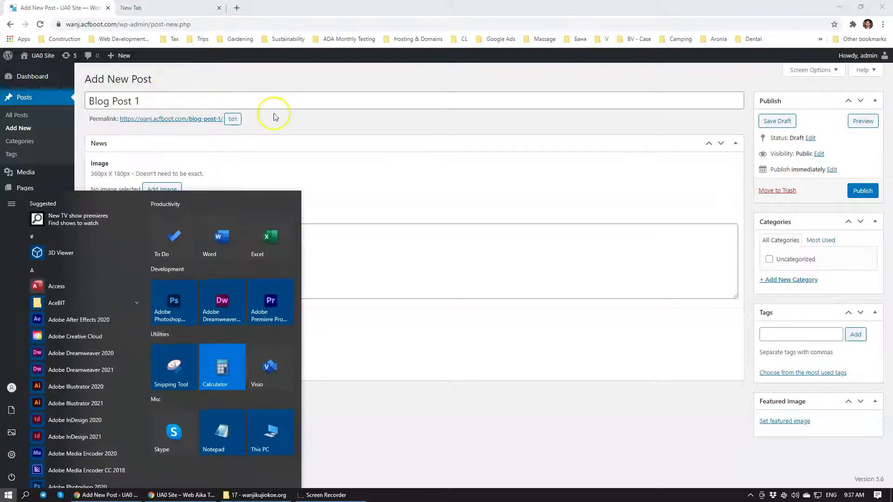
{"action": "left_click", "coordinate": [246, 8]}
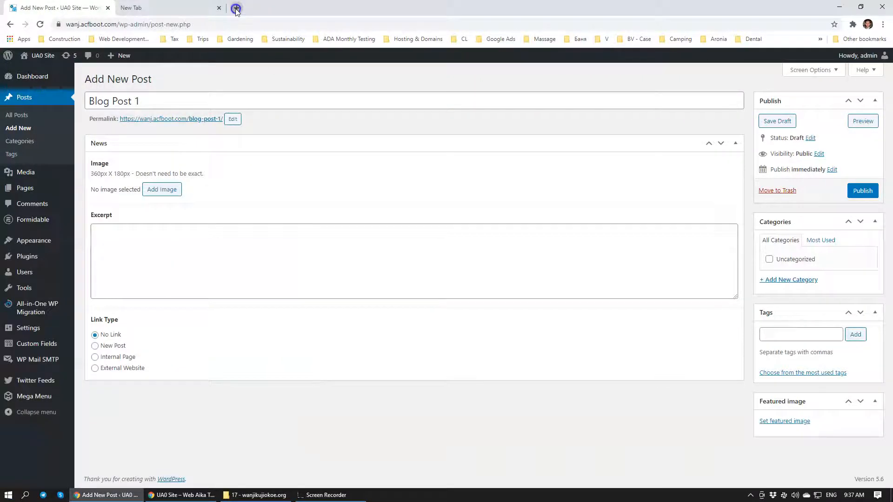
{"action": "left_click", "coordinate": [235, 8]}
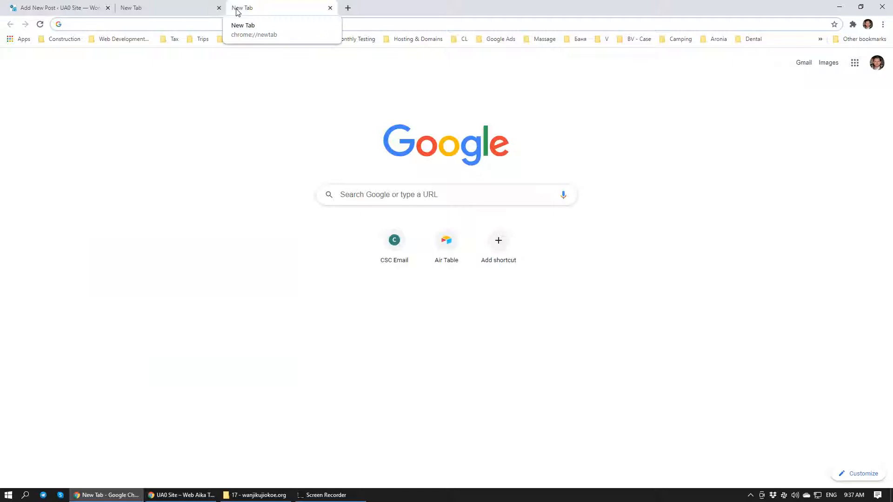
{"action": "type", "text": "fre"}
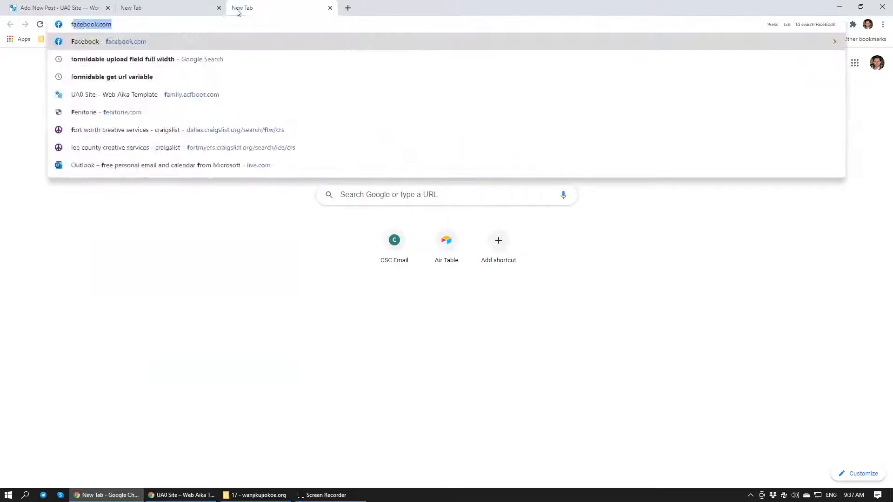
{"action": "type", "text": "e stock"}
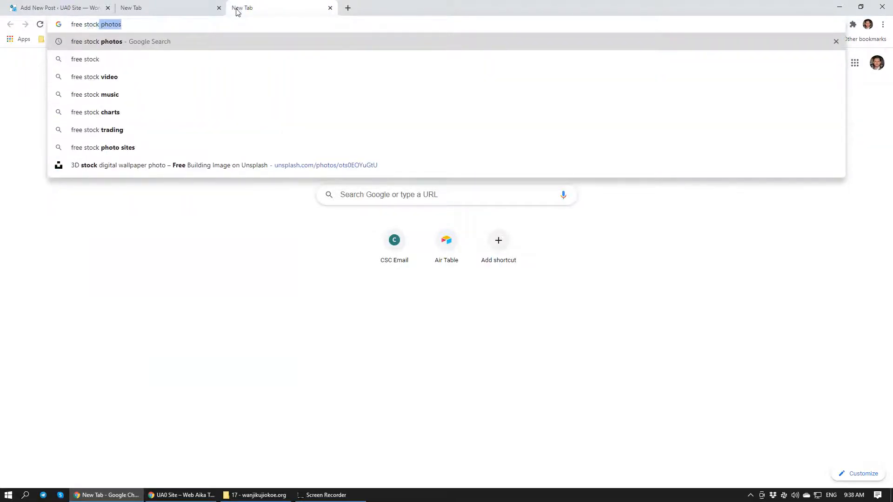
{"action": "key", "text": "Return"}
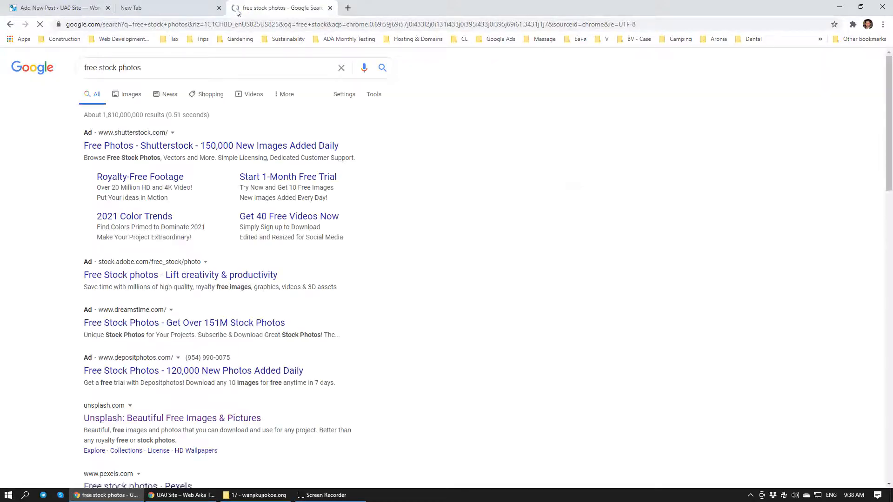
{"action": "scroll", "coordinate": [167, 228], "scroll_direction": "down", "scroll_amount": 3}
{"action": "left_click", "coordinate": [174, 277]}
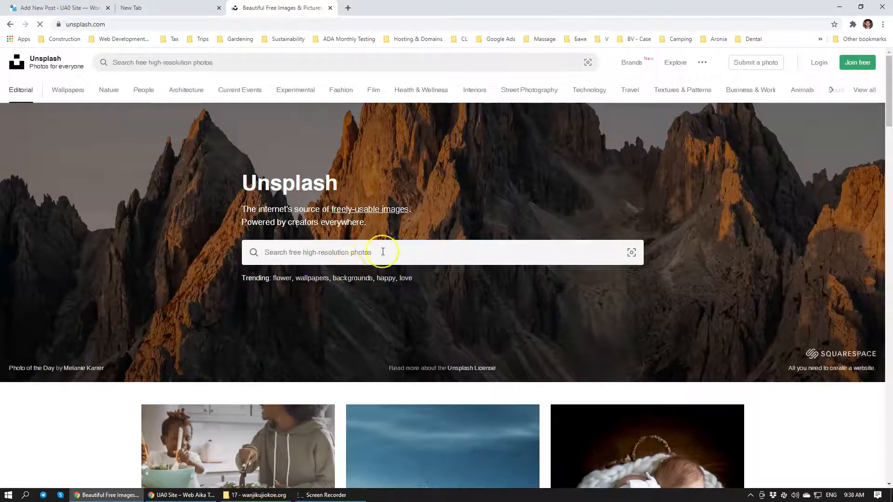
Search Unsplash for "Afrika" photos
{"action": "left_click", "coordinate": [344, 259]}
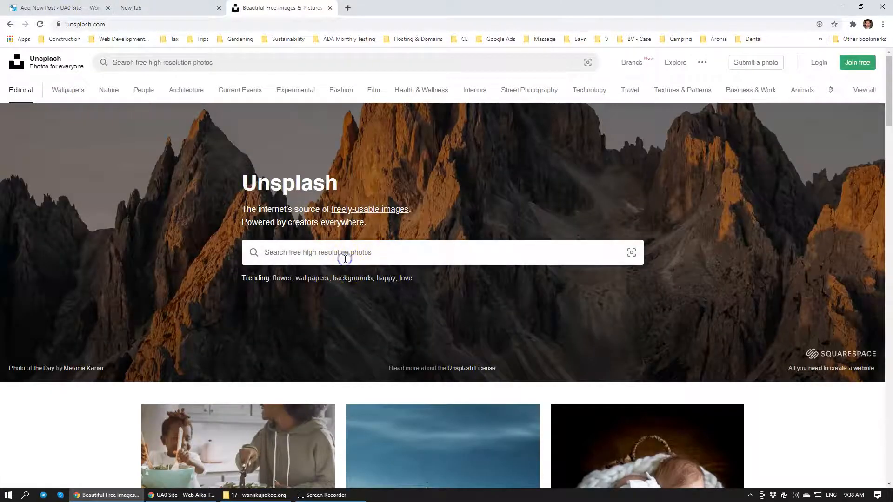
{"action": "type", "text": "p"}
{"action": "key", "text": "BackSpace"}
{"action": "type", "text": "a"}
{"action": "key", "text": "BackSpace"}
{"action": "type", "text": "Afrik"}
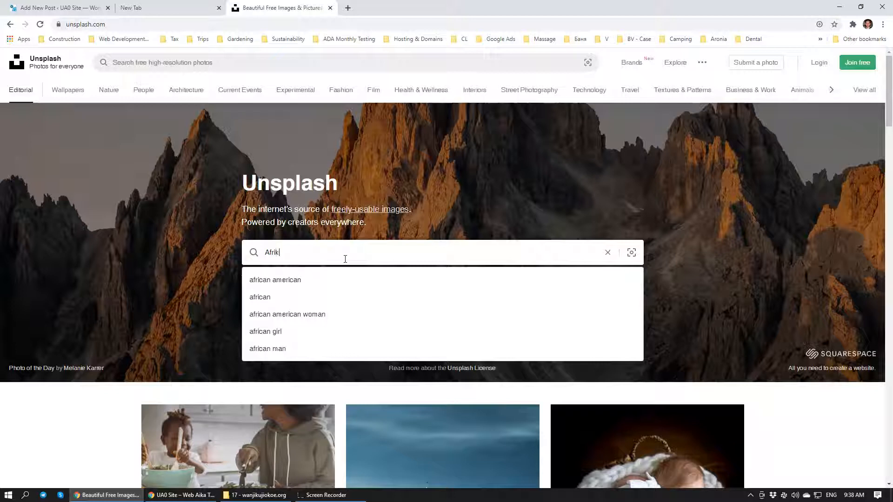
{"action": "type", "text": "a"}
{"action": "key", "text": "Return"}
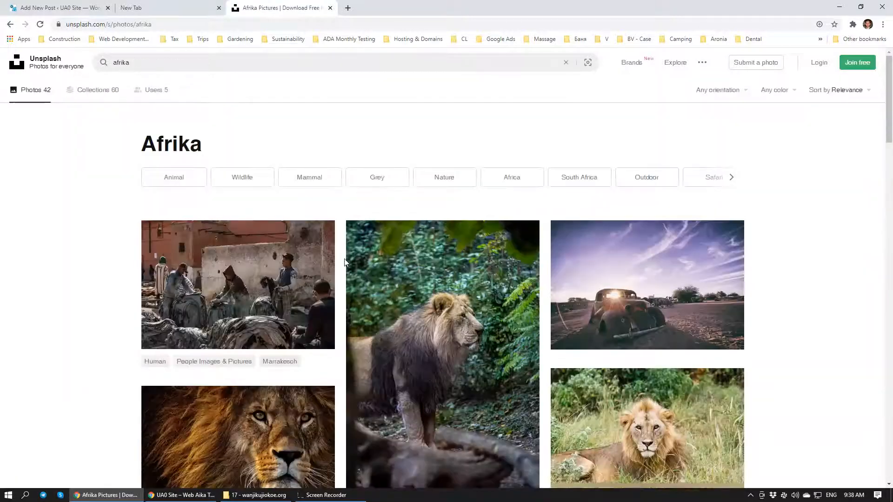
Browse the Afrika photo results and open the photo of elephants in a brown grass field under a blue sky
{"action": "scroll", "coordinate": [325, 235], "scroll_direction": "down", "scroll_amount": 5}
{"action": "scroll", "coordinate": [326, 235], "scroll_direction": "down", "scroll_amount": 20}
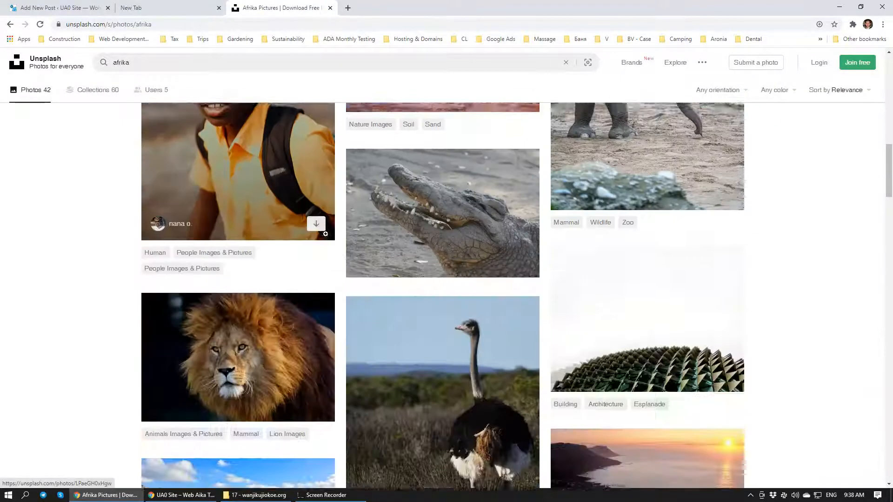
{"action": "scroll", "coordinate": [344, 230], "scroll_direction": "down", "scroll_amount": 7}
{"action": "scroll", "coordinate": [358, 233], "scroll_direction": "up", "scroll_amount": 3}
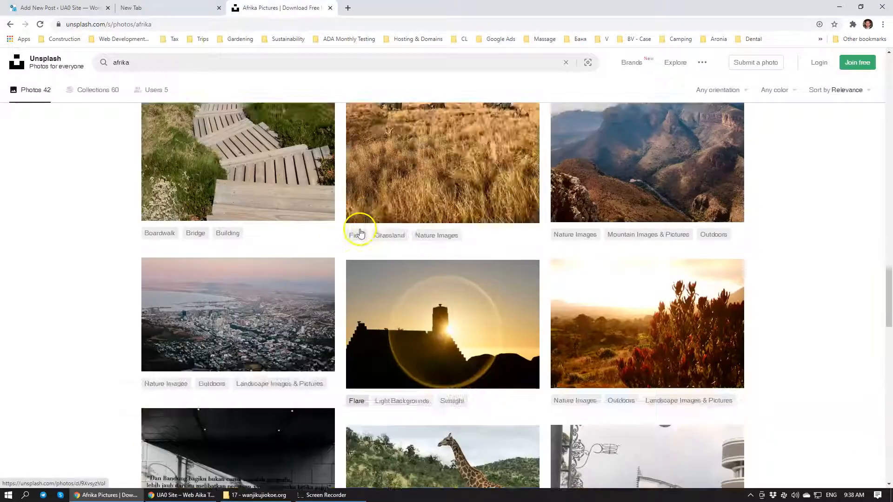
{"action": "left_click", "coordinate": [468, 239]}
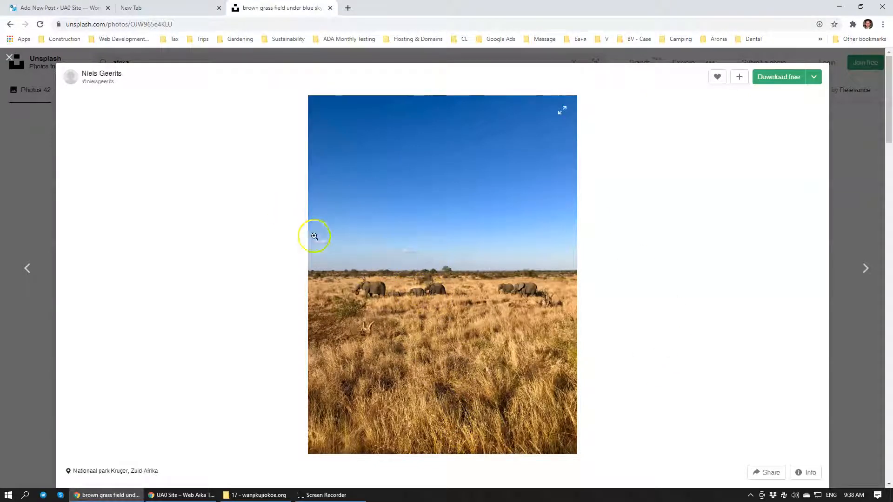
Open the Snipping Tool and capture a wide rectangle across the middle of the photo, including the elephants and some sky
{"action": "left_click", "coordinate": [9, 494]}
{"action": "left_click", "coordinate": [193, 352]}
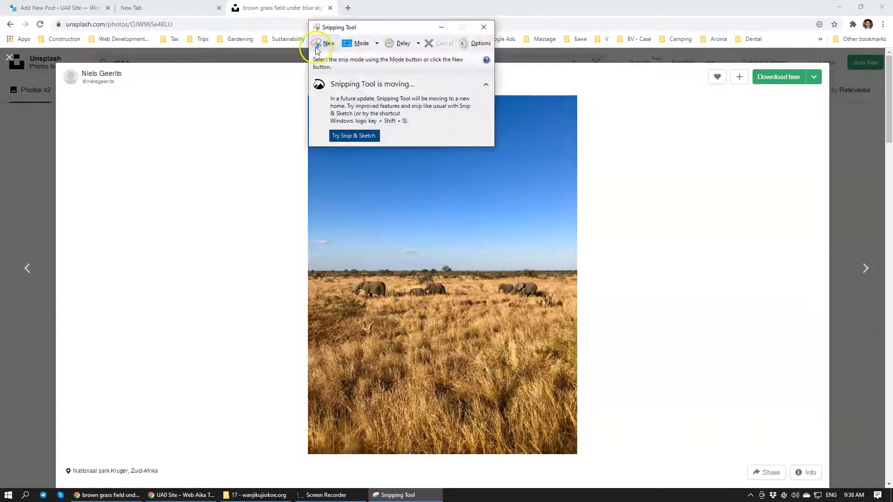
{"action": "left_click_drag", "start_coordinate": [339, 29], "coordinate": [282, 73]}
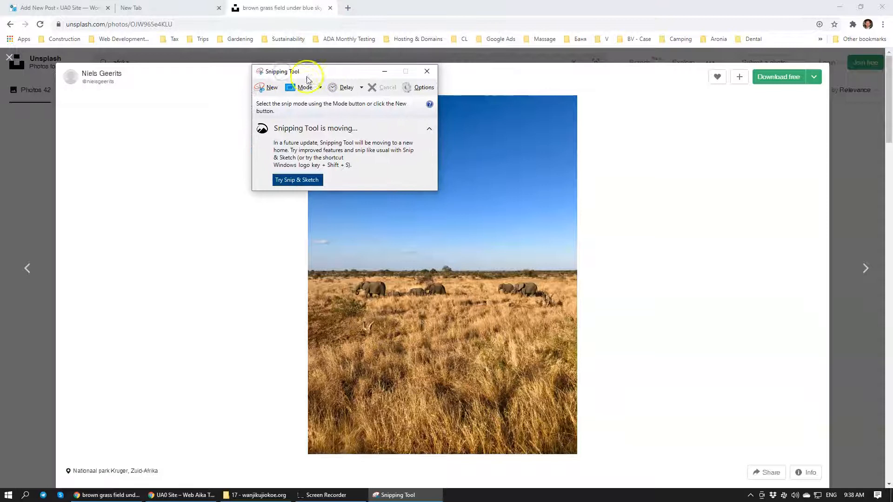
{"action": "left_click", "coordinate": [8, 495]}
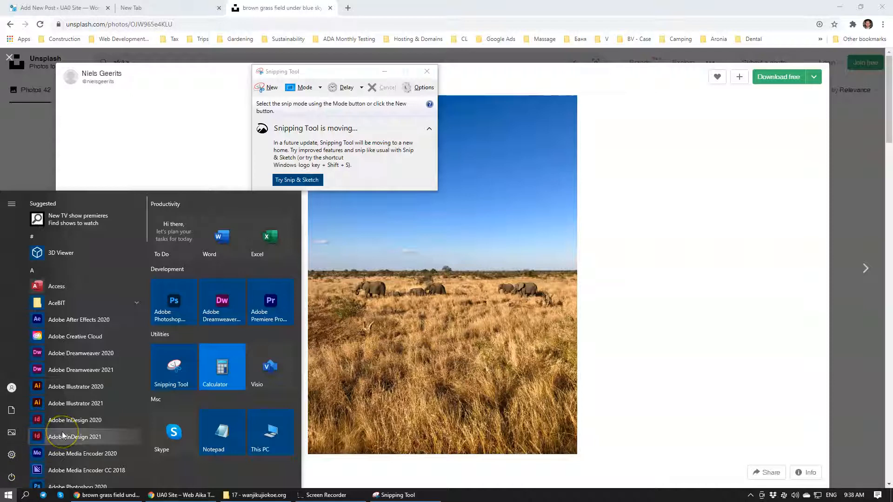
{"action": "type", "text": "snip"}
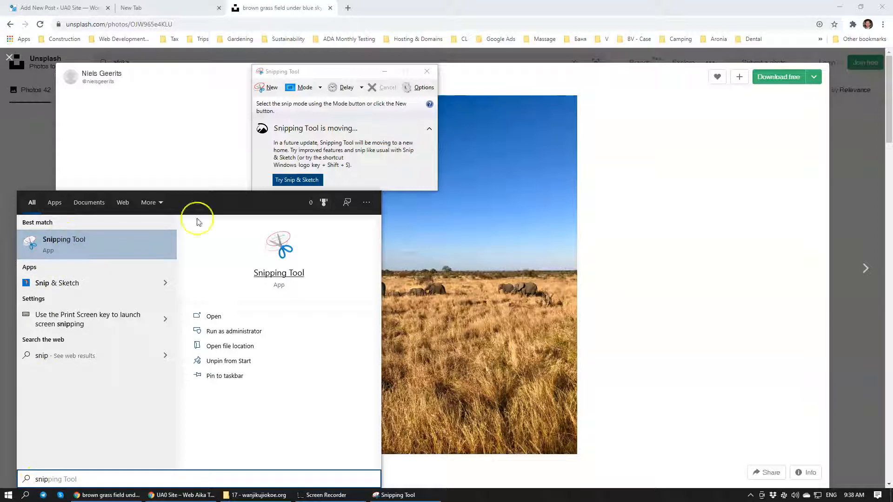
{"action": "left_click", "coordinate": [268, 87]}
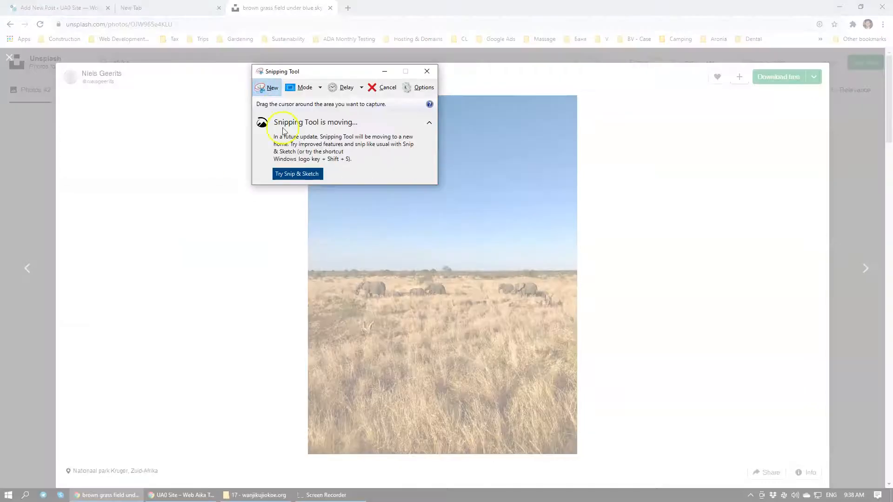
{"action": "left_click_drag", "start_coordinate": [308, 213], "coordinate": [577, 355]}
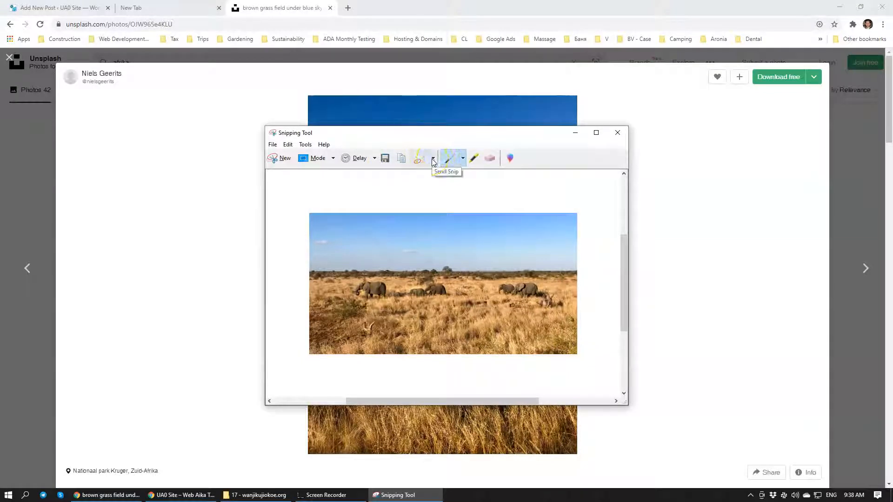
Save the snip as a JPEG file named 8 in the Design Files folder and return to the Blog Post 1 draft
{"action": "left_click", "coordinate": [385, 157]}
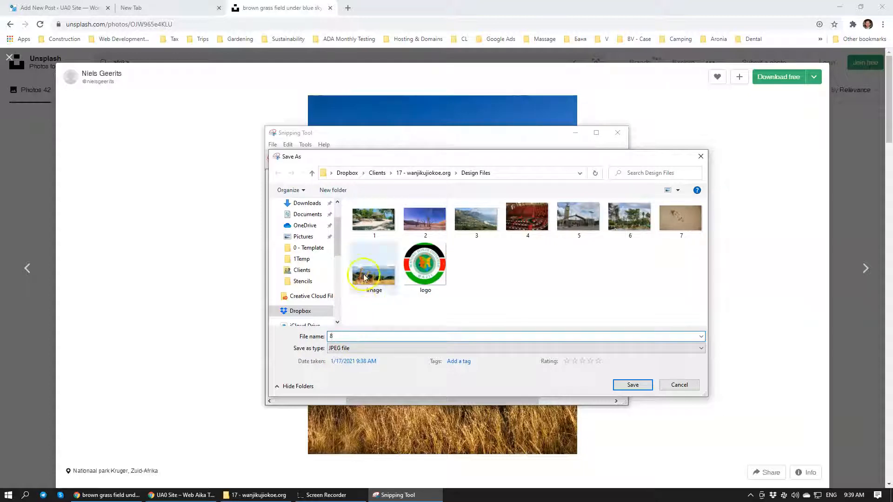
{"action": "left_click", "coordinate": [633, 385]}
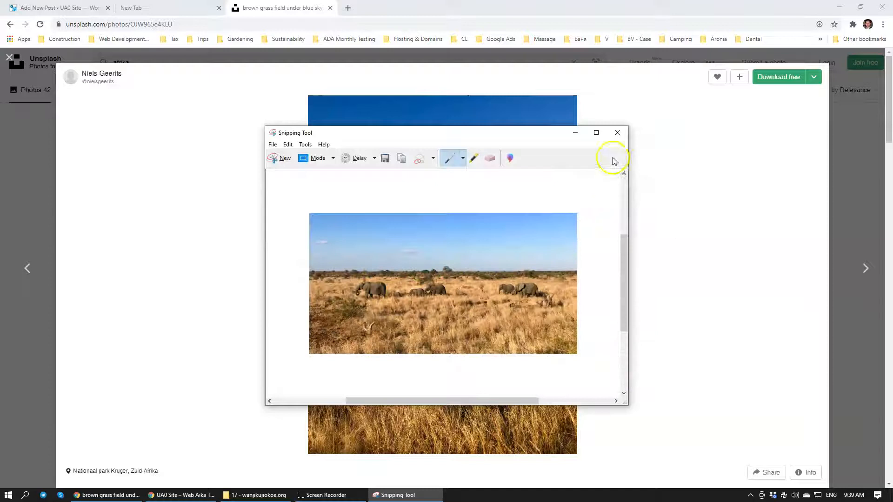
{"action": "left_click", "coordinate": [617, 133]}
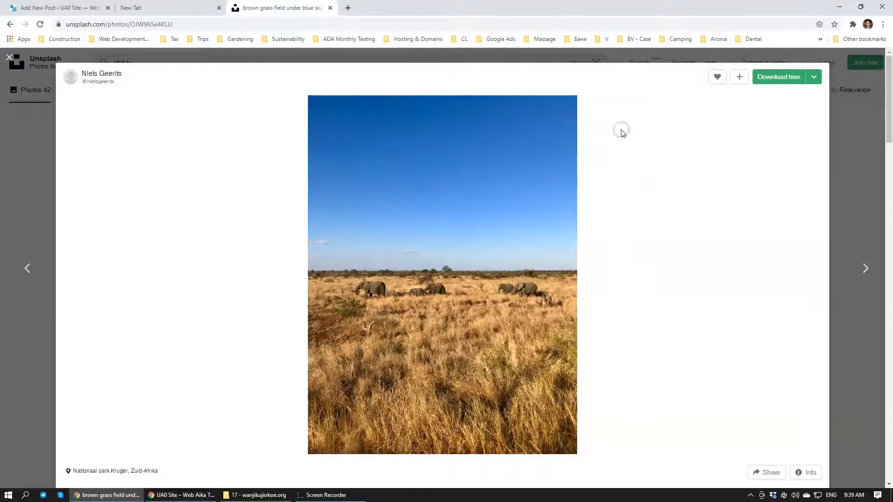
{"action": "left_click", "coordinate": [330, 8]}
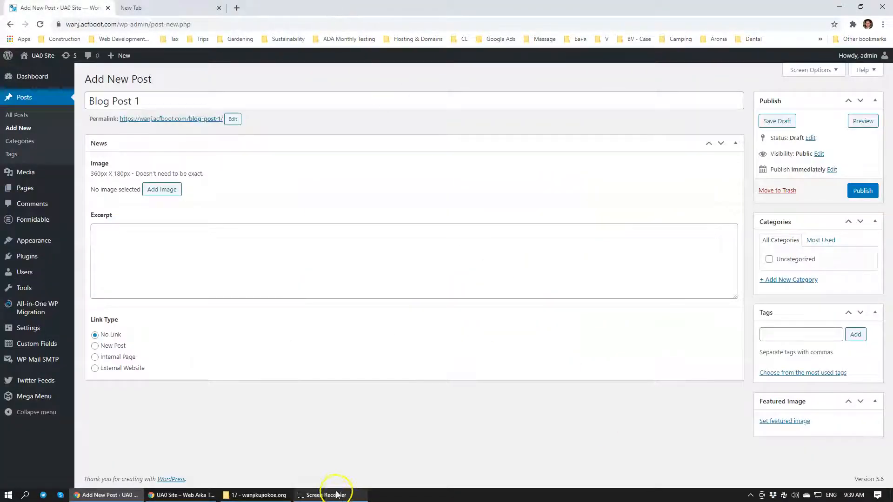
Launch Adobe Photoshop 2020
{"action": "mouse_move", "coordinate": [330, 499]}
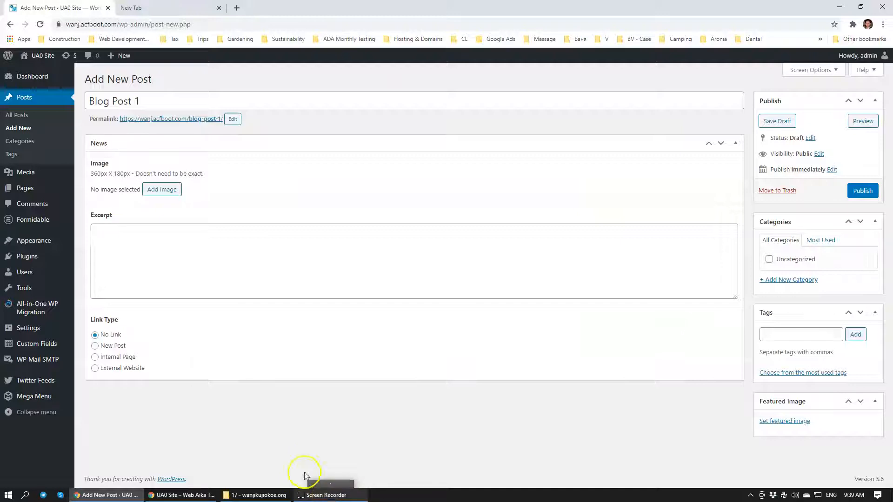
{"action": "left_click", "coordinate": [314, 496]}
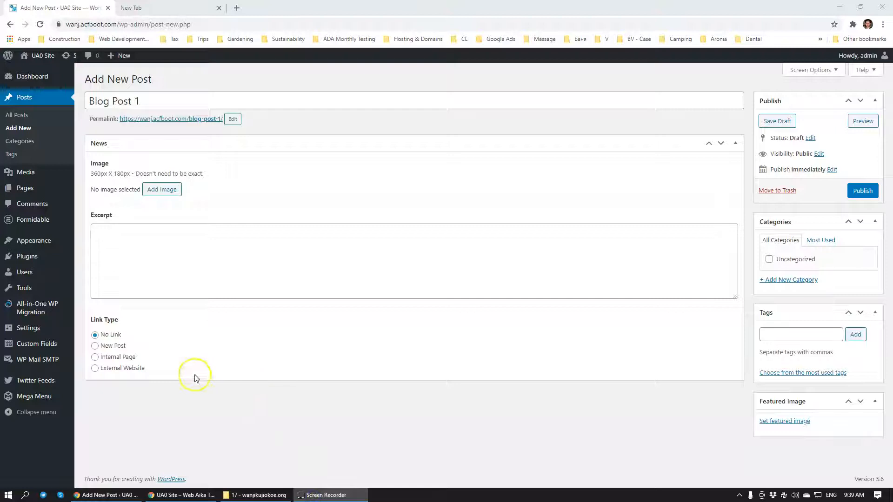
{"action": "left_click", "coordinate": [8, 494]}
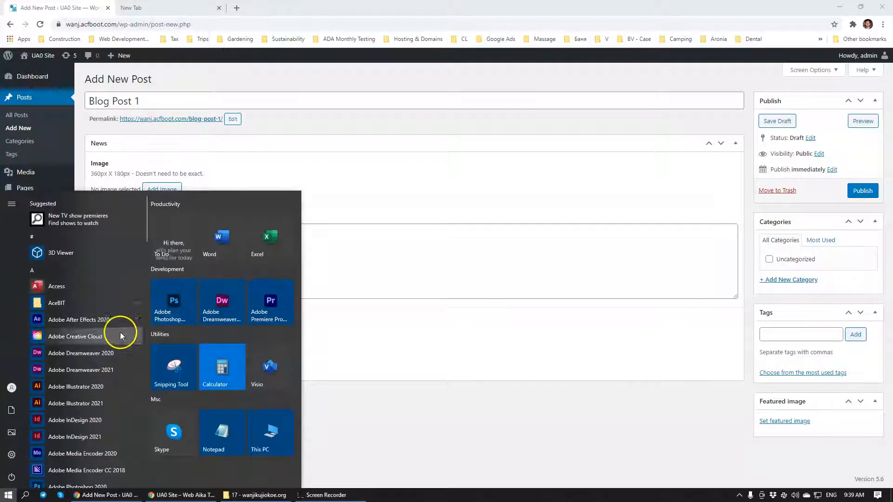
{"action": "left_click", "coordinate": [168, 302]}
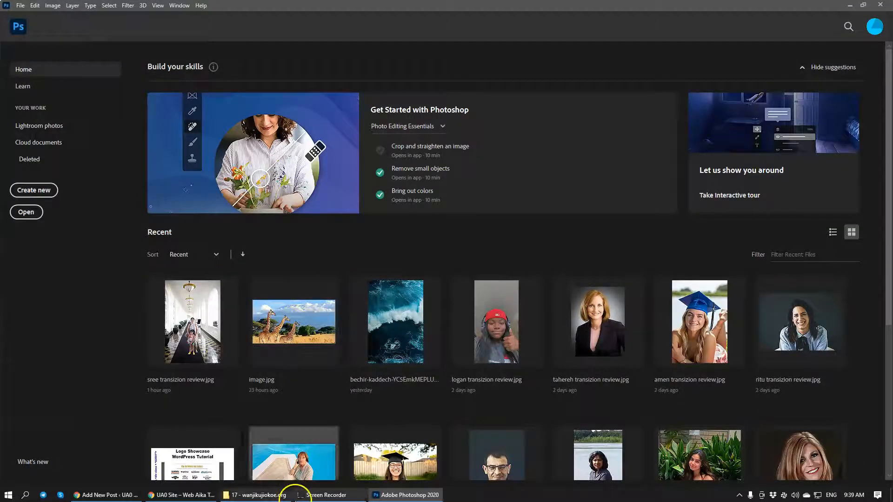
Switch to the client's project folder in File Explorer and open its Design Files subfolder
{"action": "left_click", "coordinate": [241, 496]}
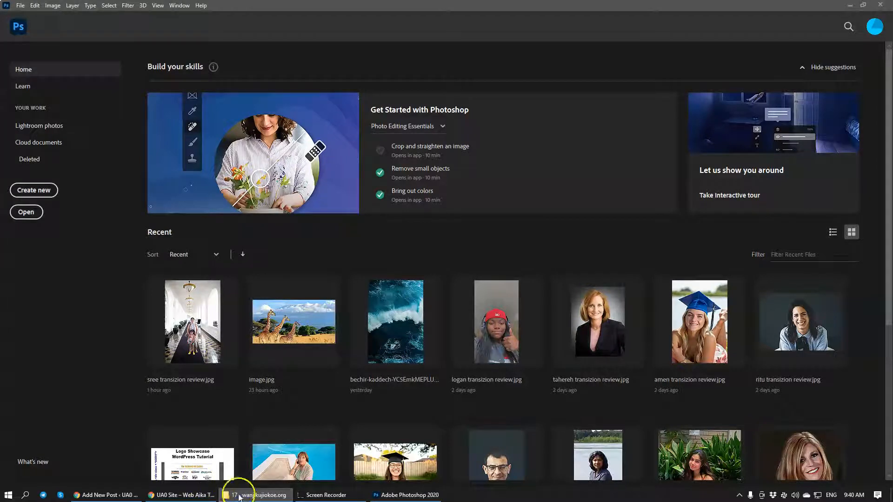
{"action": "left_click", "coordinate": [253, 495]}
{"action": "left_click_drag", "start_coordinate": [0, 137], "coordinate": [518, 184]}
{"action": "left_click", "coordinate": [500, 255]}
{"action": "double_click", "coordinate": [489, 283]}
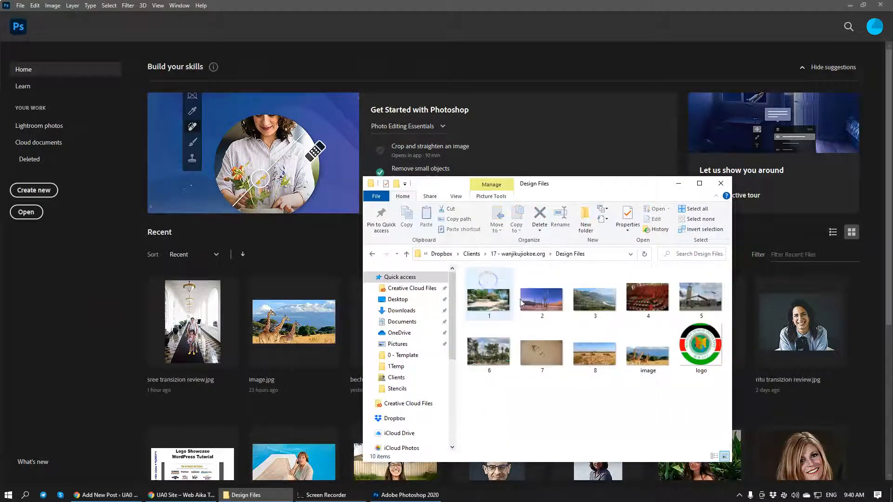
Select images 1 through 8 in the Design Files folder and move the folder window out of the way
{"action": "left_click", "coordinate": [487, 300]}
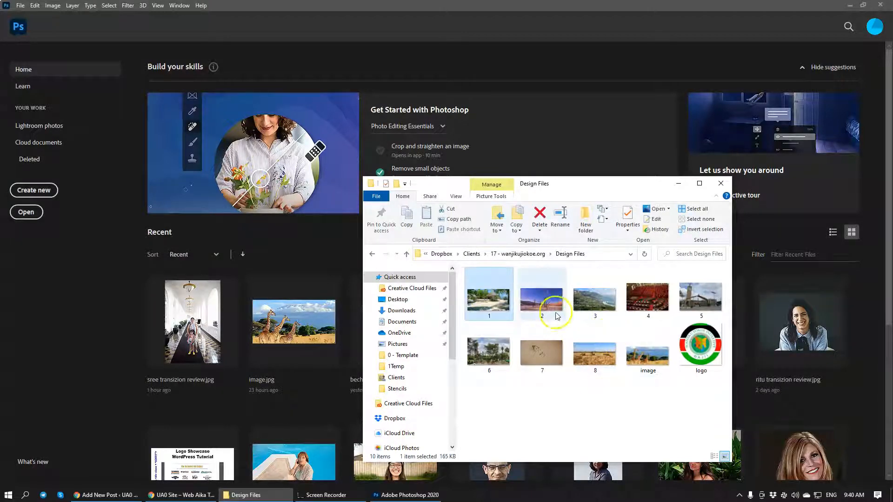
{"action": "left_click", "coordinate": [592, 358], "text": "shift"}
{"action": "left_click_drag", "start_coordinate": [557, 322], "coordinate": [557, 322]}
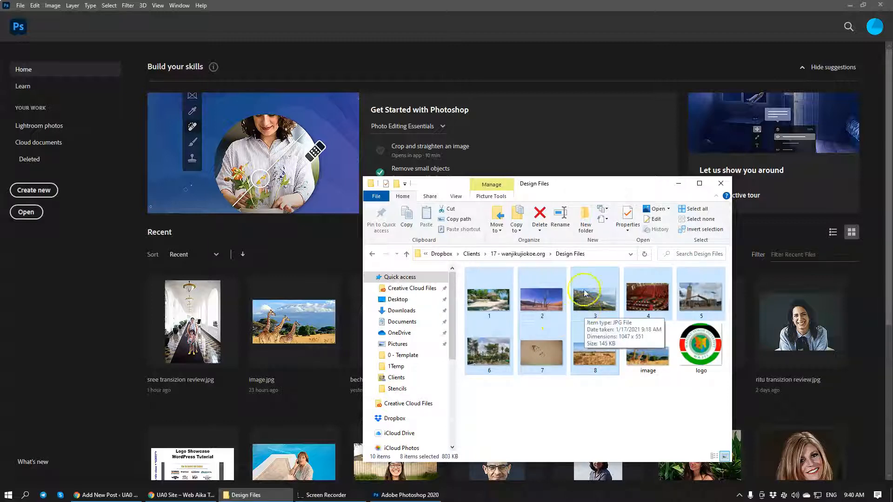
{"action": "left_click_drag", "start_coordinate": [585, 192], "coordinate": [0, 174]}
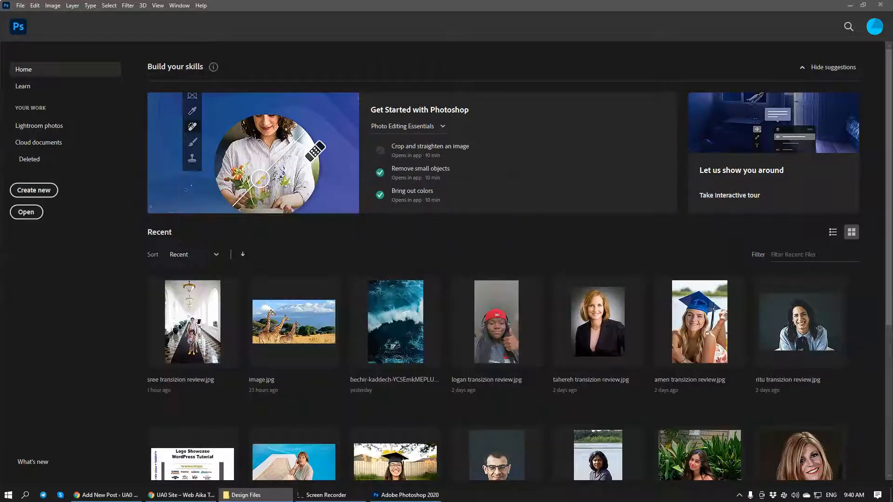
Create a new Photoshop document 360 pixels wide and 180 pixels high, checking the size against the post's image field
{"action": "left_click", "coordinate": [24, 193]}
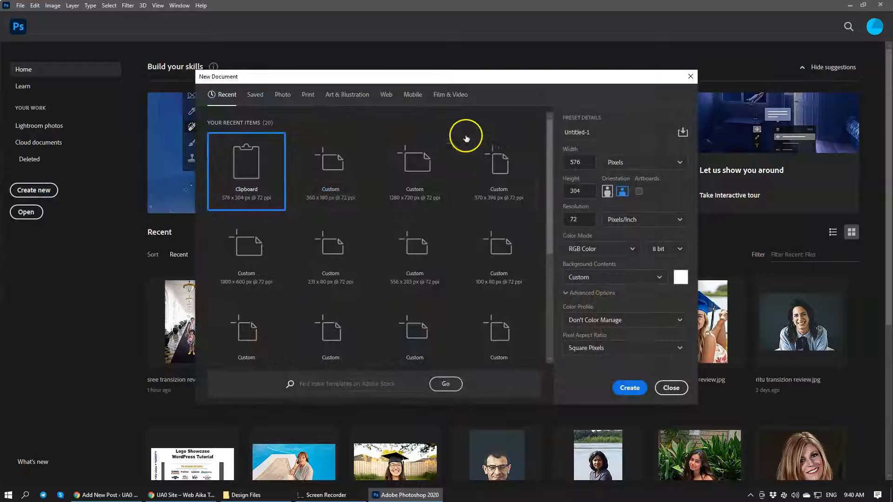
{"action": "left_click", "coordinate": [99, 495]}
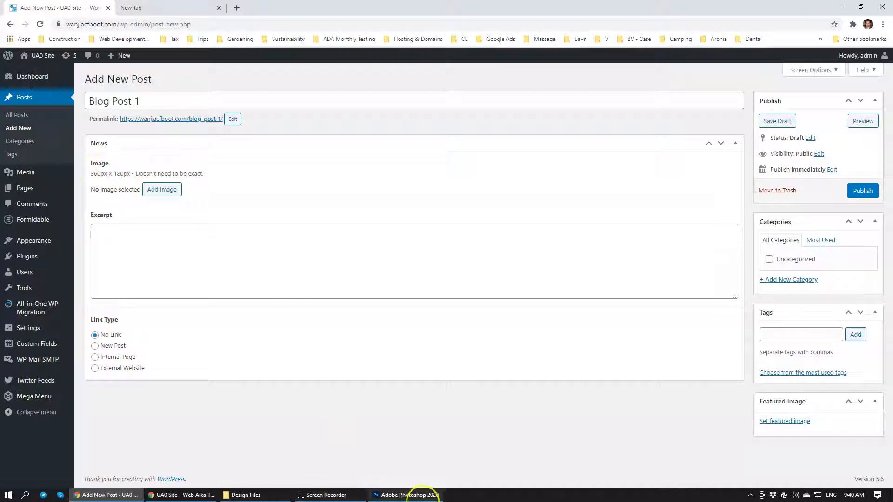
{"action": "left_click", "coordinate": [404, 494]}
{"action": "left_click", "coordinate": [575, 162]}
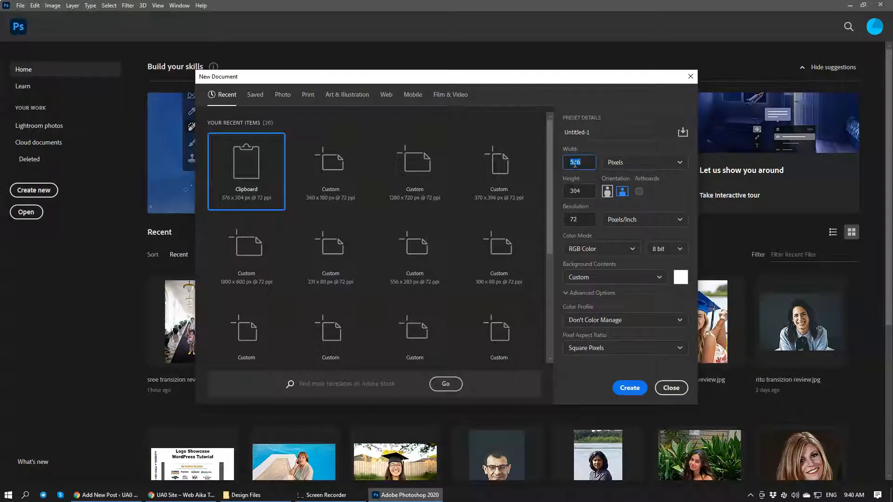
{"action": "left_click", "coordinate": [583, 190]}
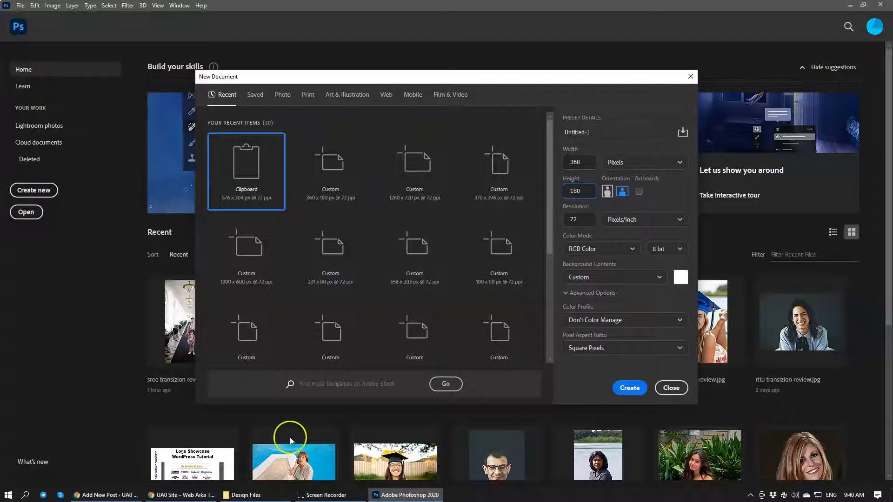
{"action": "left_click", "coordinate": [181, 494]}
{"action": "left_click", "coordinate": [107, 495]}
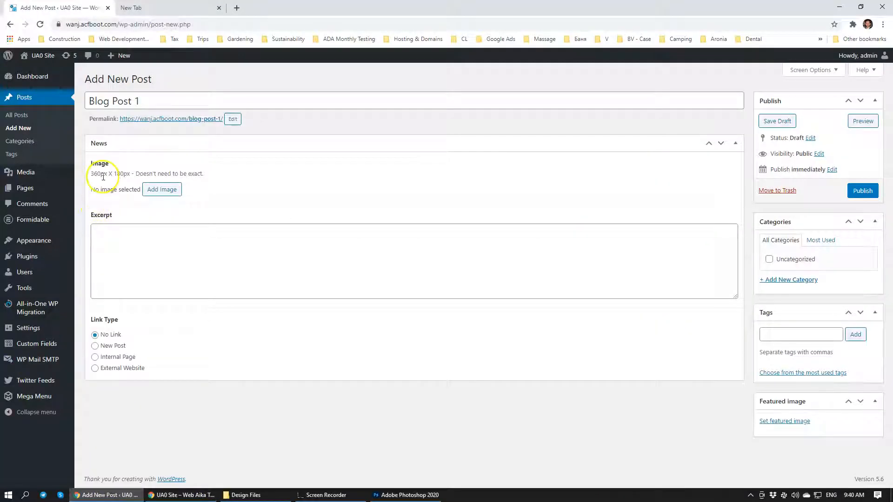
{"action": "left_click", "coordinate": [405, 494]}
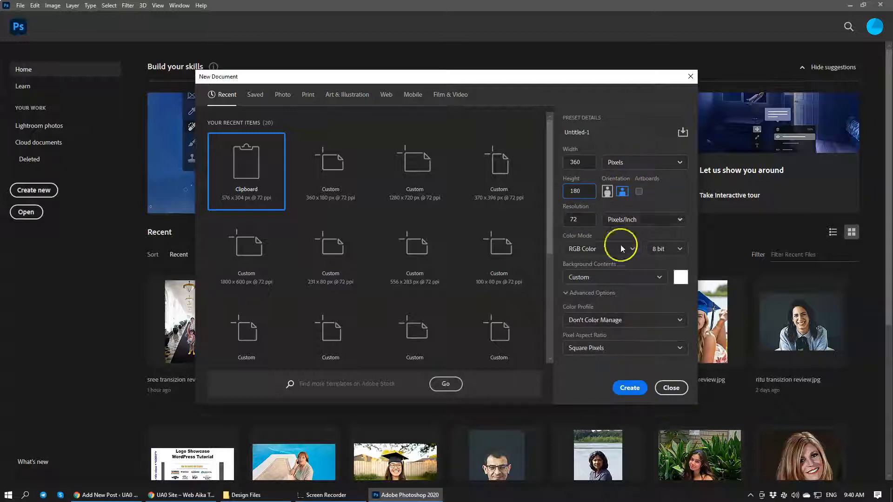
{"action": "left_click", "coordinate": [681, 166]}
{"action": "left_click", "coordinate": [622, 176]}
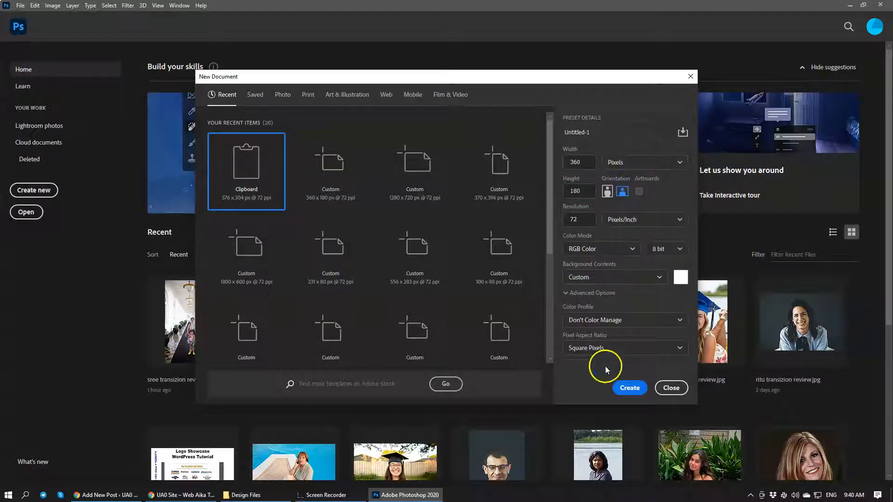
{"action": "left_click", "coordinate": [629, 388]}
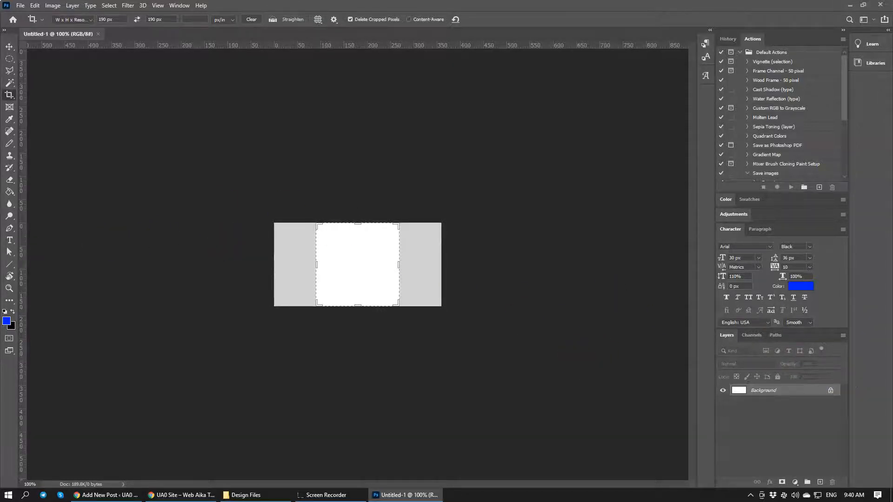
Place images 1 through 8 from the Design Files folder into the new document, each as its own layer
{"action": "left_click", "coordinate": [245, 495]}
{"action": "left_click_drag", "start_coordinate": [489, 168], "coordinate": [625, 165]}
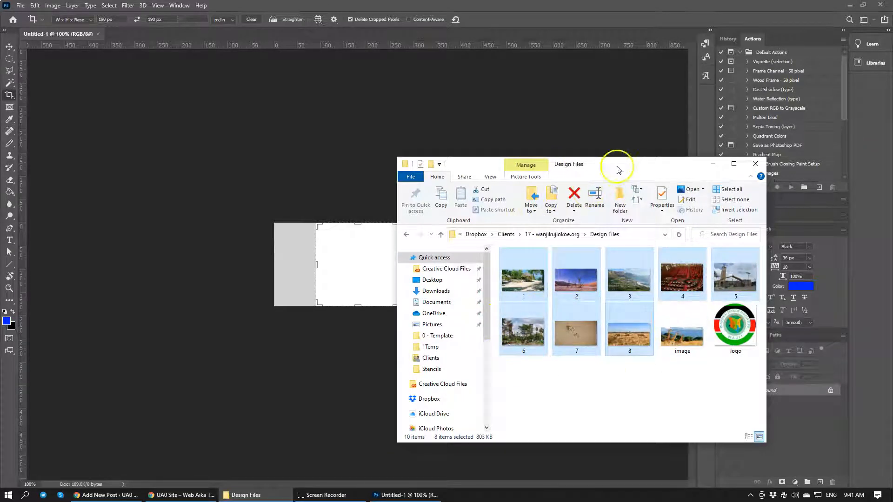
{"action": "left_click_drag", "start_coordinate": [619, 167], "coordinate": [786, 173]}
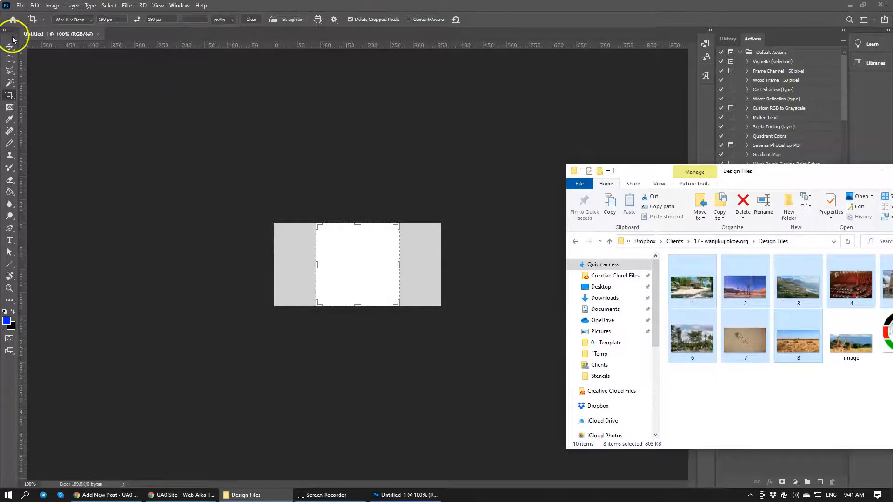
{"action": "left_click_drag", "start_coordinate": [548, 266], "coordinate": [350, 266]}
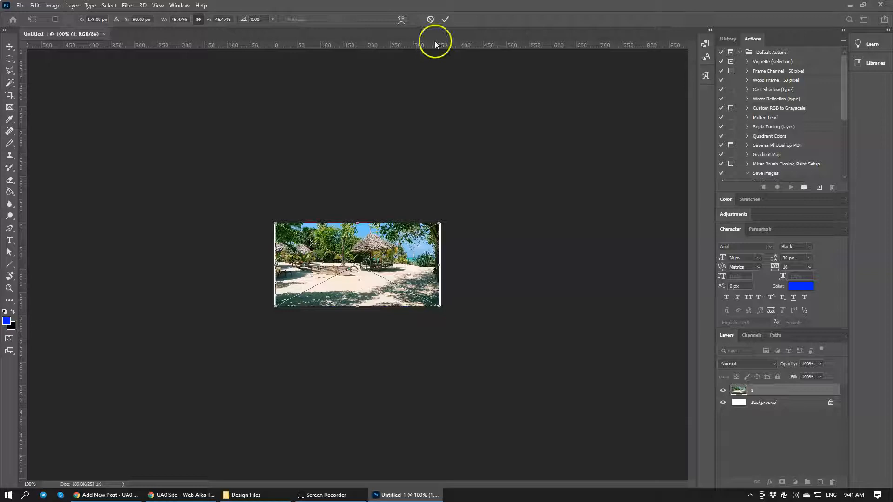
{"action": "left_click", "coordinate": [444, 19]}
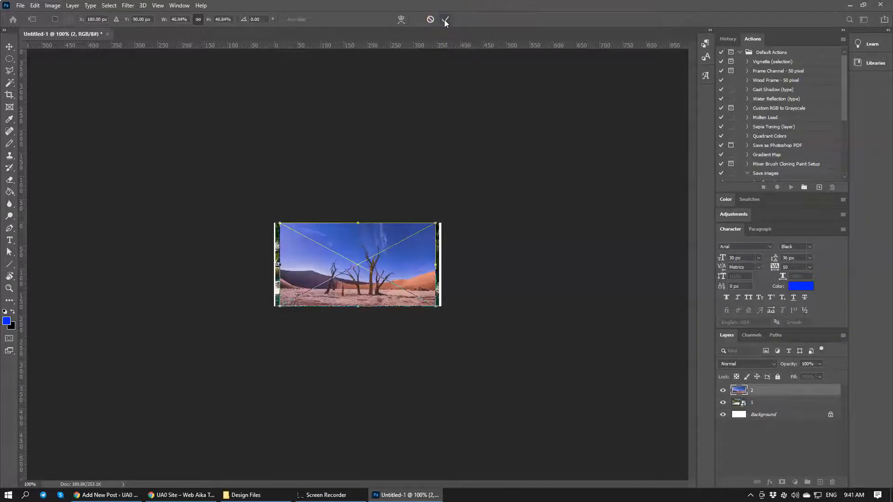
{"action": "left_click", "coordinate": [444, 20]}
{"action": "left_click", "coordinate": [445, 20]}
{"action": "left_click", "coordinate": [445, 20]}
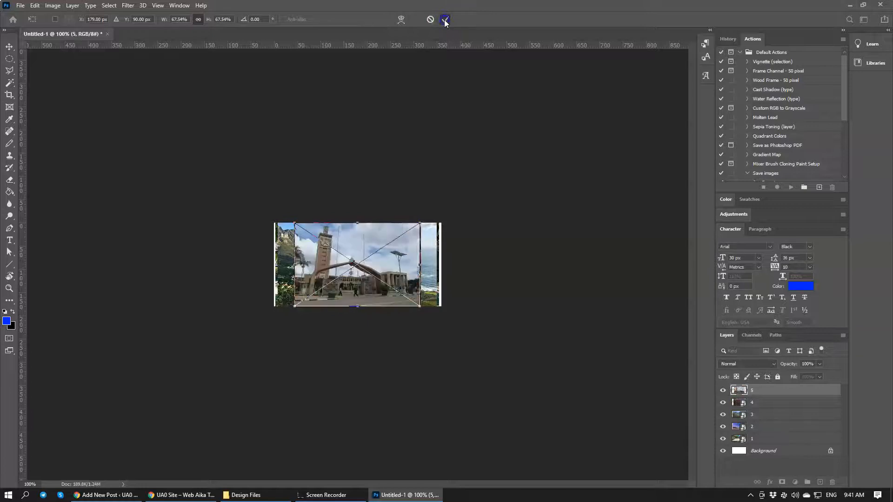
{"action": "left_click", "coordinate": [445, 19]}
{"action": "left_click", "coordinate": [444, 20]}
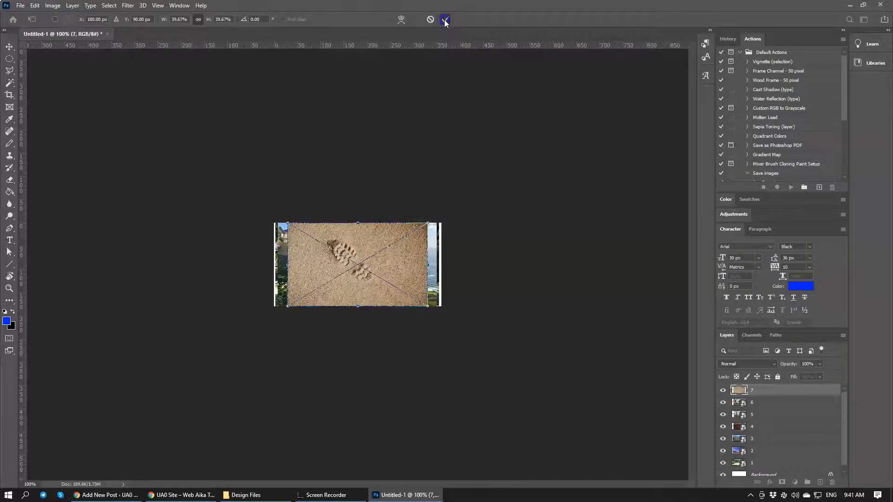
{"action": "left_click", "coordinate": [445, 20]}
{"action": "left_click", "coordinate": [445, 20]}
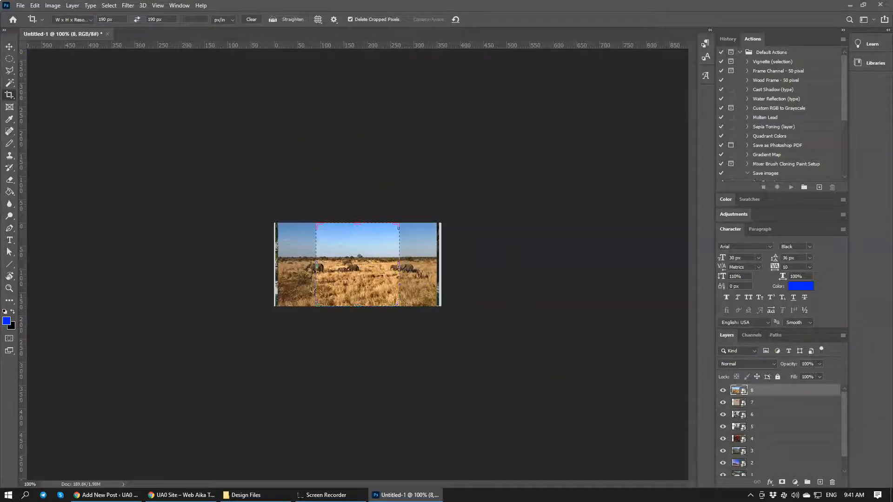
Scale the elephant photo on layer 8 to about 138% with Free Transform and position it to cover the whole canvas
{"action": "left_click", "coordinate": [8, 48]}
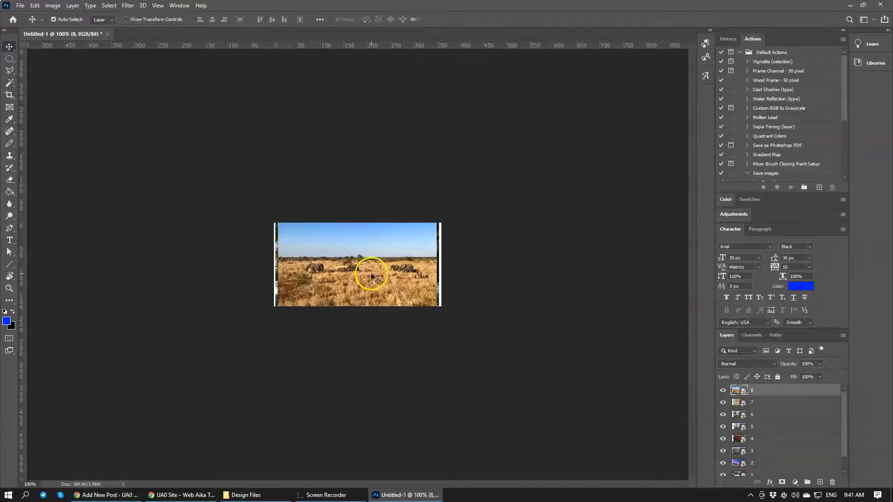
{"action": "scroll", "coordinate": [746, 439], "scroll_direction": "down", "scroll_amount": 1}
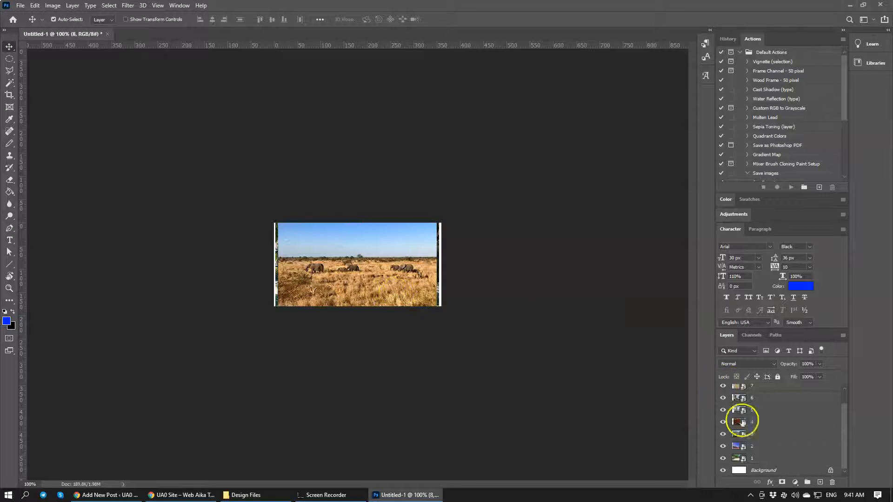
{"action": "scroll", "coordinate": [782, 398], "scroll_direction": "up", "scroll_amount": 1}
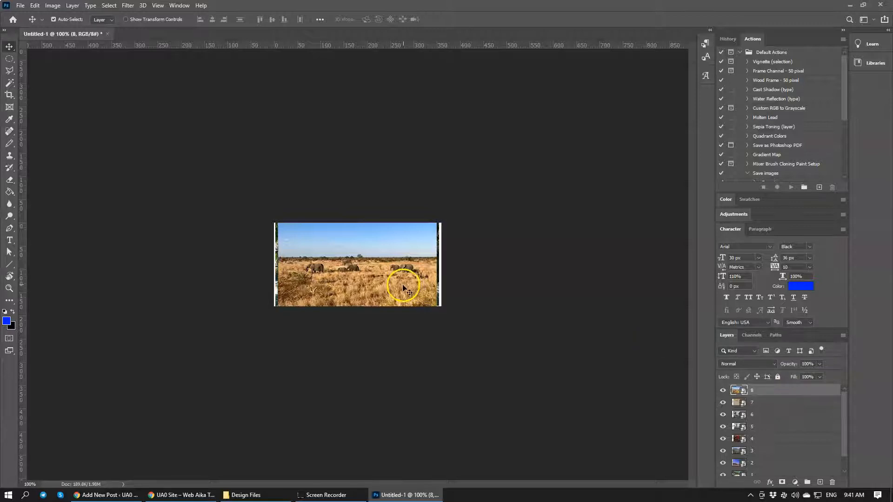
{"action": "key", "text": "ctrl+t"}
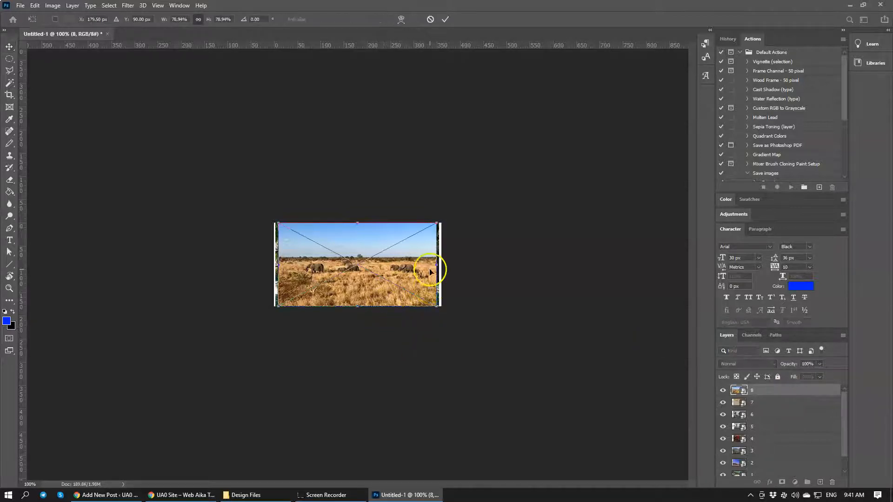
{"action": "left_click_drag", "start_coordinate": [438, 307], "coordinate": [470, 340]}
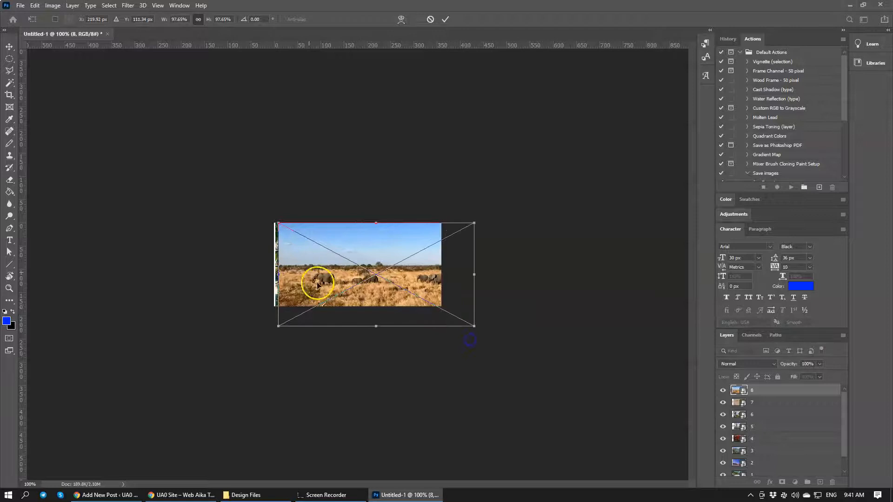
{"action": "left_click_drag", "start_coordinate": [278, 222], "coordinate": [200, 179]}
{"action": "mouse_move", "coordinate": [352, 290]}
{"action": "left_mouse_down"}
{"action": "mouse_move", "coordinate": [373, 294]}
{"action": "mouse_move", "coordinate": [345, 292]}
{"action": "mouse_move", "coordinate": [365, 294]}
{"action": "left_mouse_up"}
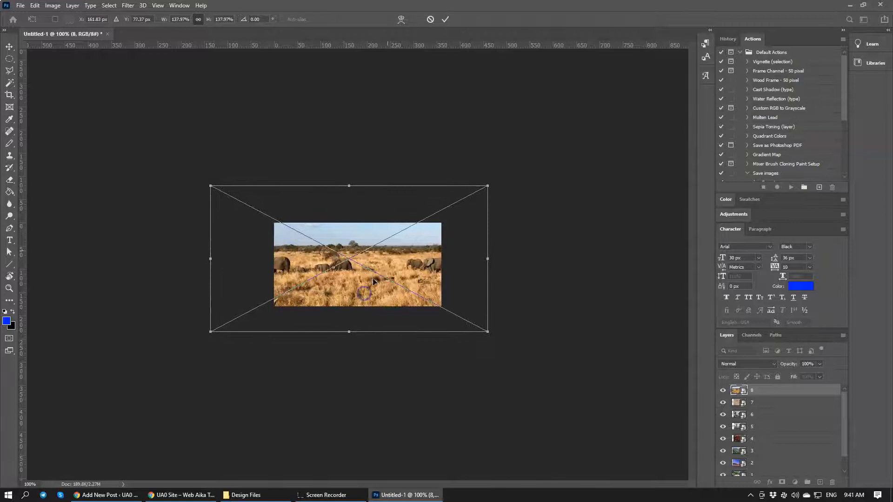
{"action": "left_click", "coordinate": [445, 19]}
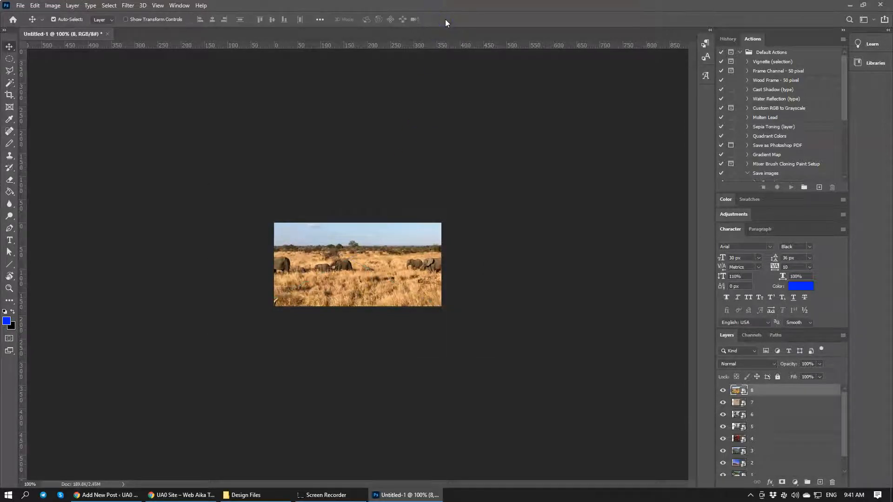
Hide layer 8 and scale the footprint photo on layer 7 to about 61% so that it covers the canvas
{"action": "left_click", "coordinate": [723, 391]}
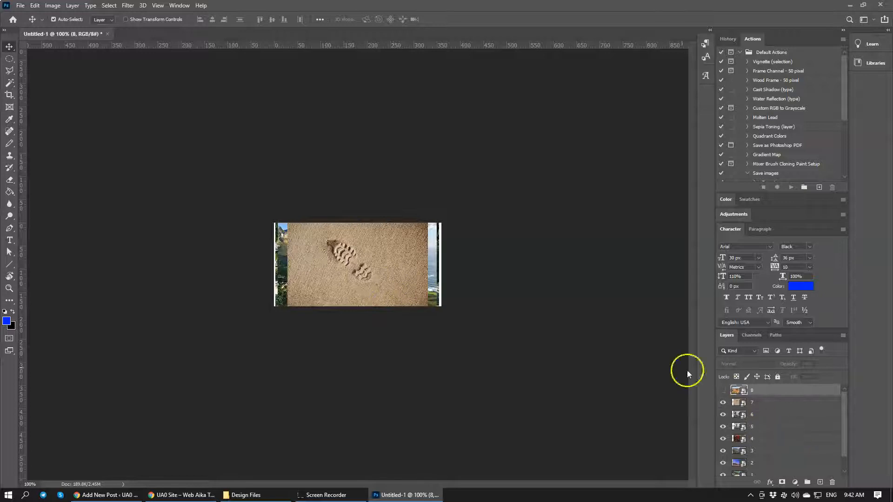
{"action": "left_click", "coordinate": [794, 403]}
{"action": "key", "text": "ctrl+t"}
{"action": "left_click_drag", "start_coordinate": [429, 307], "coordinate": [481, 339]}
{"action": "left_click_drag", "start_coordinate": [288, 224], "coordinate": [266, 210]}
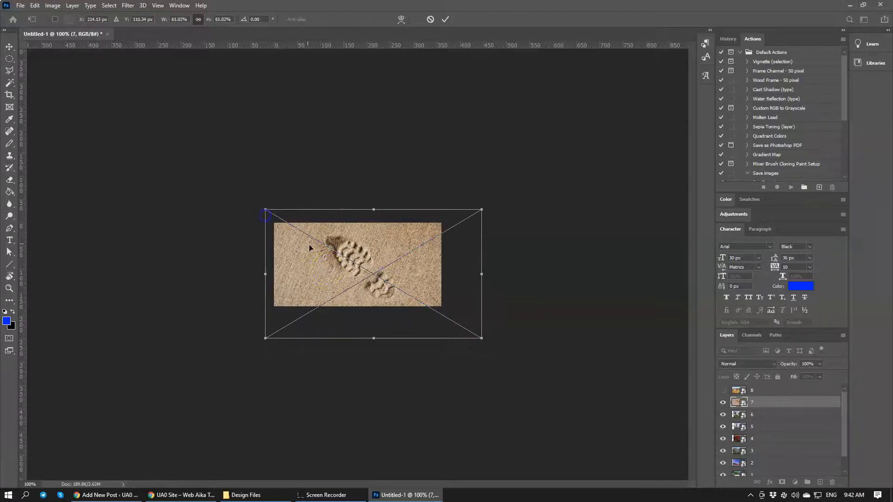
{"action": "left_click", "coordinate": [446, 20]}
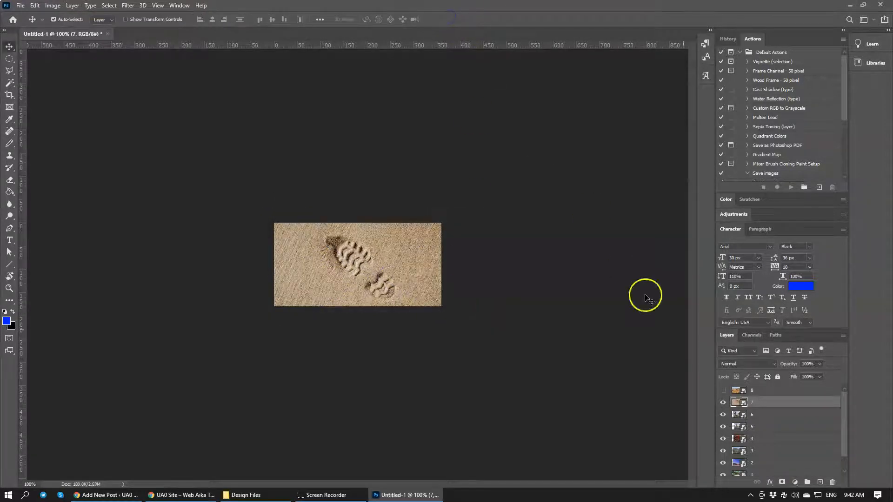
Hide layer 7 and scale the park photo on layer 6 to about 132%, positioning it to cover the whole canvas
{"action": "left_click", "coordinate": [723, 402]}
{"action": "left_click", "coordinate": [759, 414]}
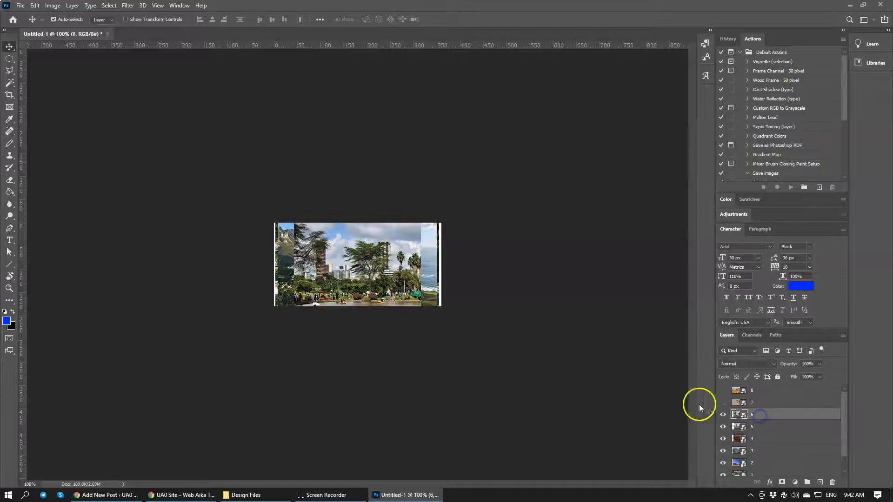
{"action": "key", "text": "ctrl+t"}
{"action": "left_click_drag", "start_coordinate": [420, 305], "coordinate": [474, 342]}
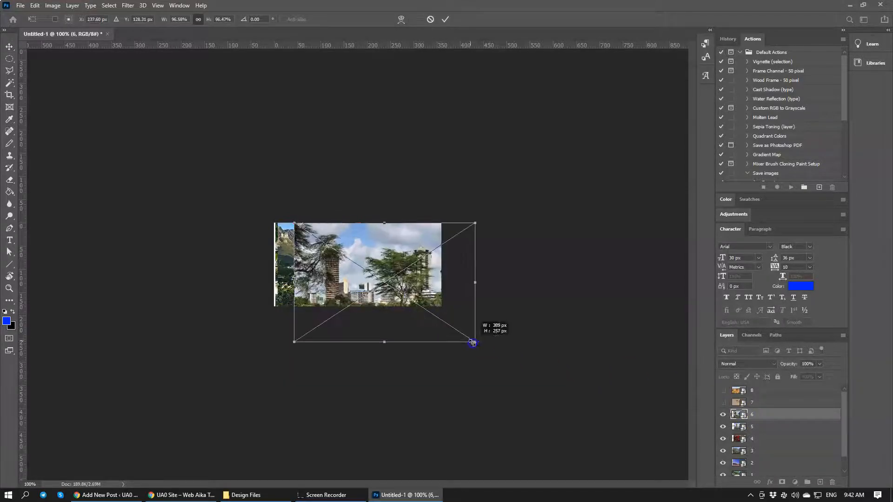
{"action": "left_click_drag", "start_coordinate": [295, 224], "coordinate": [234, 171]}
{"action": "left_click_drag", "start_coordinate": [354, 292], "coordinate": [360, 254]}
{"action": "left_click_drag", "start_coordinate": [410, 239], "coordinate": [402, 256]}
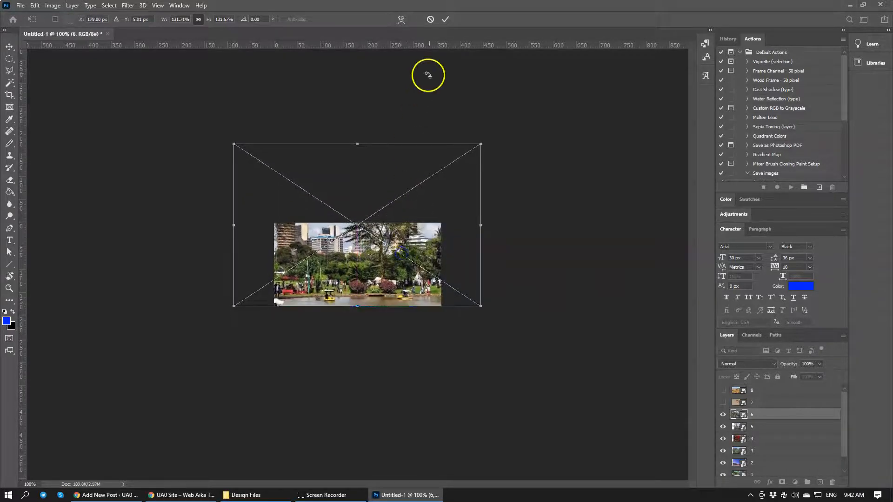
{"action": "left_click", "coordinate": [445, 19]}
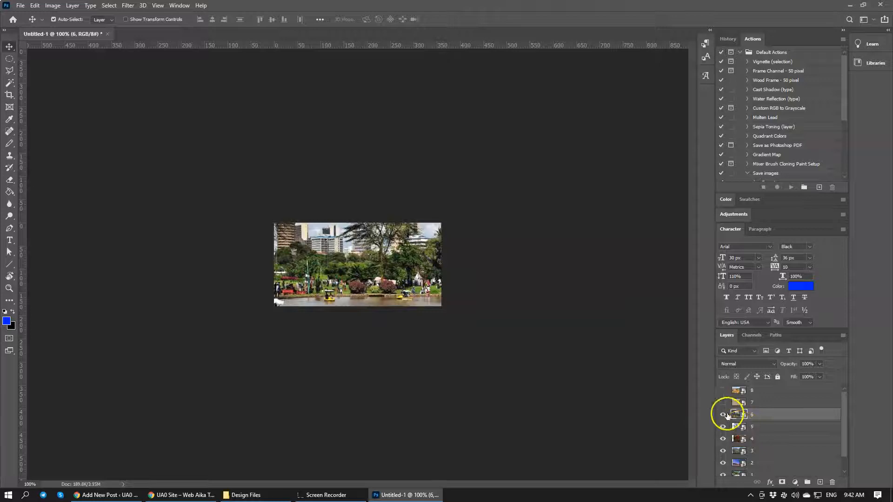
Hide layer 6, scale the clock tower and archway photo on layer 5 to about 100%, and position it to cover the canvas
{"action": "left_click", "coordinate": [723, 415]}
{"action": "left_click", "coordinate": [767, 431]}
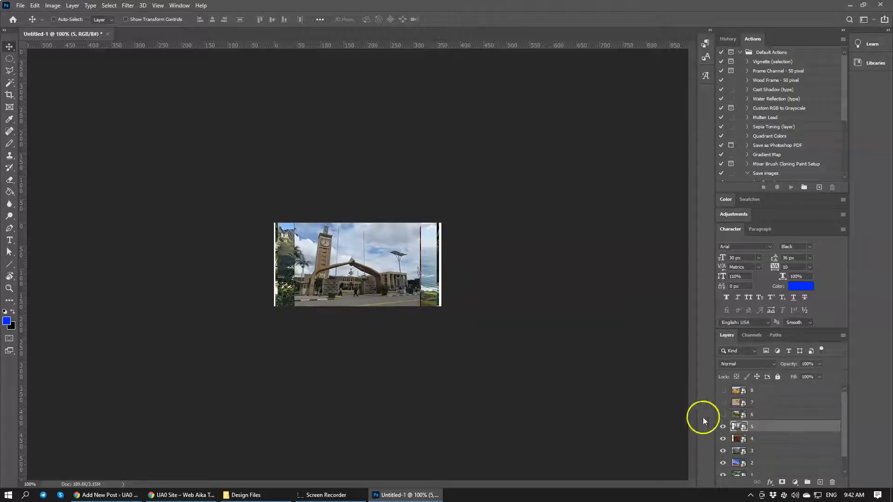
{"action": "key", "text": "ctrl+t"}
{"action": "left_click_drag", "start_coordinate": [421, 306], "coordinate": [451, 327]}
{"action": "left_click_drag", "start_coordinate": [292, 223], "coordinate": [263, 201]}
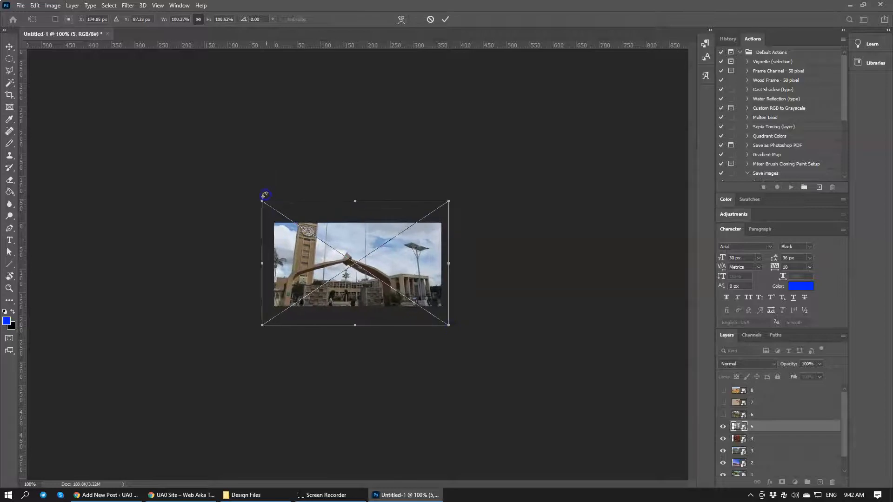
{"action": "left_click_drag", "start_coordinate": [352, 295], "coordinate": [352, 282]}
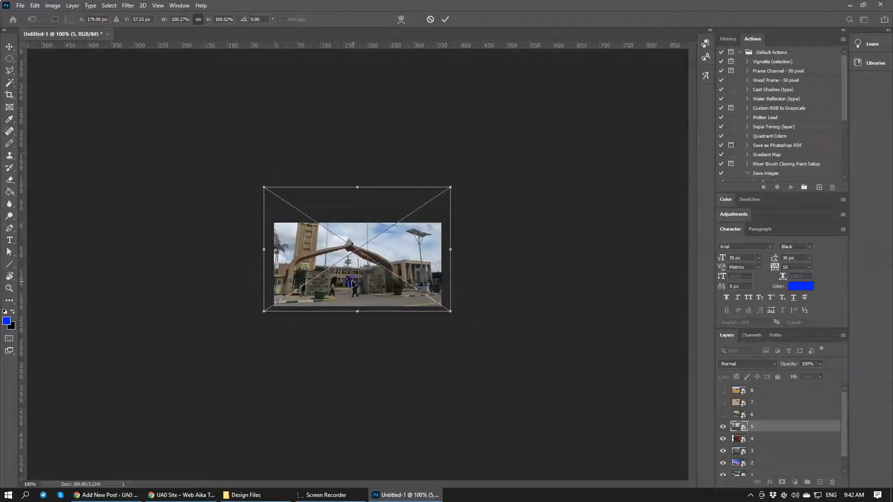
{"action": "left_click", "coordinate": [445, 27]}
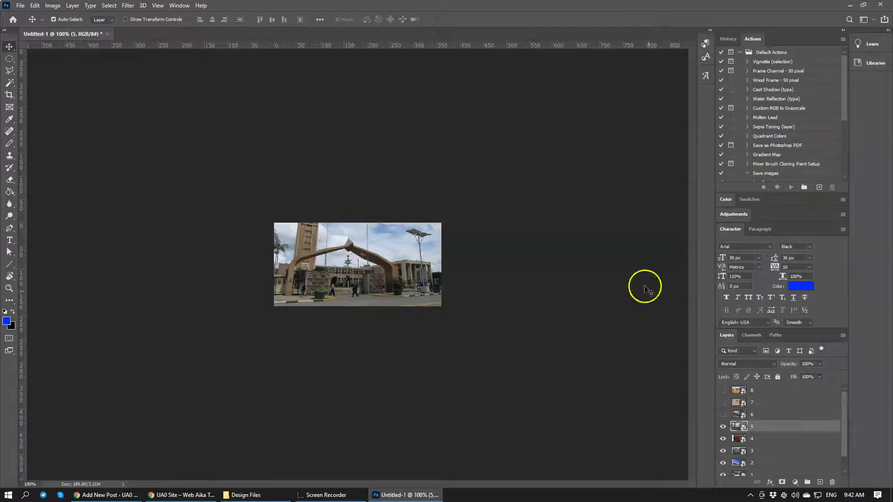
Hide layer 5 and scale the red assembly hall photo on layer 4 to about 96%, shifting it up to fill the canvas
{"action": "left_click", "coordinate": [724, 425]}
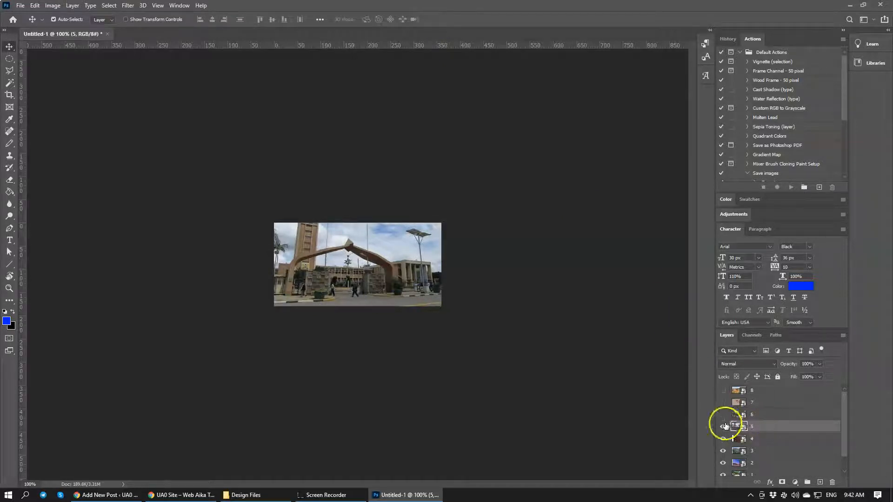
{"action": "left_click", "coordinate": [754, 440]}
{"action": "key", "text": "ctrl+t"}
{"action": "left_click_drag", "start_coordinate": [421, 306], "coordinate": [451, 329]}
{"action": "left_click_drag", "start_coordinate": [294, 223], "coordinate": [278, 205]}
{"action": "left_click_drag", "start_coordinate": [329, 267], "coordinate": [331, 252]}
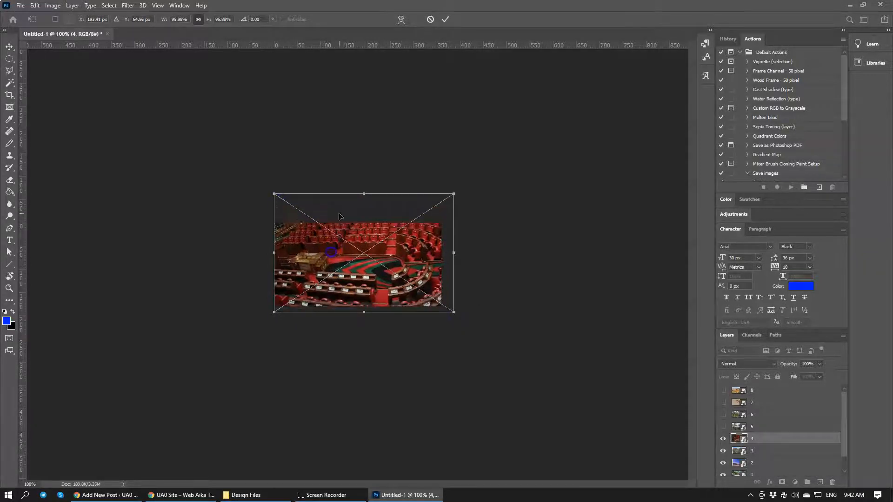
{"action": "left_click", "coordinate": [446, 21]}
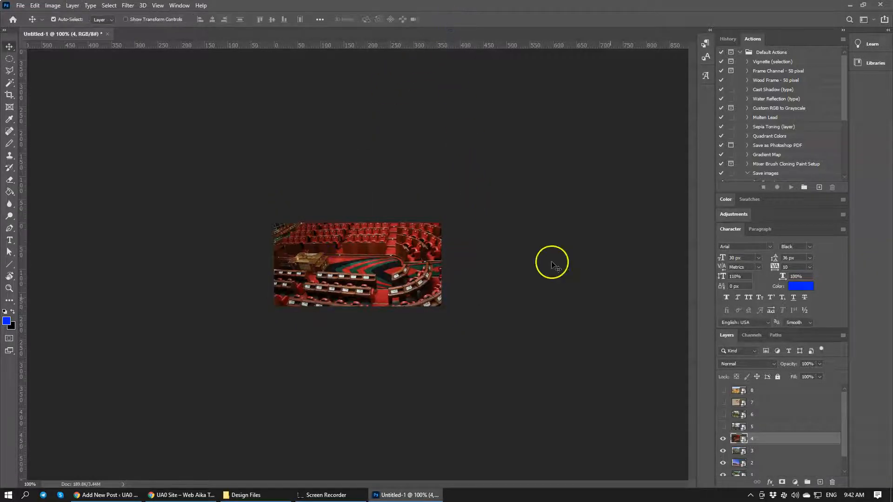
Hide layer 4 and enlarge the coastal city photo on layer 3 to about 52% so that it covers the canvas
{"action": "left_click", "coordinate": [723, 439]}
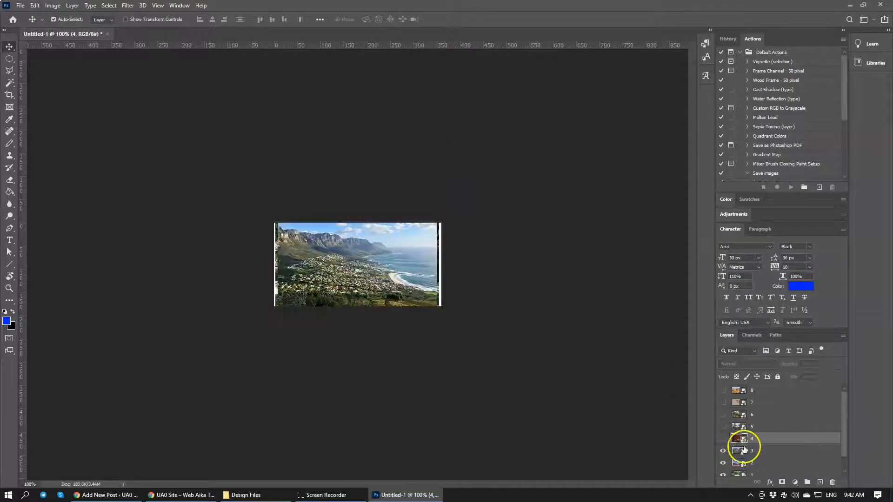
{"action": "left_click", "coordinate": [747, 451]}
{"action": "key", "text": "ctrl+t"}
{"action": "left_click_drag", "start_coordinate": [437, 306], "coordinate": [454, 320]}
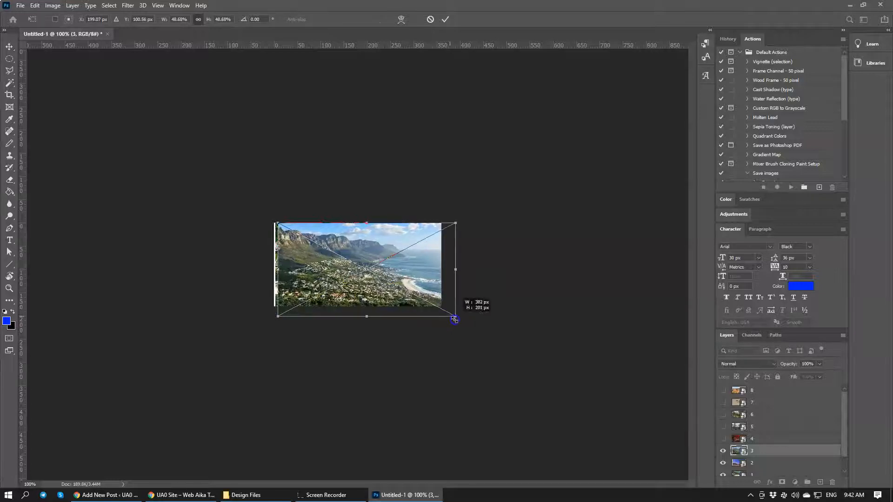
{"action": "left_click_drag", "start_coordinate": [279, 224], "coordinate": [272, 210]}
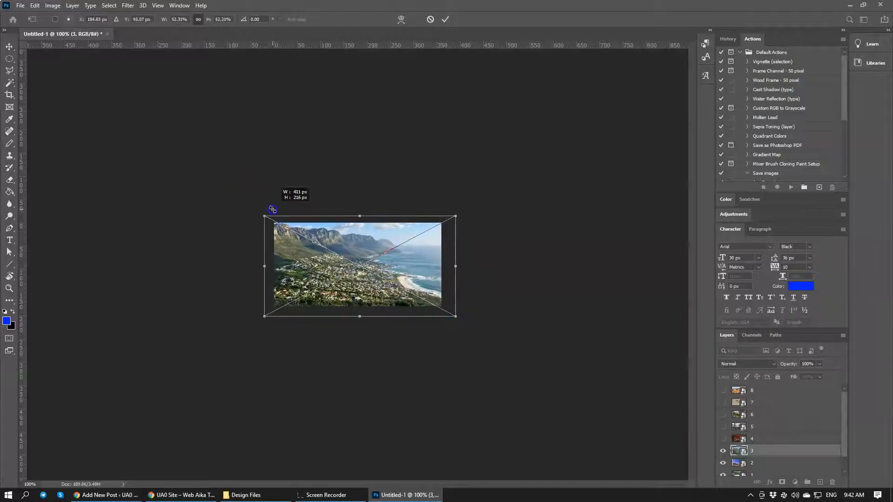
{"action": "left_click", "coordinate": [445, 20]}
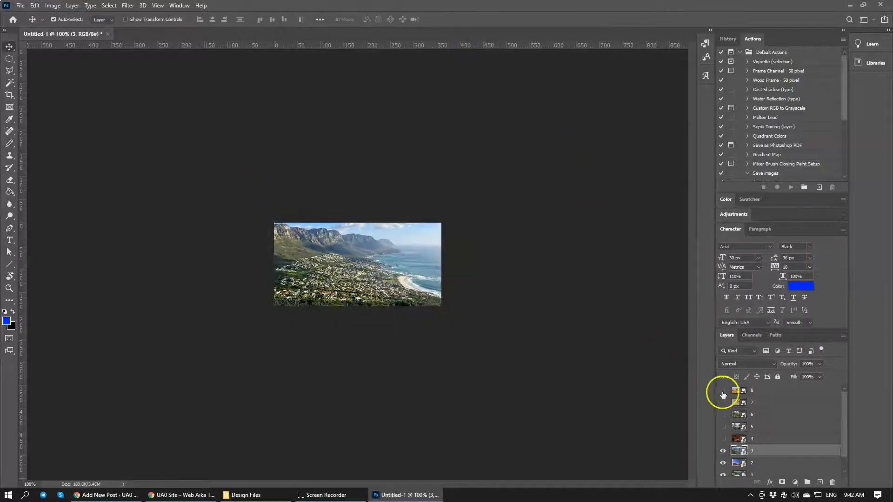
Hide layer 3 and enlarge the desert trees photo on layer 2 to about 48% so that it covers the canvas
{"action": "left_click", "coordinate": [724, 451]}
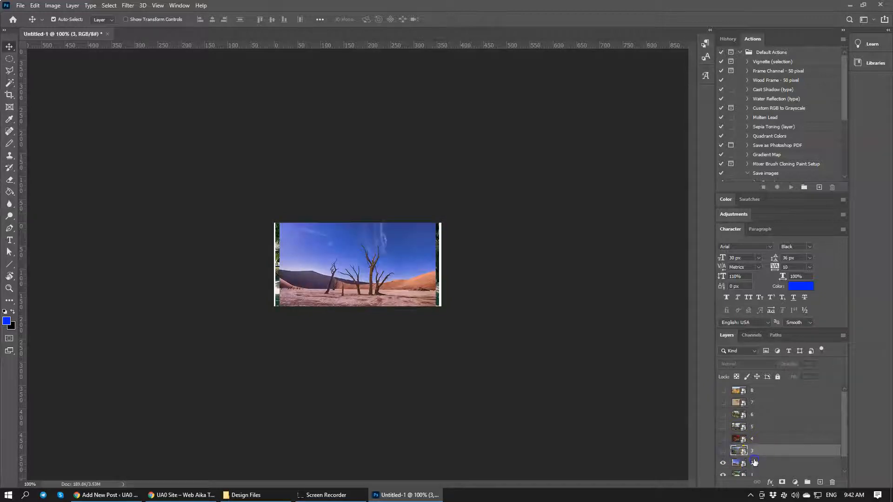
{"action": "left_click", "coordinate": [755, 461]}
{"action": "key", "text": "ctrl+t"}
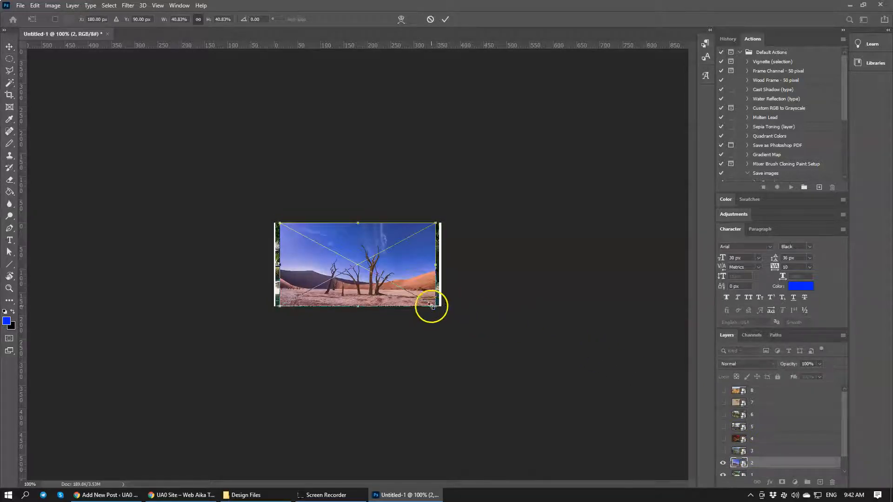
{"action": "left_click_drag", "start_coordinate": [432, 306], "coordinate": [445, 313]}
{"action": "left_click_drag", "start_coordinate": [279, 222], "coordinate": [265, 208]}
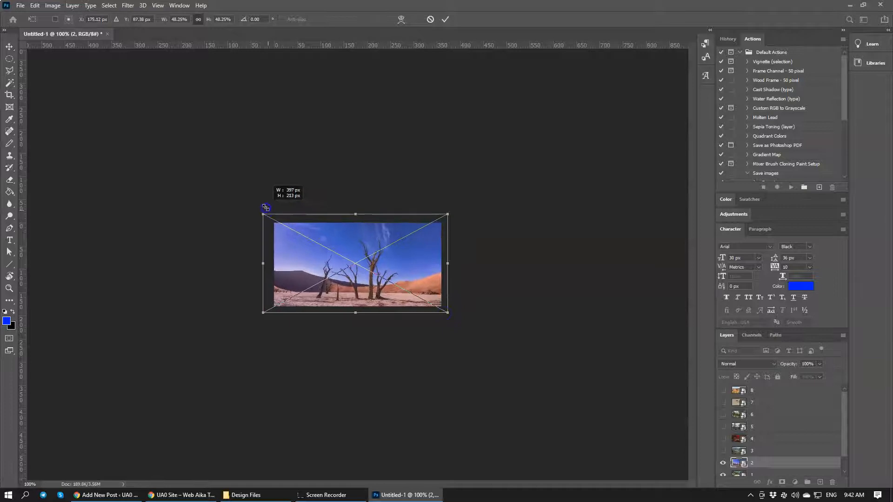
{"action": "left_click", "coordinate": [445, 19]}
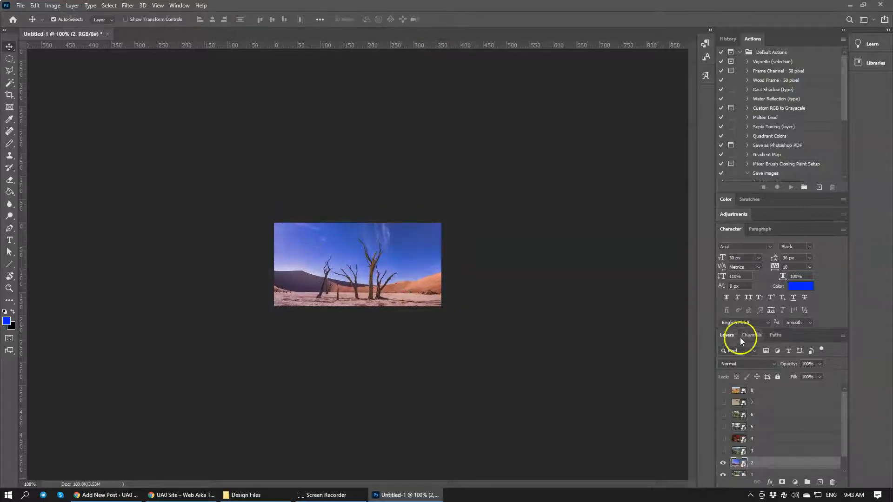
Hide layer 2, enlarge the beach hut photo on layer 1 beyond the canvas edges, and position it, leaving the layer visible
{"action": "scroll", "coordinate": [767, 464], "scroll_direction": "down", "scroll_amount": 1}
{"action": "left_click", "coordinate": [723, 450]}
{"action": "left_click", "coordinate": [767, 463]}
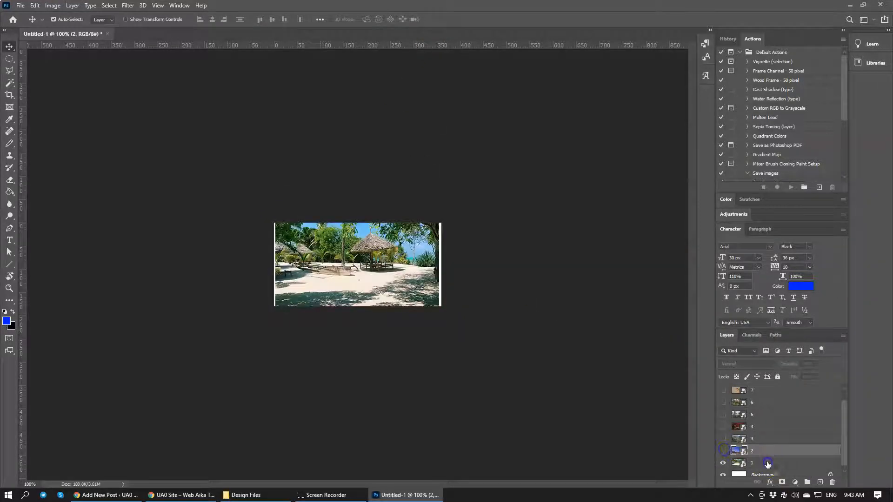
{"action": "key", "text": "ctrl+t"}
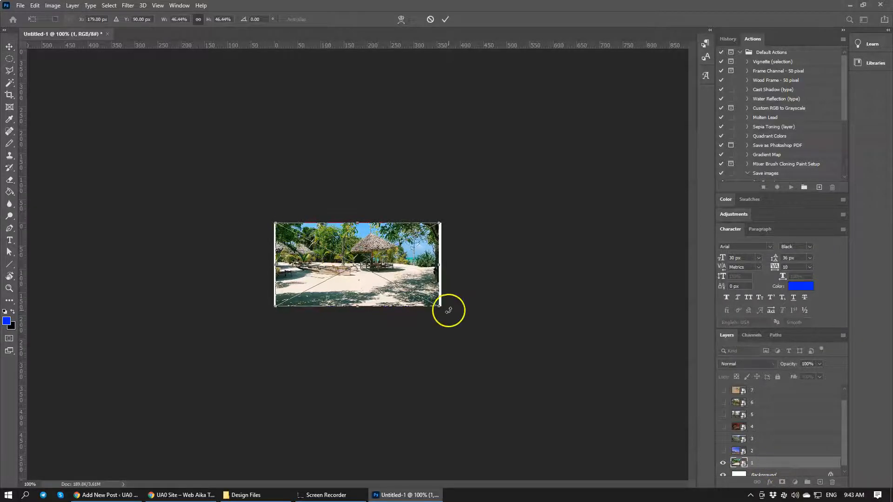
{"action": "left_click_drag", "start_coordinate": [440, 305], "coordinate": [471, 337]}
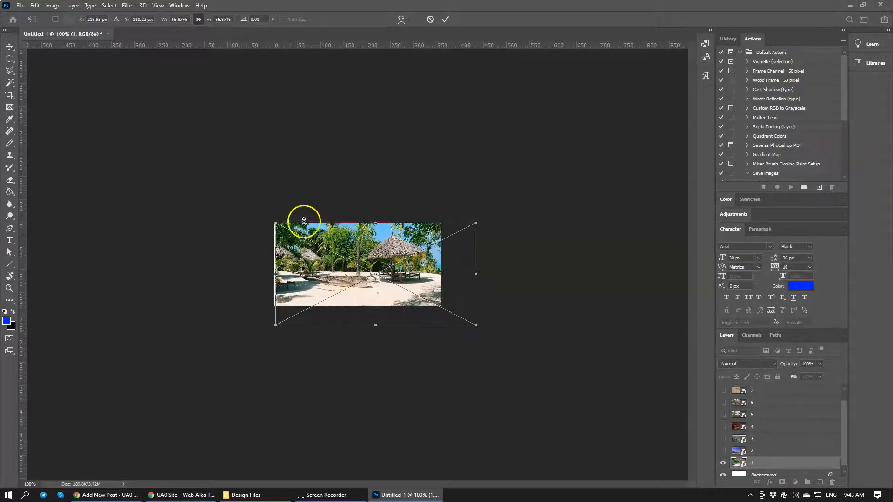
{"action": "left_click_drag", "start_coordinate": [275, 223], "coordinate": [255, 211]}
{"action": "left_click_drag", "start_coordinate": [356, 266], "coordinate": [354, 278]}
{"action": "left_click", "coordinate": [445, 19]}
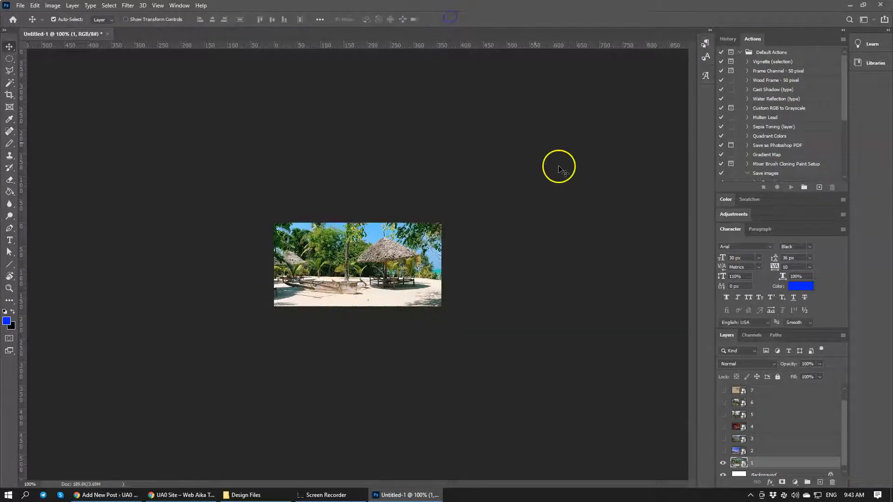
{"action": "left_click", "coordinate": [724, 463]}
{"action": "left_click", "coordinate": [725, 463]}
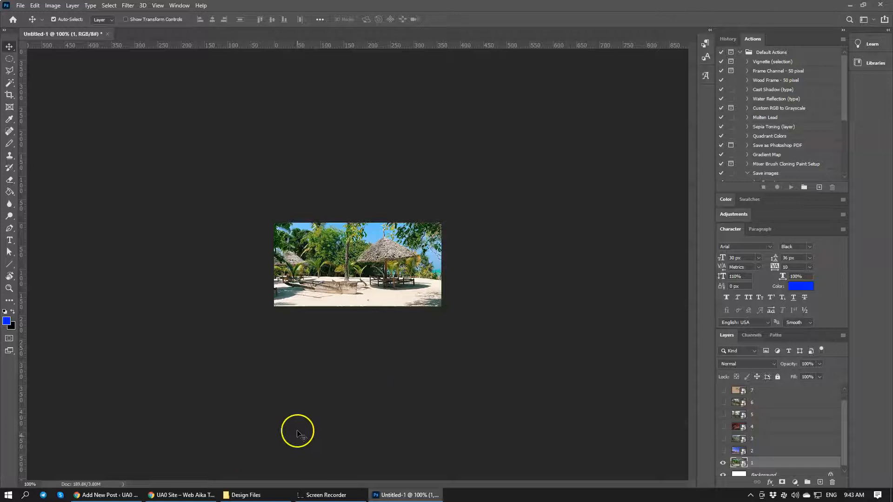
Switch to the Design Files folder in File Explorer and create a new subfolder named export
{"action": "left_click", "coordinate": [253, 496]}
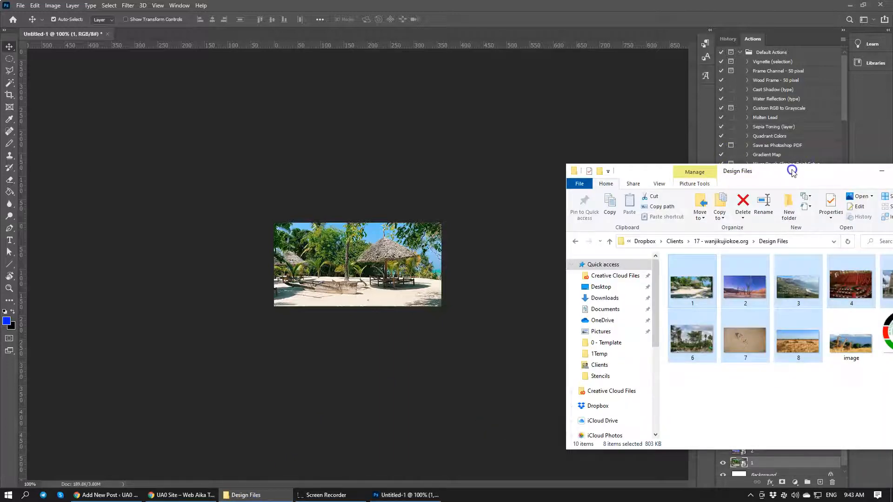
{"action": "left_click_drag", "start_coordinate": [790, 170], "coordinate": [524, 111]}
{"action": "left_click", "coordinate": [514, 360]}
{"action": "right_click", "coordinate": [480, 329]}
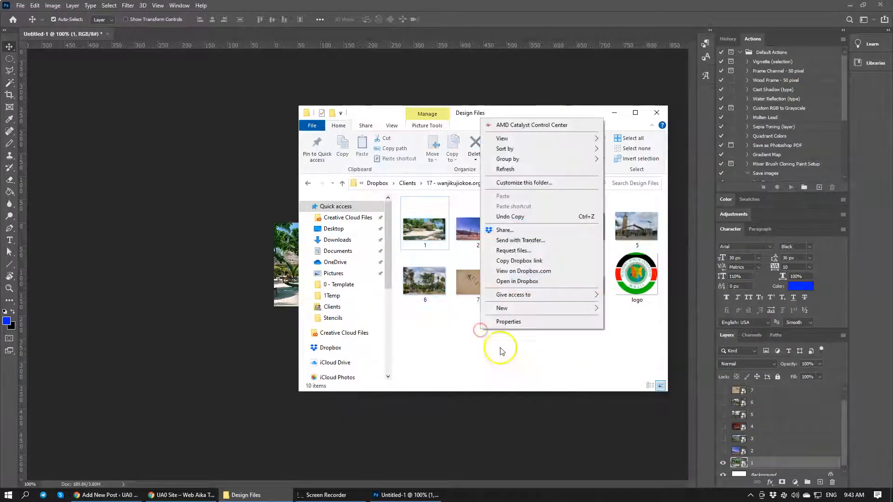
{"action": "left_click", "coordinate": [516, 308]}
{"action": "left_click", "coordinate": [621, 308]}
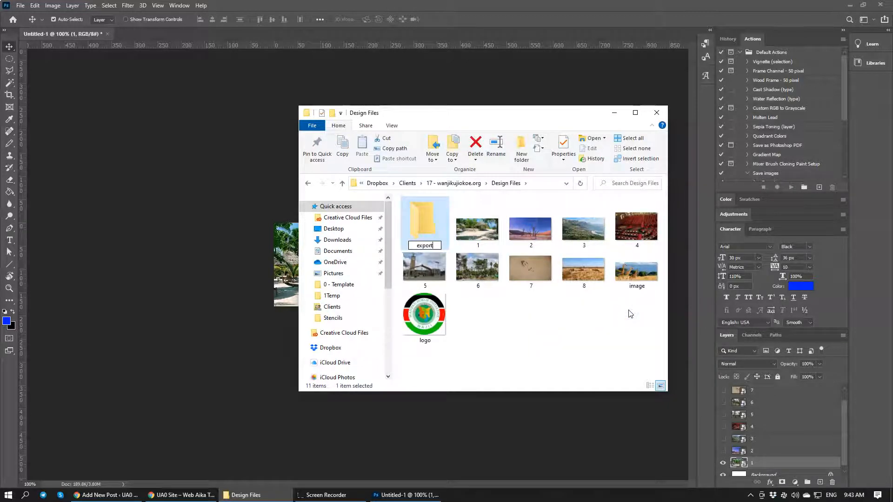
{"action": "left_click", "coordinate": [551, 327]}
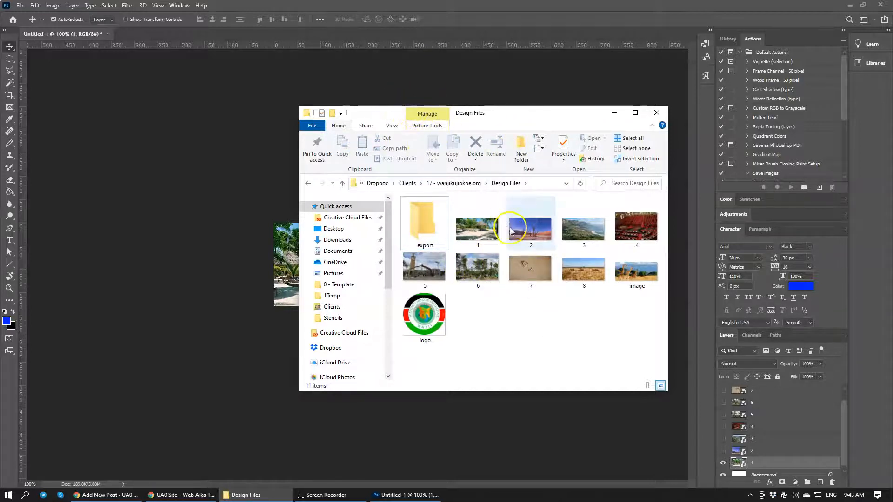
Switch back to Photoshop and start a Save for Web export of the beach hut image with the JPEG High preset
{"action": "left_click", "coordinate": [522, 28]}
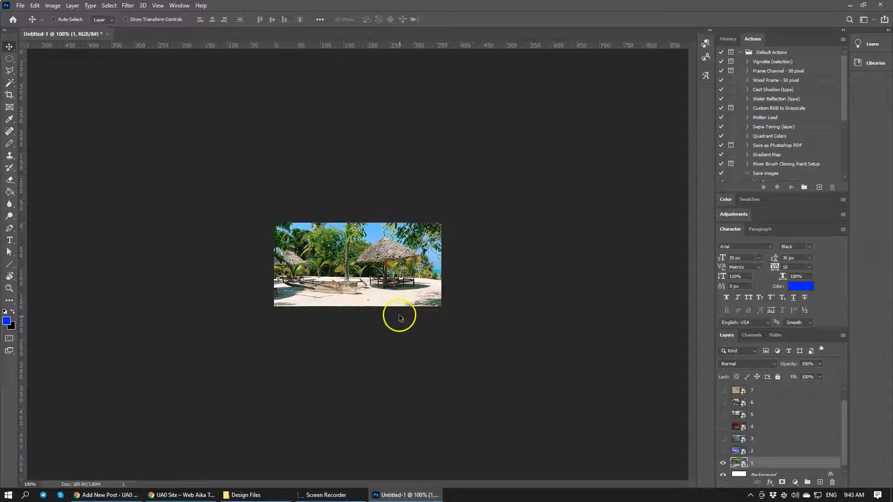
{"action": "key", "text": "ctrl+alt+shift+s"}
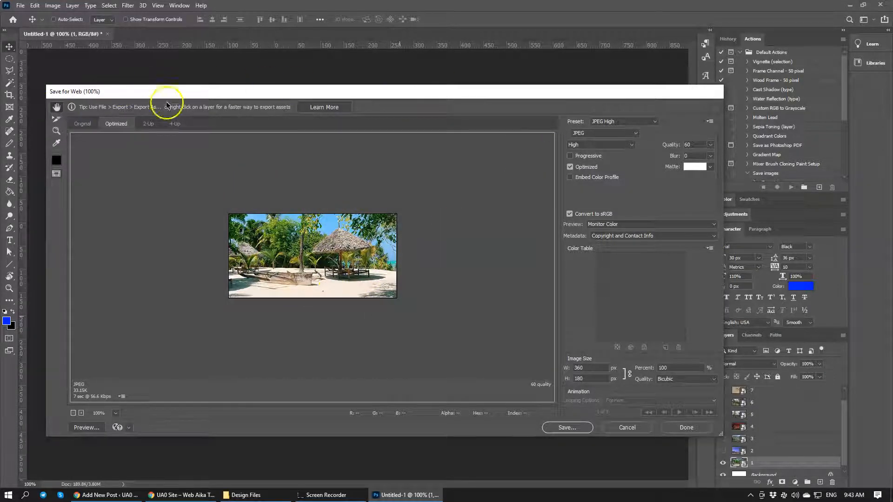
{"action": "left_click", "coordinate": [567, 428]}
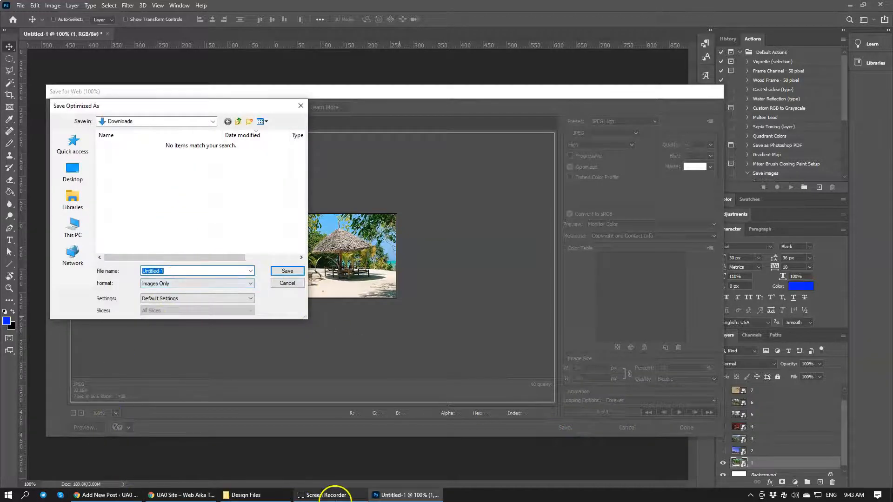
{"action": "left_click", "coordinate": [328, 496]}
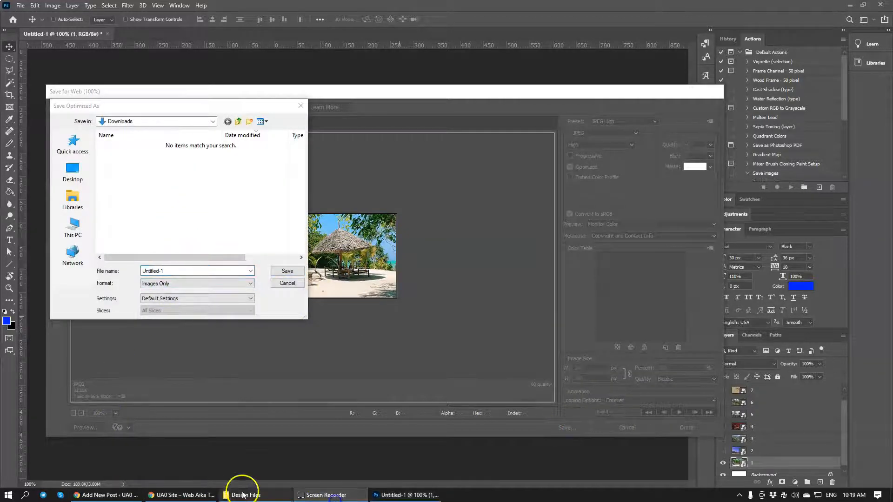
Save the beach hut image as 1 in the export folder inside the Dropbox client project's Design Files folder
{"action": "left_click", "coordinate": [158, 122]}
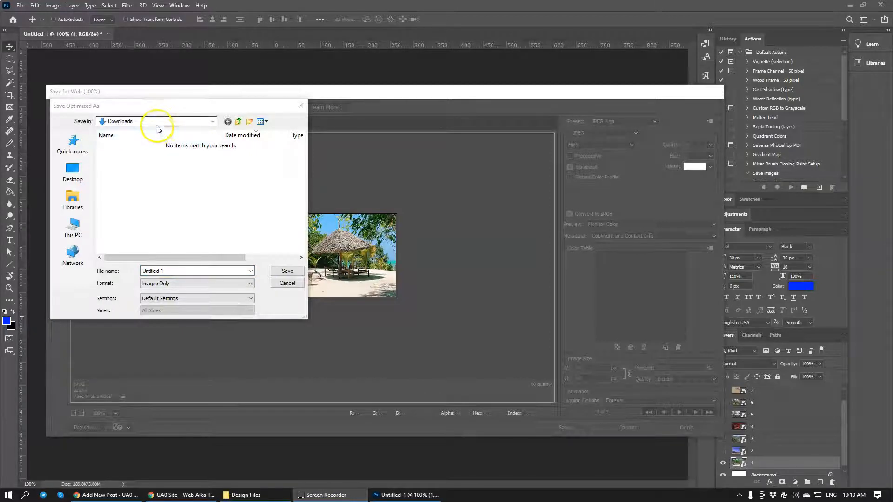
{"action": "left_click", "coordinate": [157, 121]}
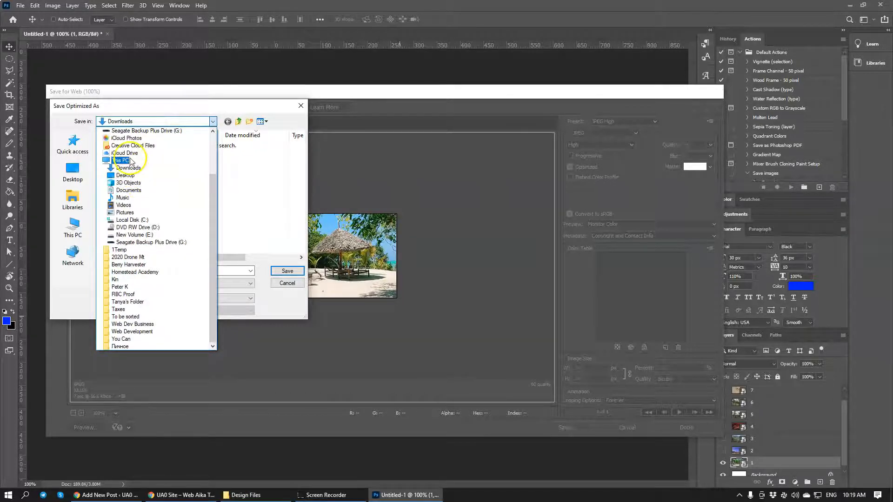
{"action": "scroll", "coordinate": [131, 162], "scroll_direction": "up", "scroll_amount": 2}
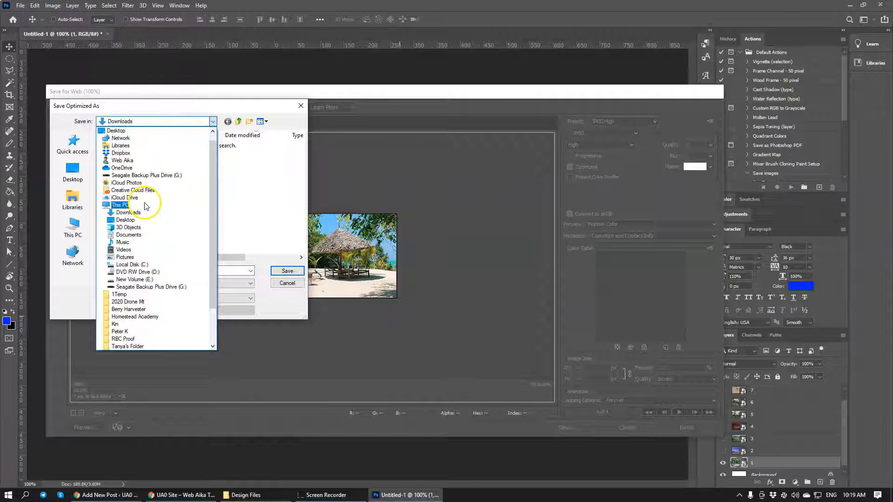
{"action": "left_click", "coordinate": [120, 152]}
{"action": "double_click", "coordinate": [118, 148]}
{"action": "scroll", "coordinate": [154, 204], "scroll_direction": "down", "scroll_amount": 2}
{"action": "double_click", "coordinate": [139, 246]}
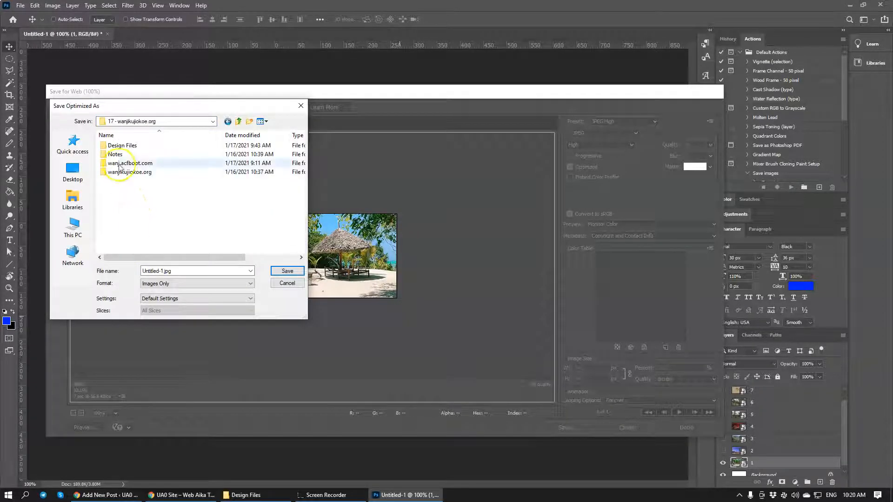
{"action": "double_click", "coordinate": [123, 146]}
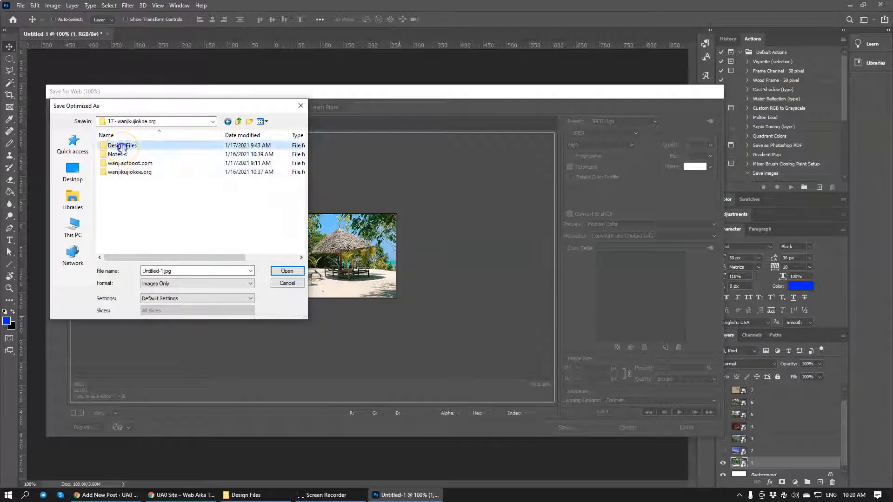
{"action": "double_click", "coordinate": [122, 149]}
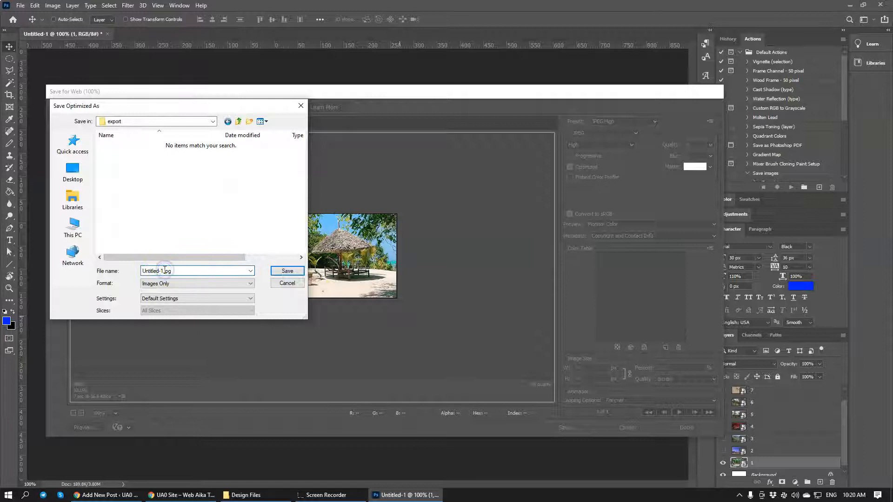
{"action": "key", "text": "Return"}
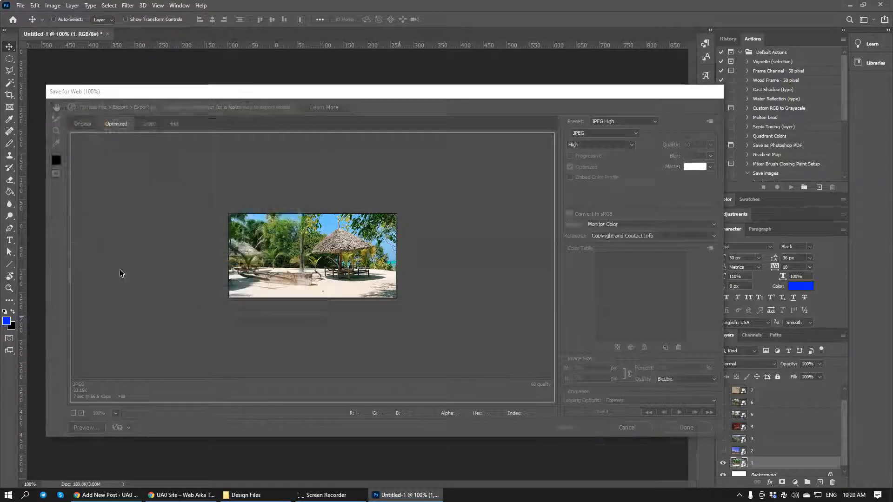
Show layer 2 and export the desert trees image for web as 2 in the export folder
{"action": "left_click", "coordinate": [722, 451]}
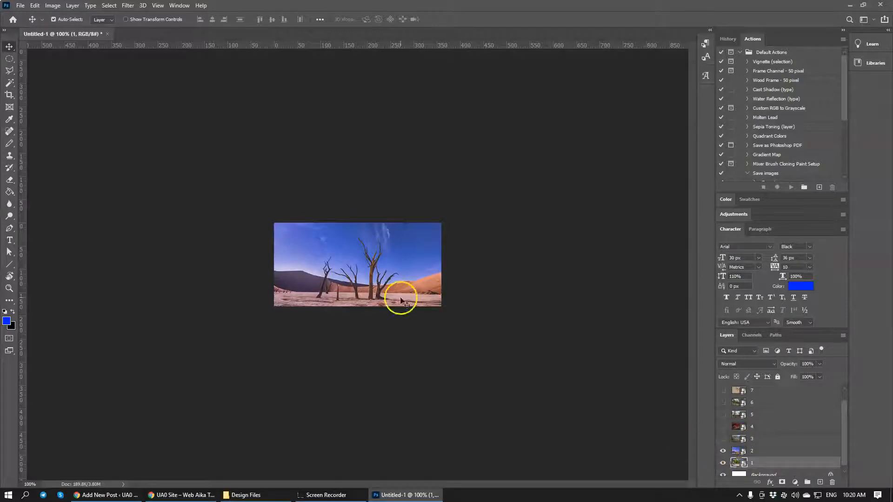
{"action": "key", "text": "ctrl+alt+shift+s"}
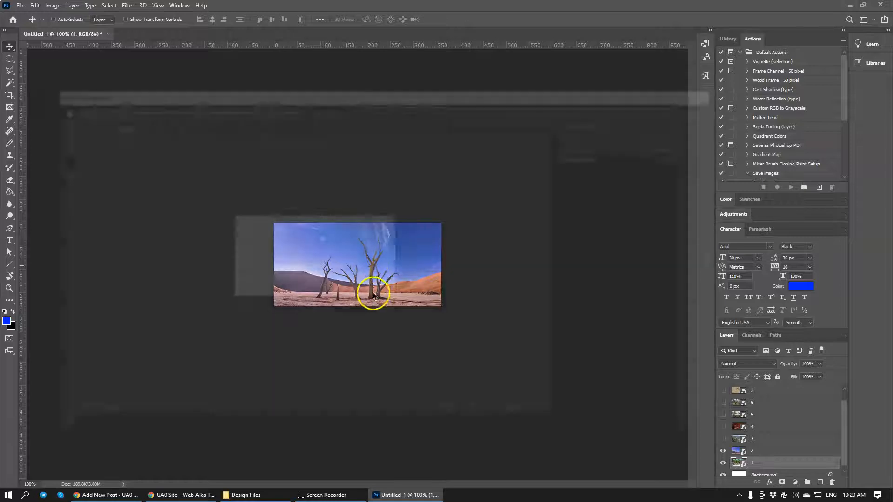
{"action": "left_click", "coordinate": [567, 427]}
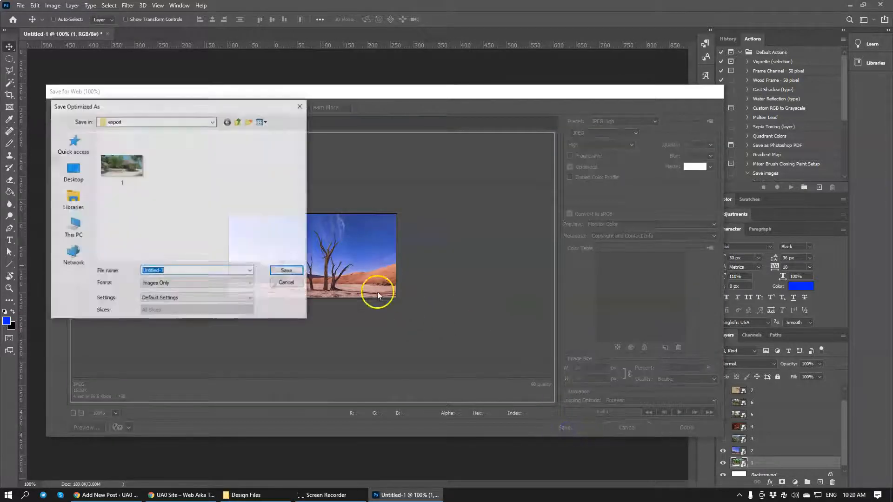
{"action": "type", "text": "2"}
{"action": "key", "text": "Return"}
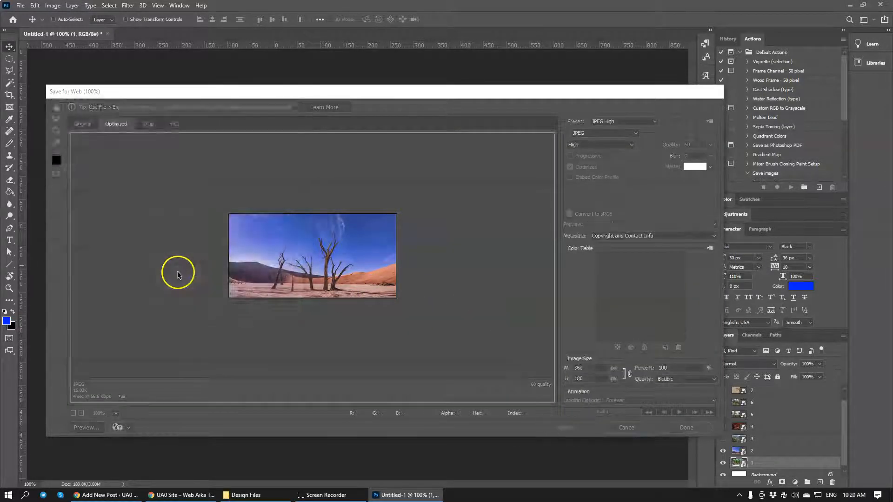
Show layer 3 and export the coastal city image for web as 3 in the export folder
{"action": "left_click", "coordinate": [722, 439]}
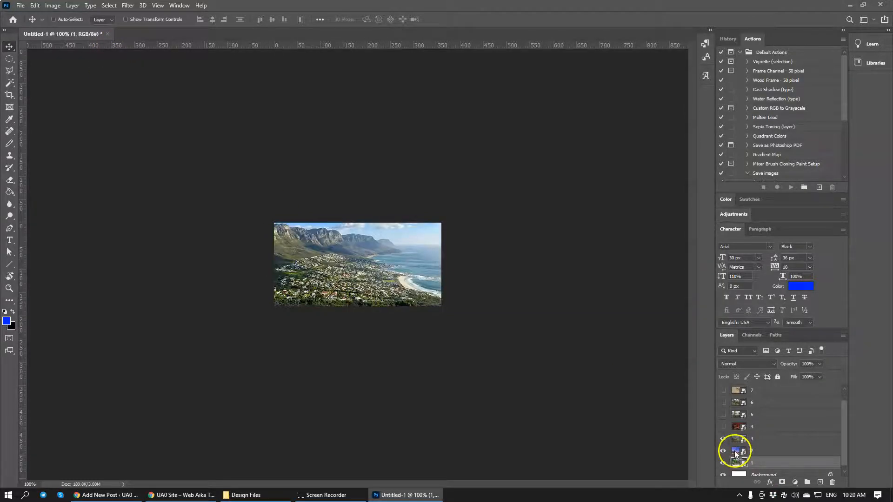
{"action": "key", "text": "ctrl+alt+shift+s"}
{"action": "left_click", "coordinate": [571, 426]}
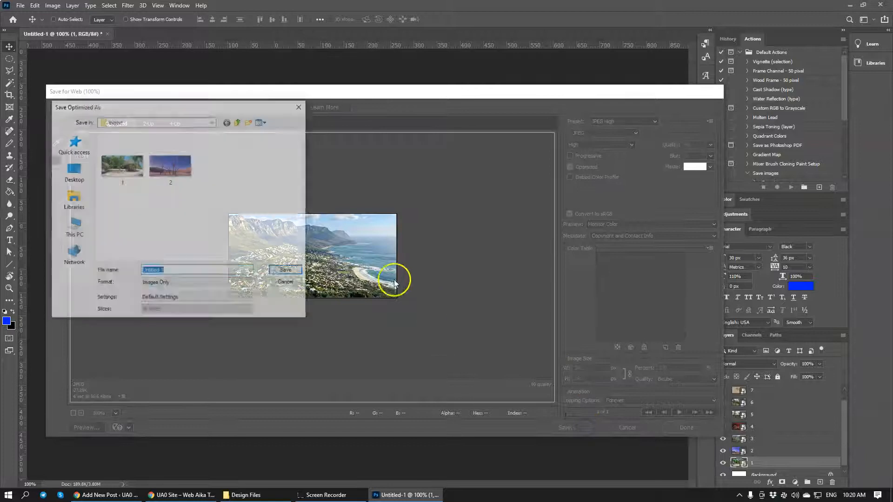
{"action": "type", "text": "3"}
{"action": "key", "text": "Return"}
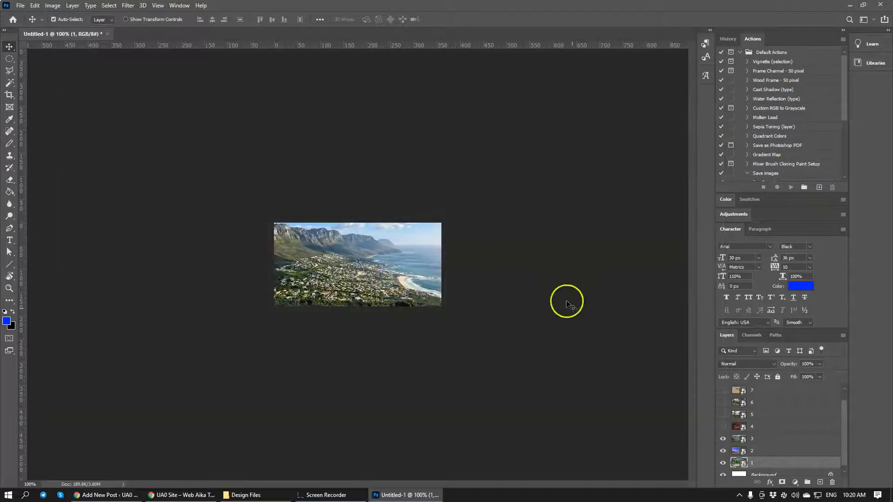
Show layer 4 and export the red-seated chamber image for web as 4 in the export folder
{"action": "left_click", "coordinate": [723, 427]}
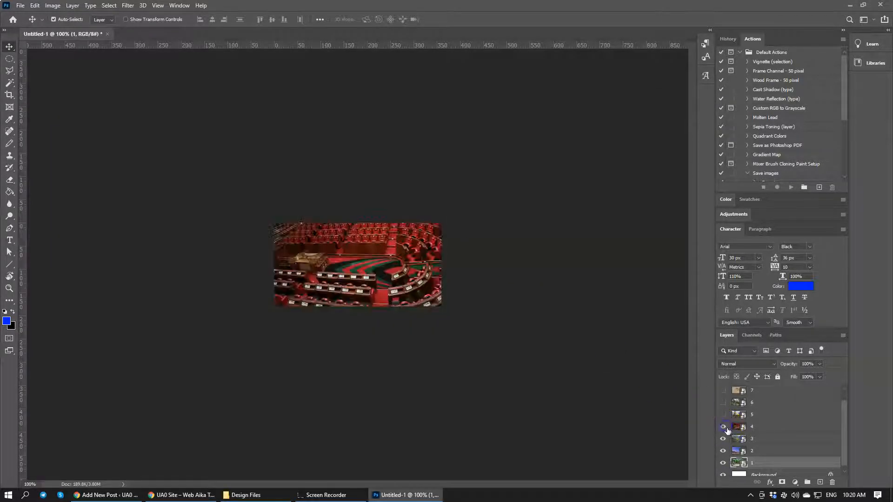
{"action": "key", "text": "ctrl+alt+shift+s"}
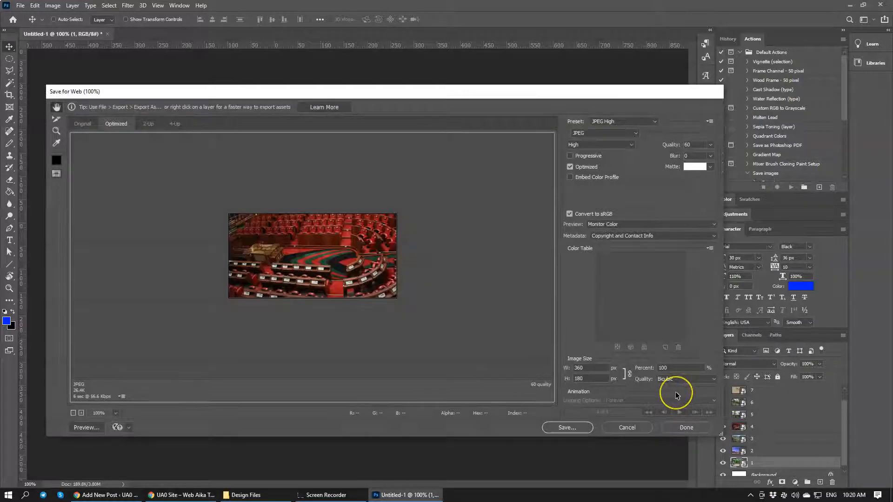
{"action": "left_click", "coordinate": [568, 427]}
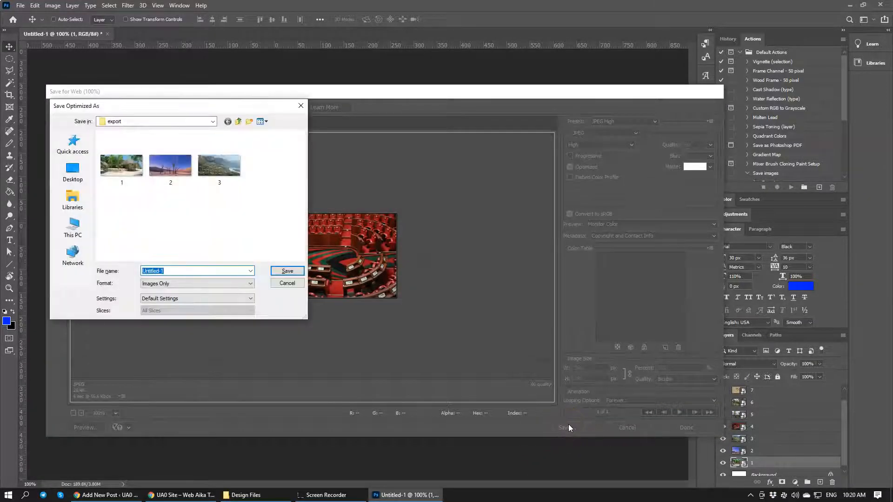
{"action": "type", "text": "4"}
{"action": "key", "text": "Return"}
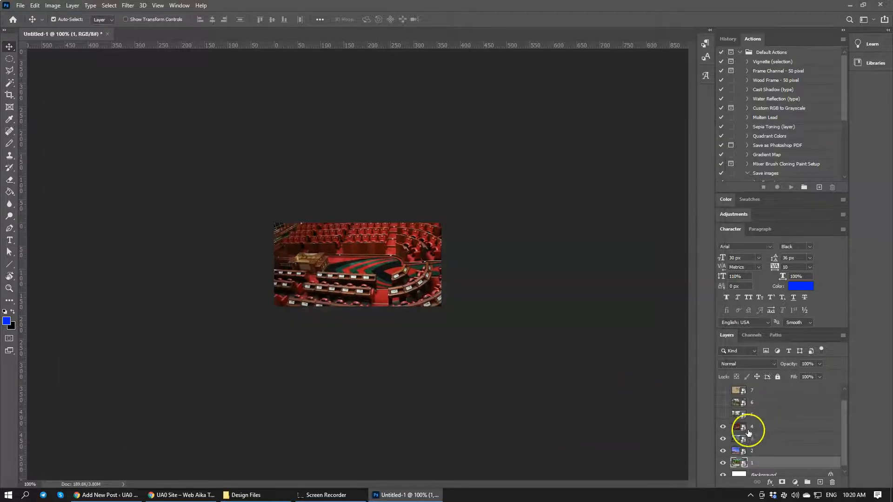
Show layer 5 and export the gateway arch image for web as 5 in the export folder
{"action": "left_click", "coordinate": [723, 414]}
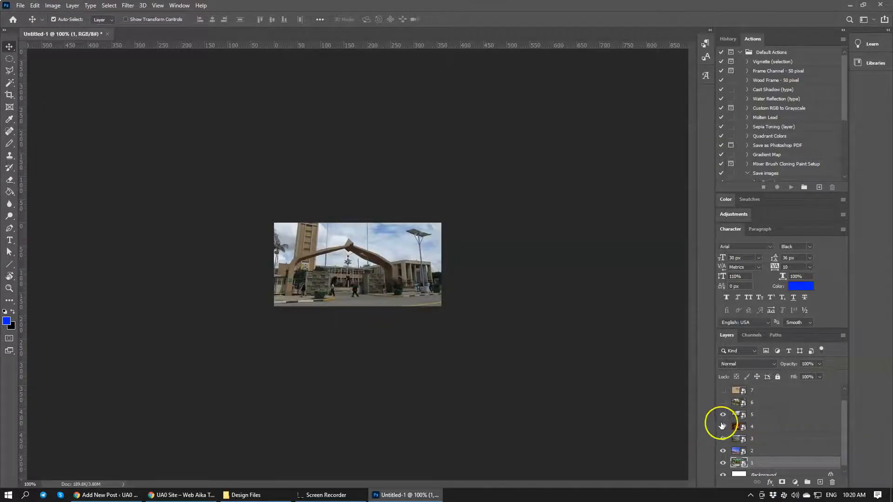
{"action": "key", "text": "ctrl+alt+shift+s"}
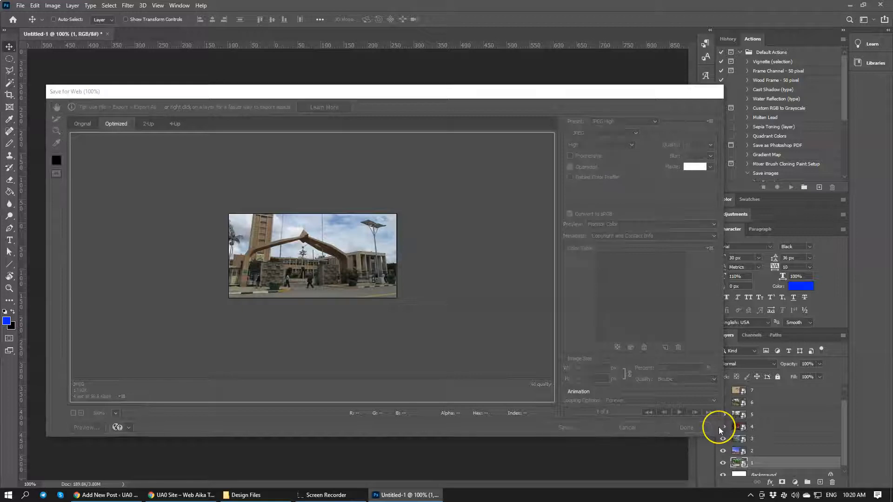
{"action": "key", "text": "Return"}
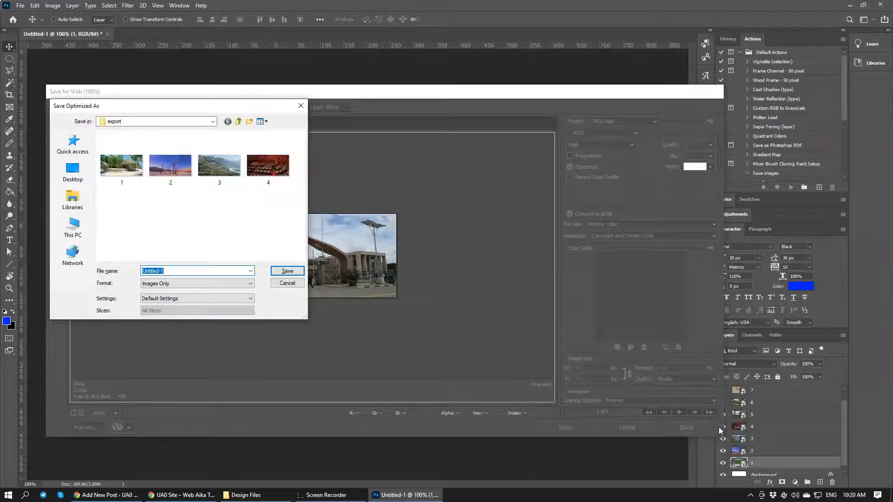
{"action": "key", "text": "Return"}
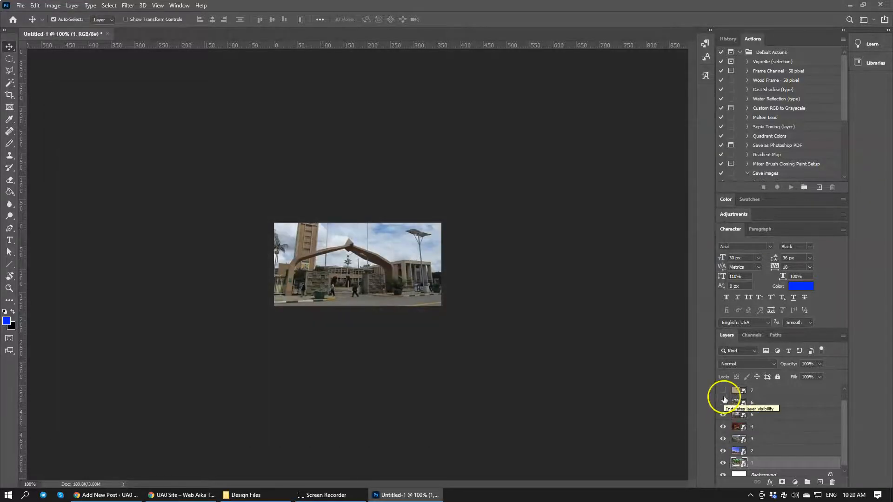
Show layer 6 and export the city park image for web as 6 in the export folder
{"action": "left_click", "coordinate": [723, 402]}
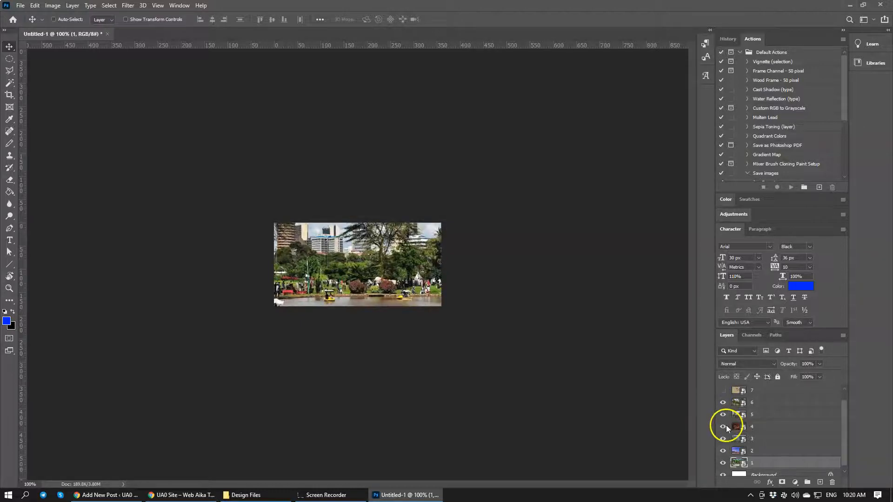
{"action": "key", "text": "ctrl+alt+shift+s"}
{"action": "key", "text": "Return"}
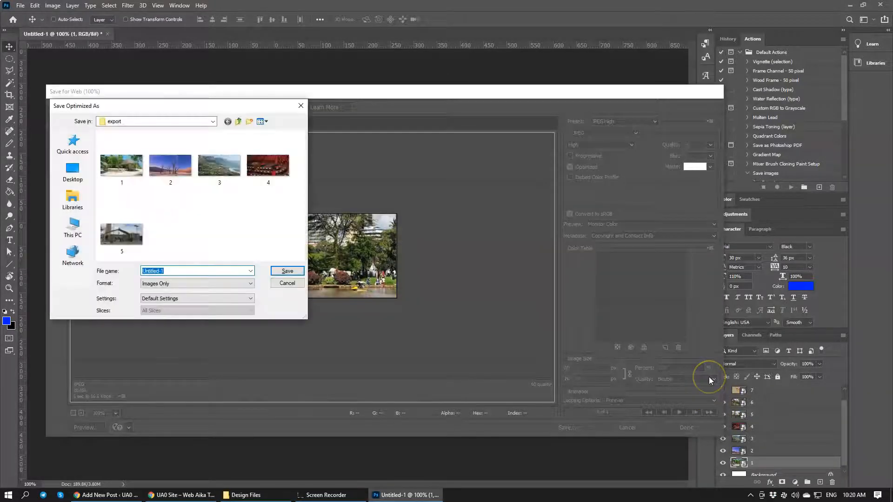
{"action": "type", "text": "6"}
{"action": "key", "text": "Return"}
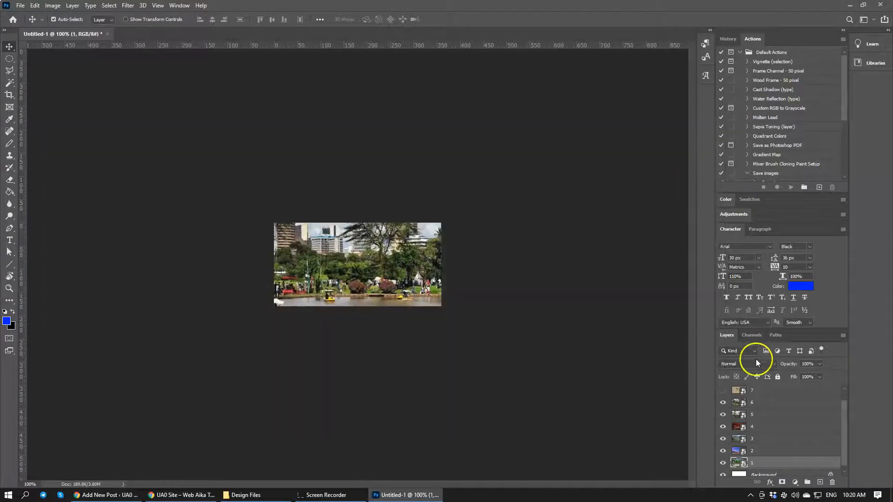
Select and show layer 7, and export the sand footprint image for web as 7 in the export folder
{"action": "left_click", "coordinate": [728, 391]}
{"action": "left_click", "coordinate": [725, 390]}
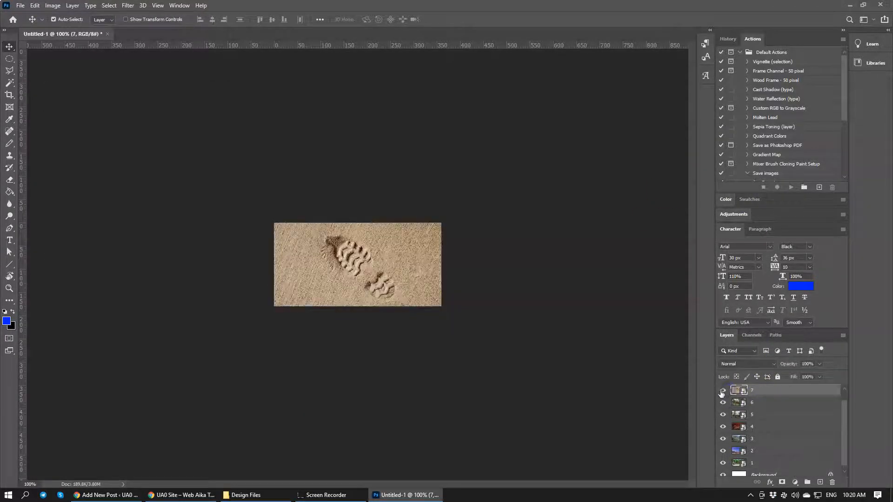
{"action": "key", "text": "ctrl+alt+shift+s"}
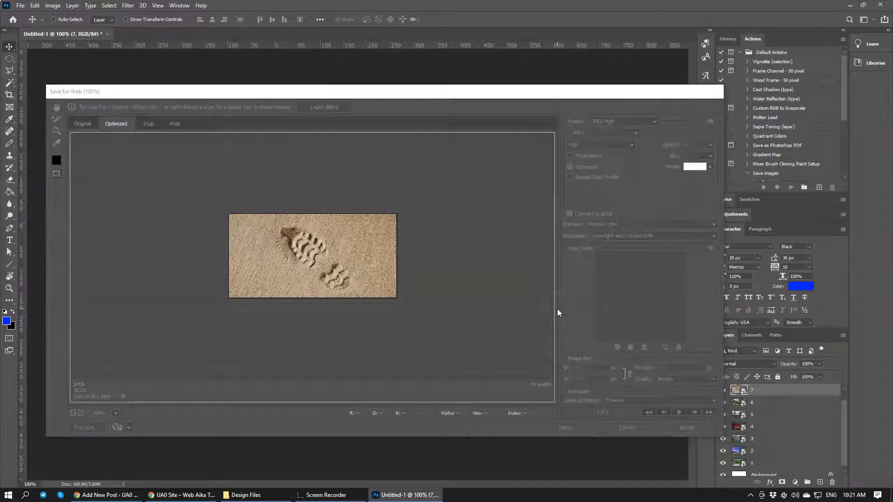
{"action": "key", "text": "Return"}
{"action": "type", "text": "7"}
{"action": "key", "text": "Return"}
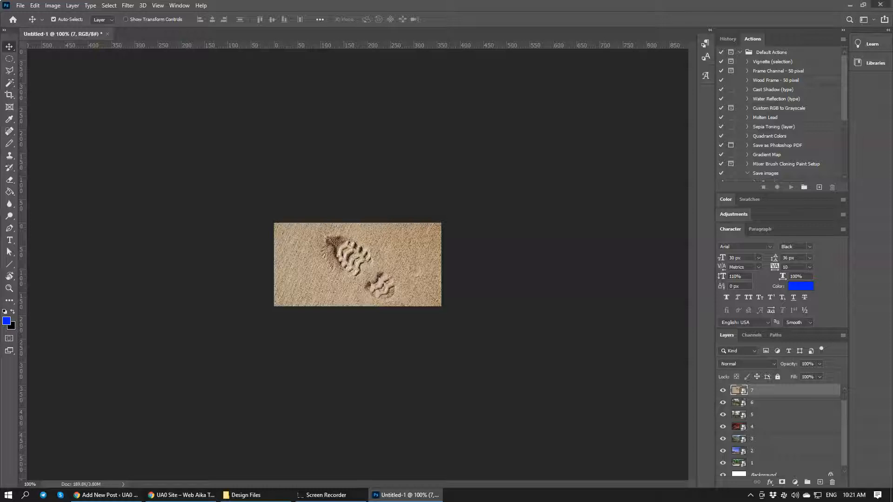
Quit Photoshop without saving the Untitled-1 document and open the export folder in File Explorer
{"action": "left_click", "coordinate": [880, 4]}
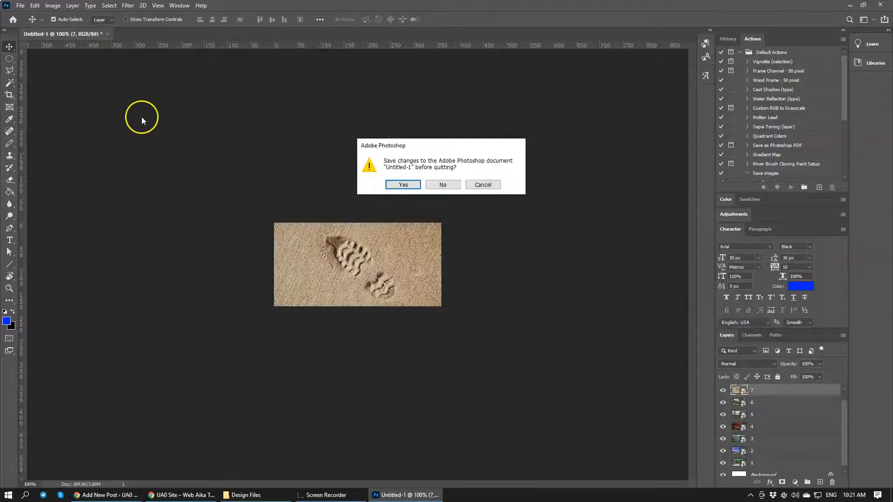
{"action": "left_click", "coordinate": [440, 185]}
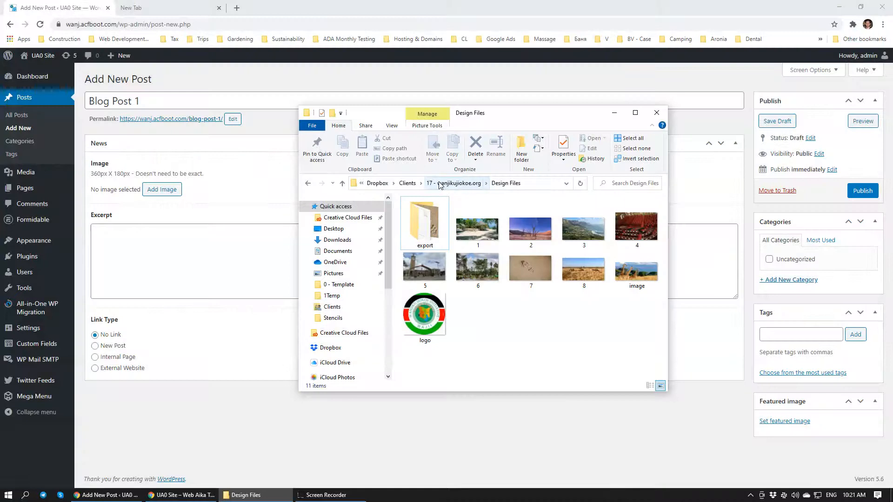
{"action": "double_click", "coordinate": [426, 222]}
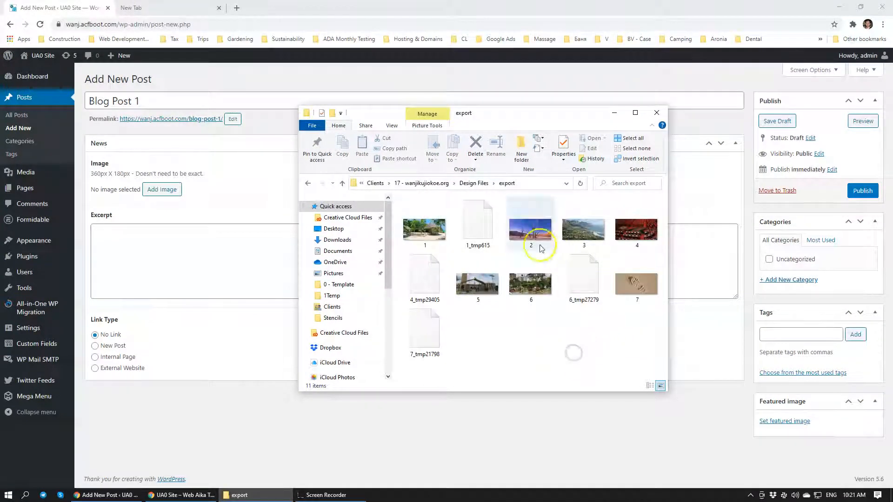
Delete the four temporary files 1_tmp615, 4_tmp29405, 6_tmp27279 and 7_tmp21798 from the export folder
{"action": "left_click", "coordinate": [478, 232]}
{"action": "left_click", "coordinate": [420, 278], "text": "ctrl"}
{"action": "left_click", "coordinate": [414, 325], "text": "ctrl"}
{"action": "left_click", "coordinate": [582, 286], "text": "ctrl"}
{"action": "key", "text": "Delete"}
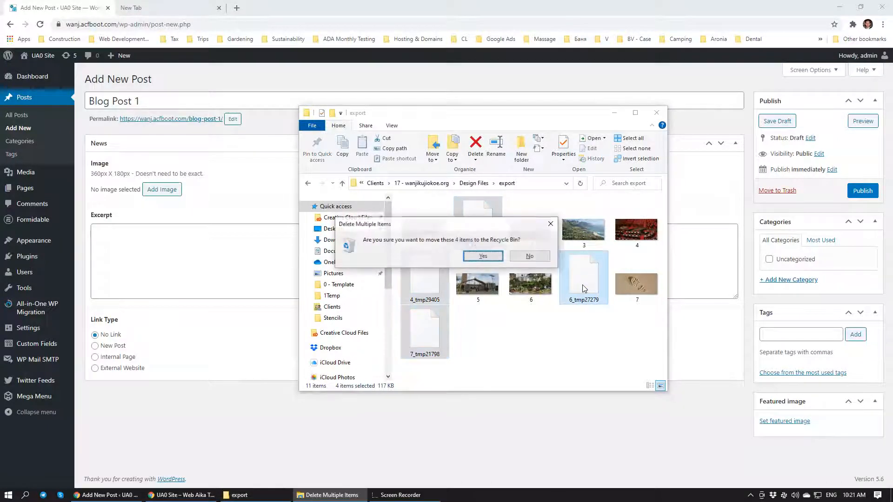
{"action": "key", "text": "Return"}
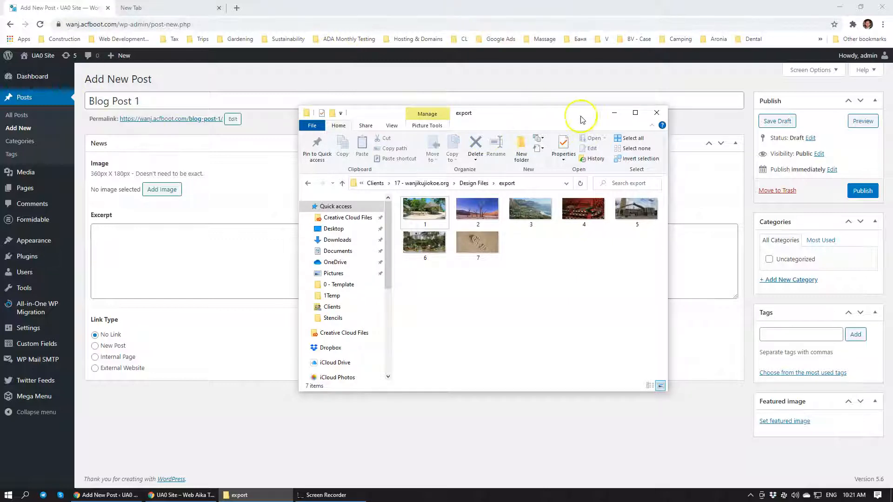
Upload all seven exported images from the export folder to the media library through the Blog Post 1 image selection
{"action": "left_click_drag", "start_coordinate": [534, 120], "coordinate": [735, 120]}
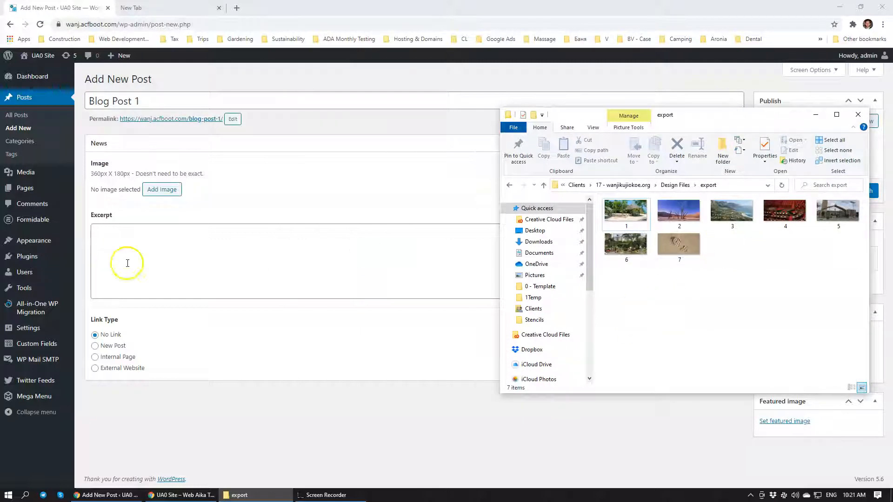
{"action": "left_click", "coordinate": [153, 197]}
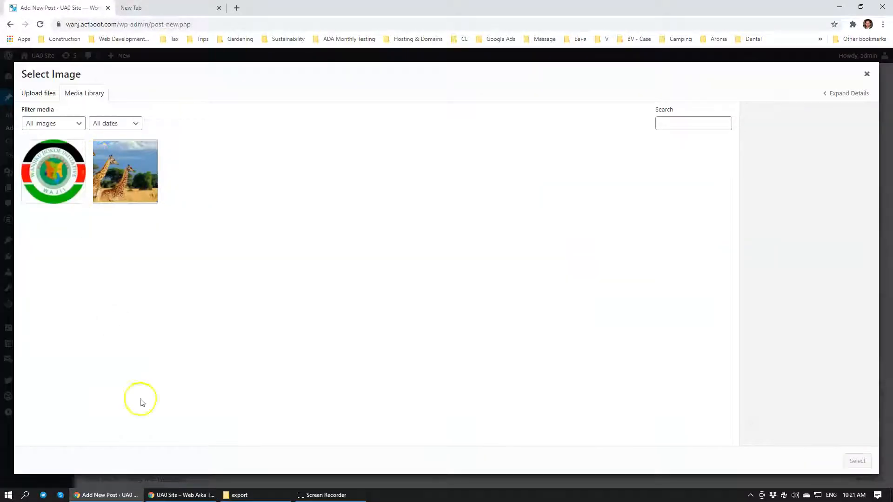
{"action": "left_click", "coordinate": [240, 494]}
{"action": "left_click_drag", "start_coordinate": [639, 299], "coordinate": [857, 192]}
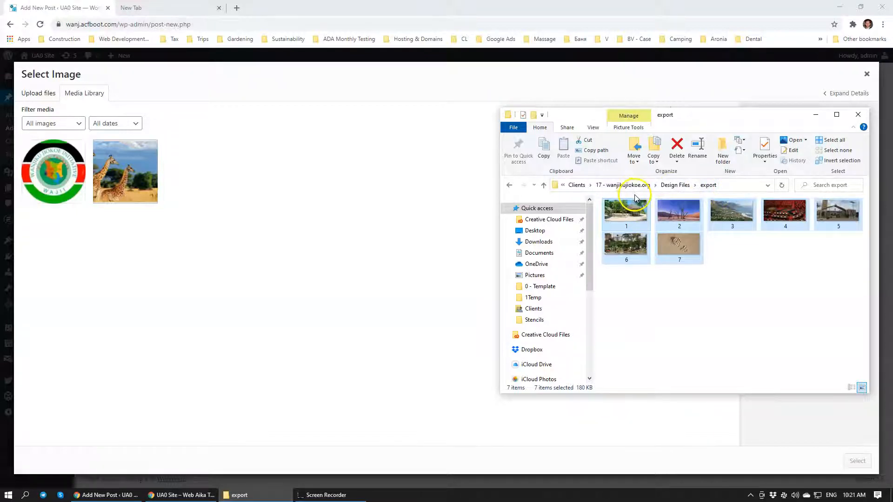
{"action": "left_click_drag", "start_coordinate": [644, 209], "coordinate": [241, 218]}
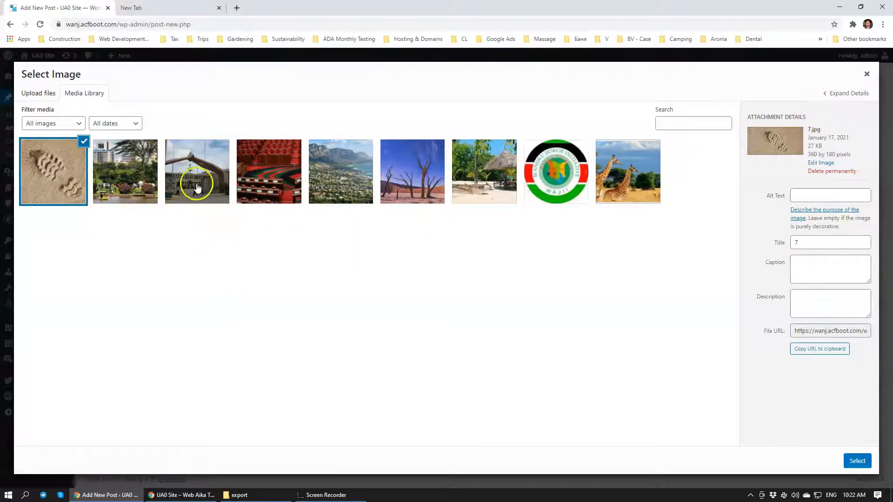
Set the city park image 6.jpg as the image of Blog Post 1
{"action": "left_click", "coordinate": [413, 166]}
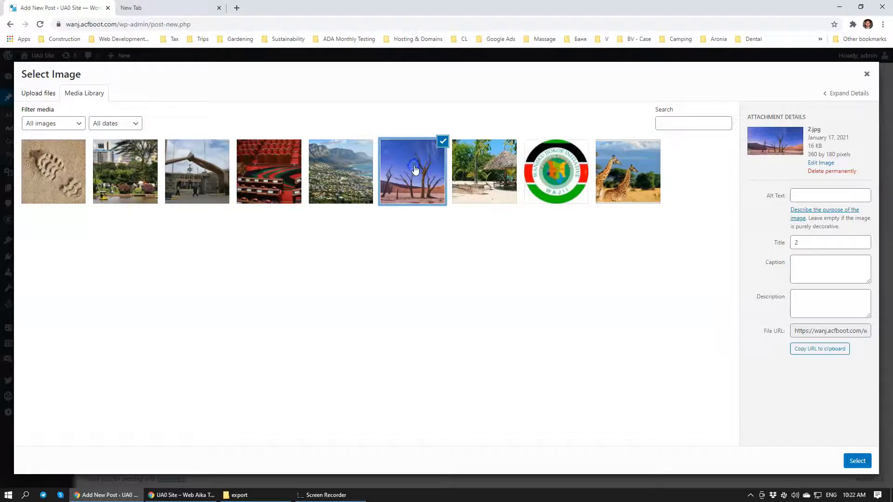
{"action": "left_click", "coordinate": [141, 169]}
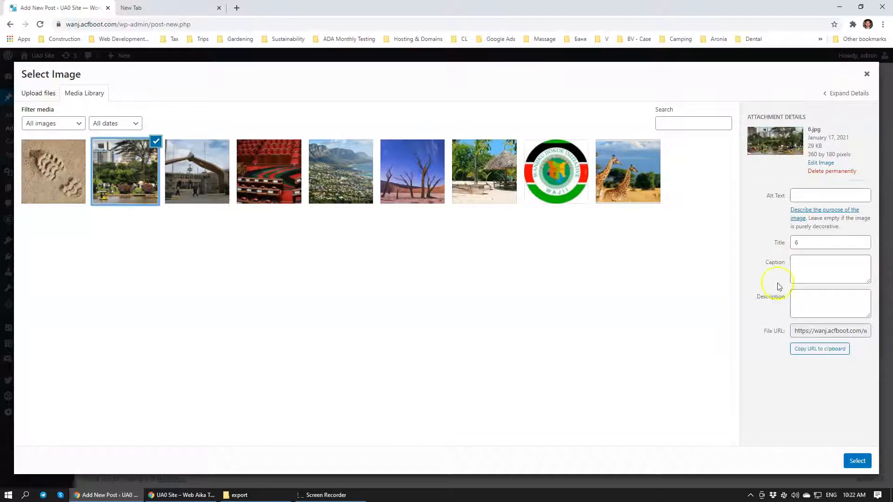
{"action": "left_click", "coordinate": [857, 461]}
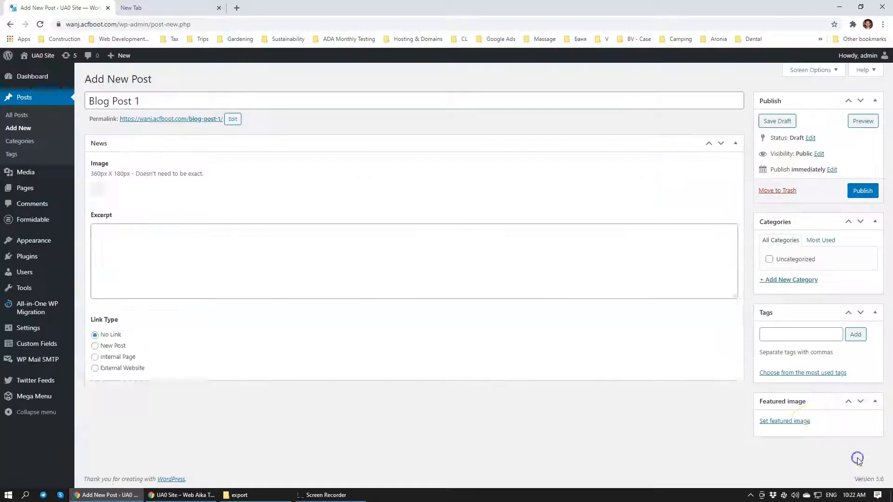
Search Google for "latin text generator" in the other browser tab and open the Professional lorem ipsum generator for typographers
{"action": "left_click", "coordinate": [200, 316]}
{"action": "key", "text": "ctrl+Tab"}
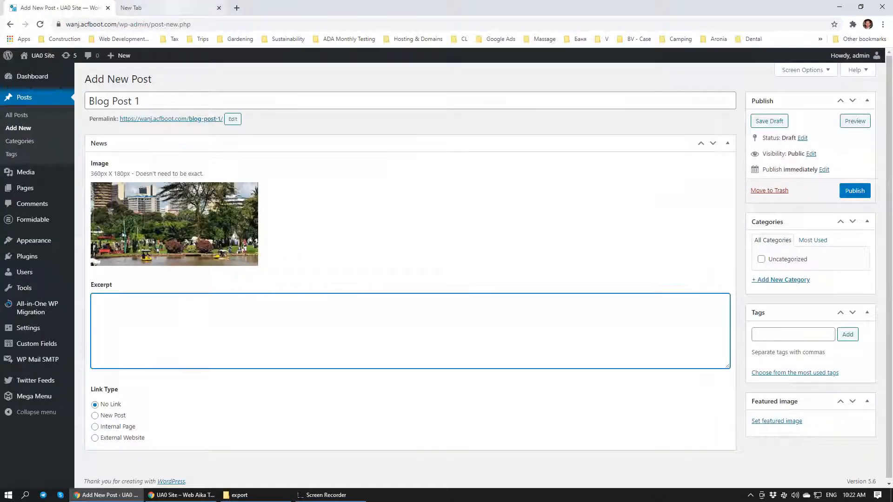
{"action": "type", "text": "w"}
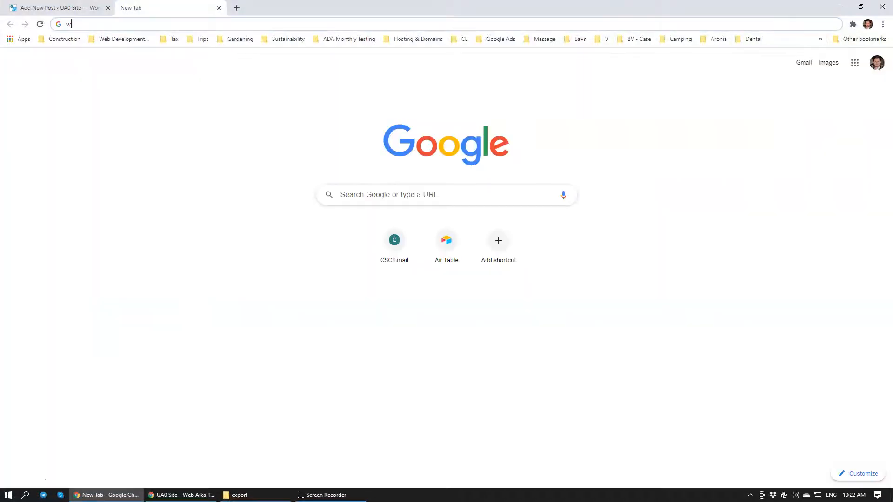
{"action": "left_click", "coordinate": [237, 8]}
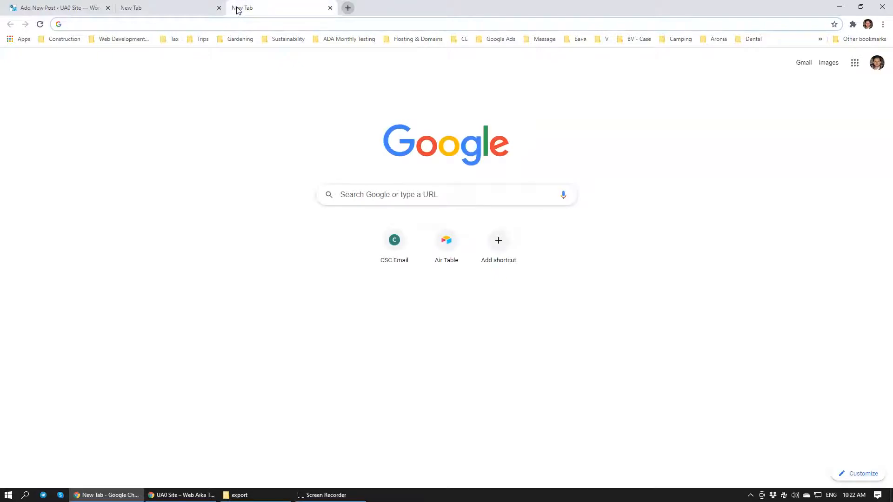
{"action": "left_click", "coordinate": [329, 8]}
{"action": "type", "text": "la"}
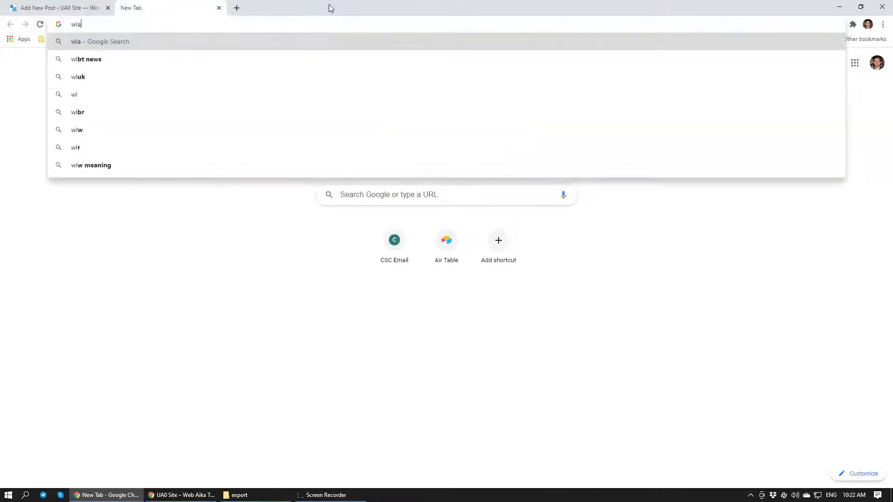
{"action": "type", "text": "tin text"}
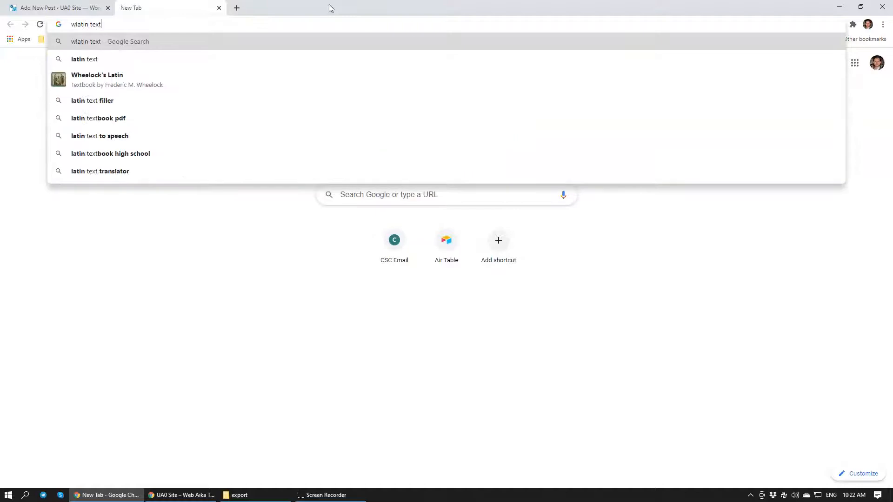
{"action": "type", "text": " gene"}
{"action": "key", "text": "Down"}
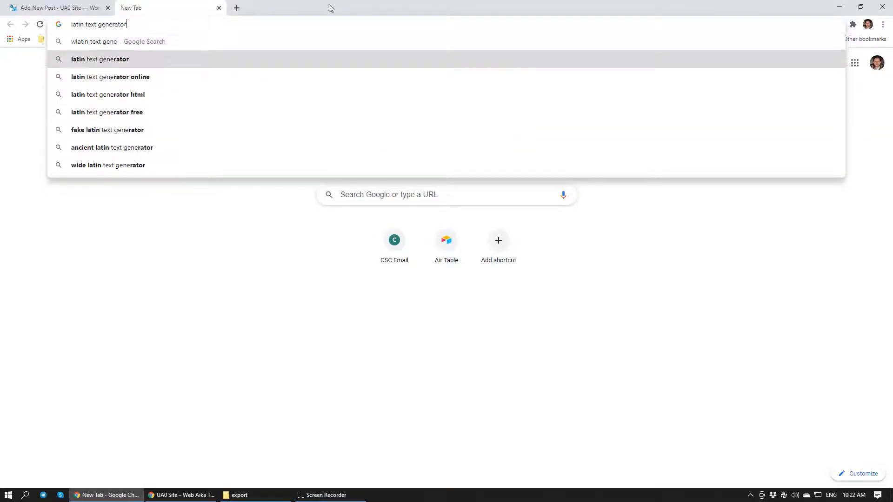
{"action": "key", "text": "Return"}
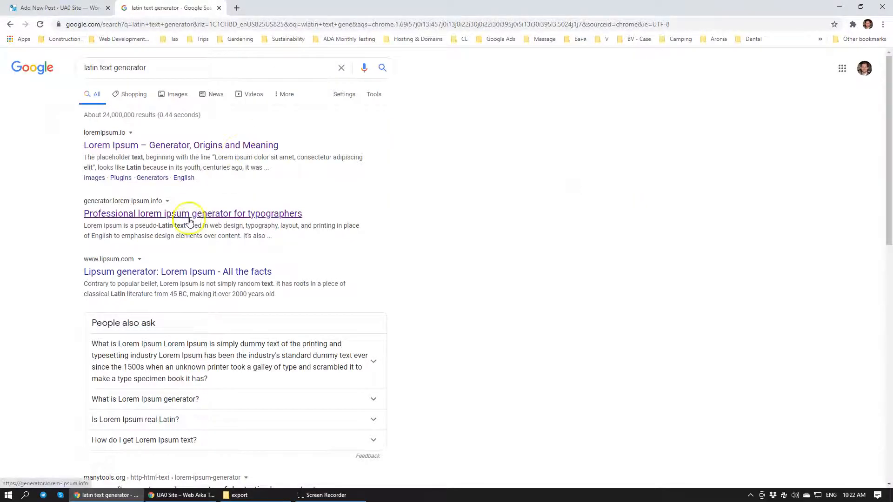
{"action": "left_click", "coordinate": [210, 217]}
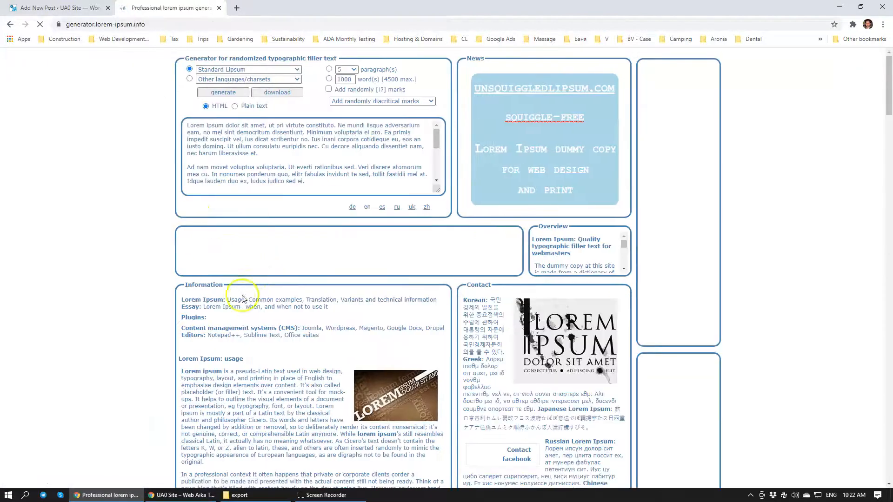
Copy the first generated lorem ipsum paragraph into the excerpt of Blog Post 1 and publish the post
{"action": "left_click_drag", "start_coordinate": [258, 153], "coordinate": [186, 124]}
{"action": "key", "text": "ctrl+c"}
{"action": "left_click", "coordinate": [93, 13]}
{"action": "left_click", "coordinate": [125, 313]}
{"action": "key", "text": "ctrl+v"}
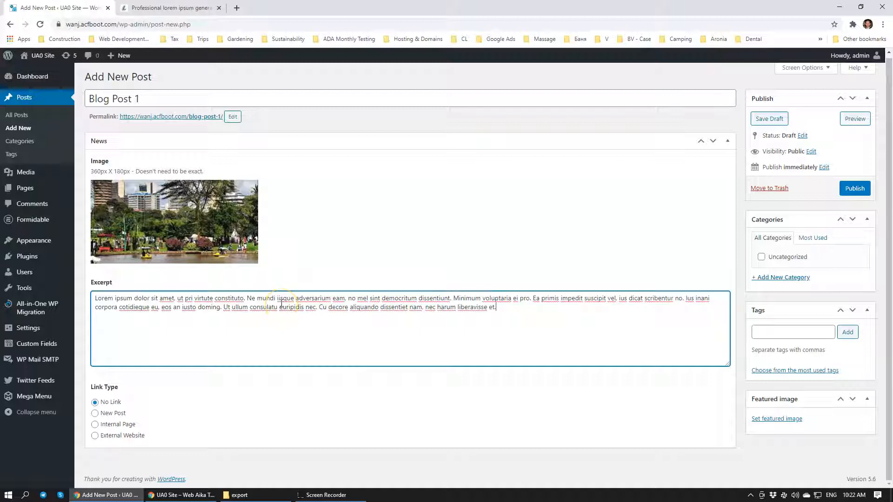
{"action": "left_click", "coordinate": [849, 189]}
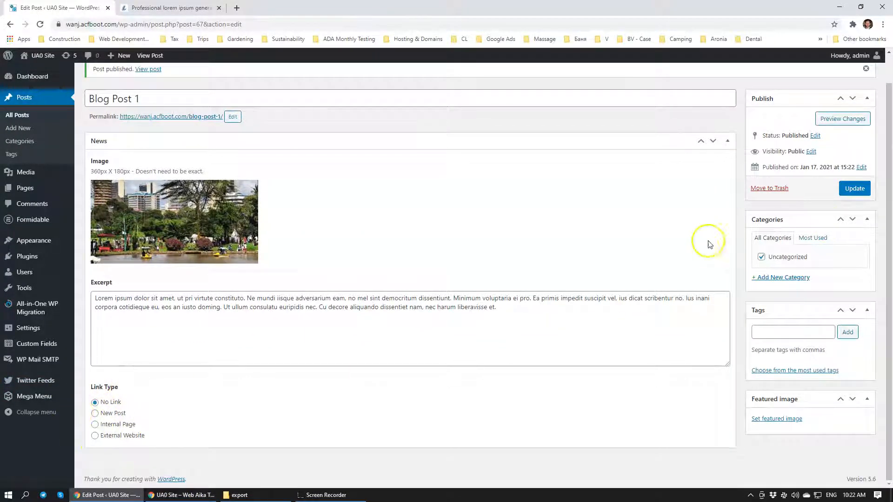
Switch to the Incognito window and check how Blog Post 1 appears under Latest news on the site's front page
{"action": "left_click", "coordinate": [182, 494]}
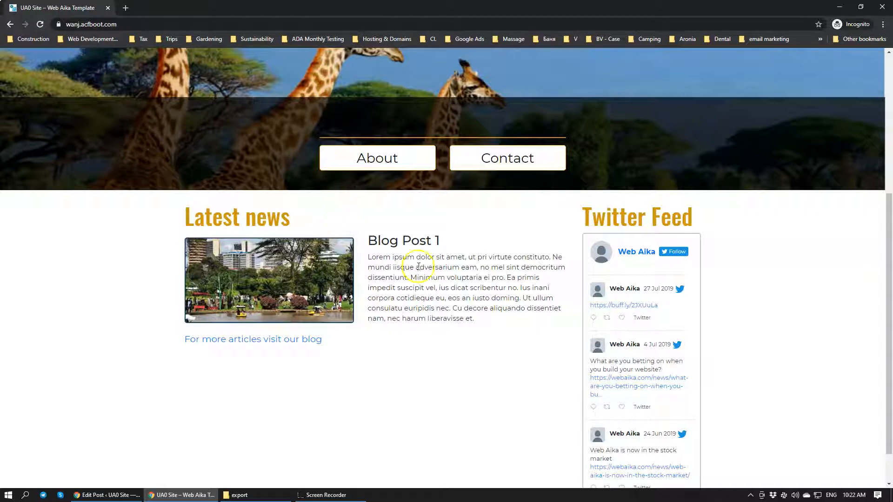
{"action": "scroll", "coordinate": [421, 285], "scroll_direction": "up", "scroll_amount": 3}
{"action": "scroll", "coordinate": [342, 313], "scroll_direction": "down", "scroll_amount": 3}
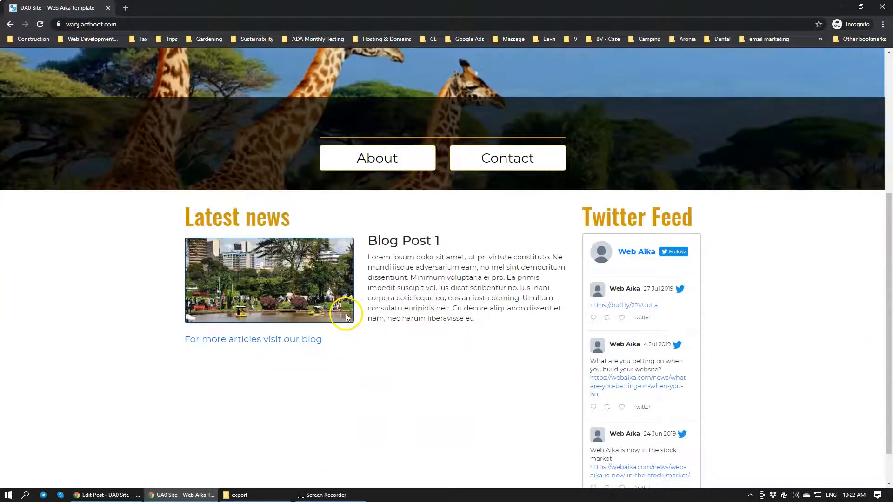
{"action": "scroll", "coordinate": [298, 286], "scroll_direction": "up", "scroll_amount": 2}
{"action": "scroll", "coordinate": [292, 295], "scroll_direction": "down", "scroll_amount": 2}
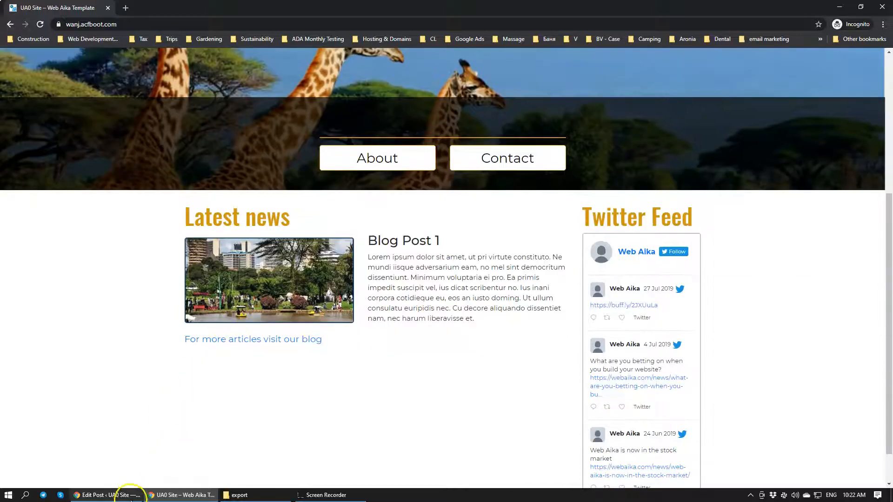
Return to the post editor, start a new post titled Blog Post 2 and paste the lorem ipsum paragraph as its excerpt
{"action": "left_click", "coordinate": [103, 496]}
{"action": "scroll", "coordinate": [232, 153], "scroll_direction": "up", "scroll_amount": 1}
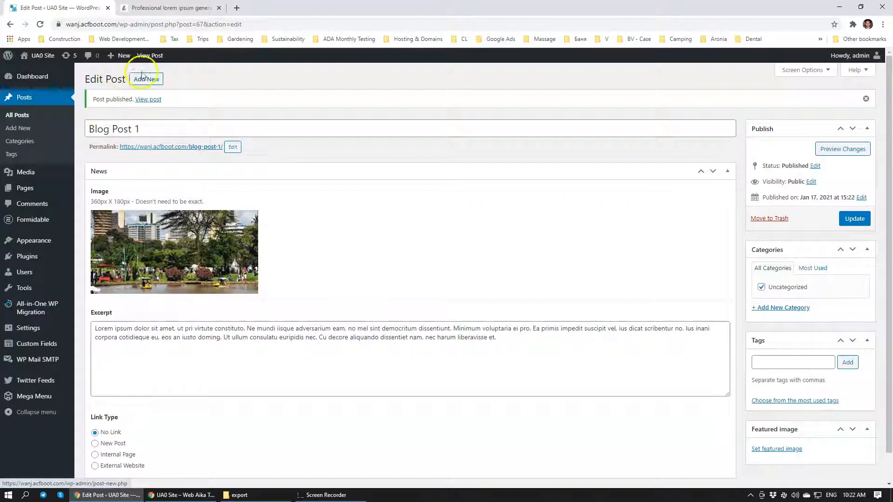
{"action": "left_click", "coordinate": [147, 99]}
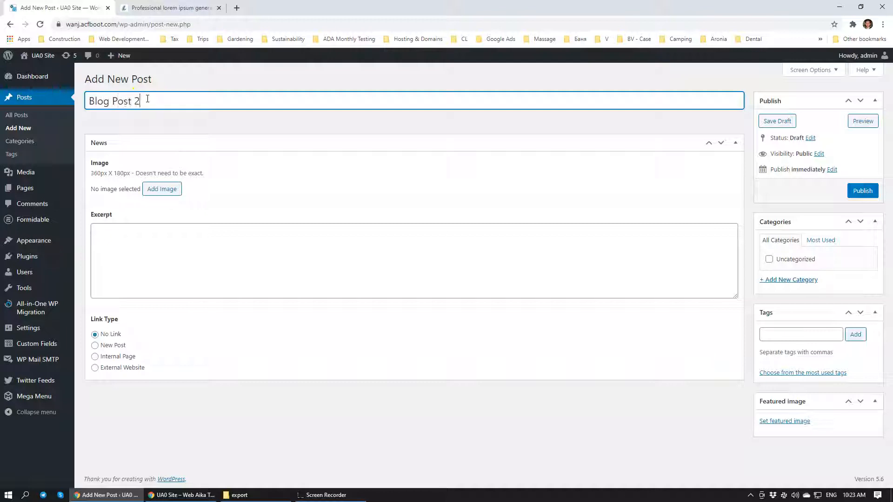
{"action": "left_click", "coordinate": [176, 261]}
{"action": "key", "text": "ctrl+v"}
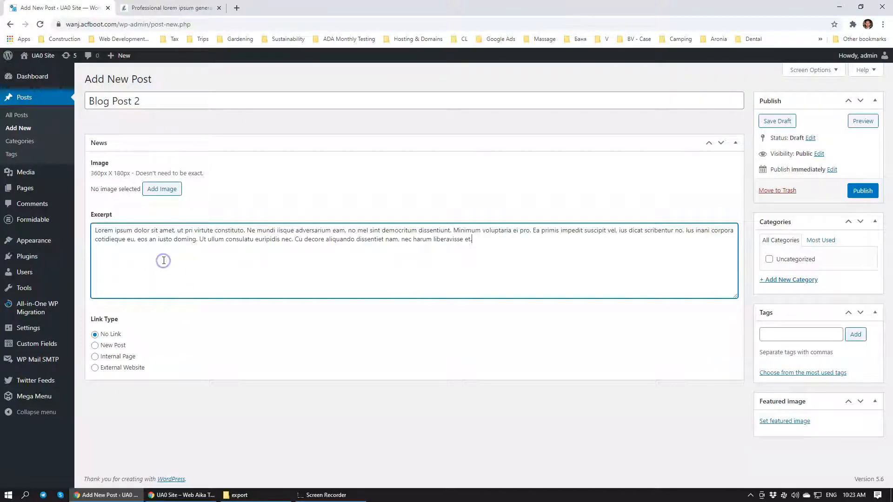
Set the city park image 6.jpg as the image of Blog Post 2 and publish the post
{"action": "left_click", "coordinate": [158, 194]}
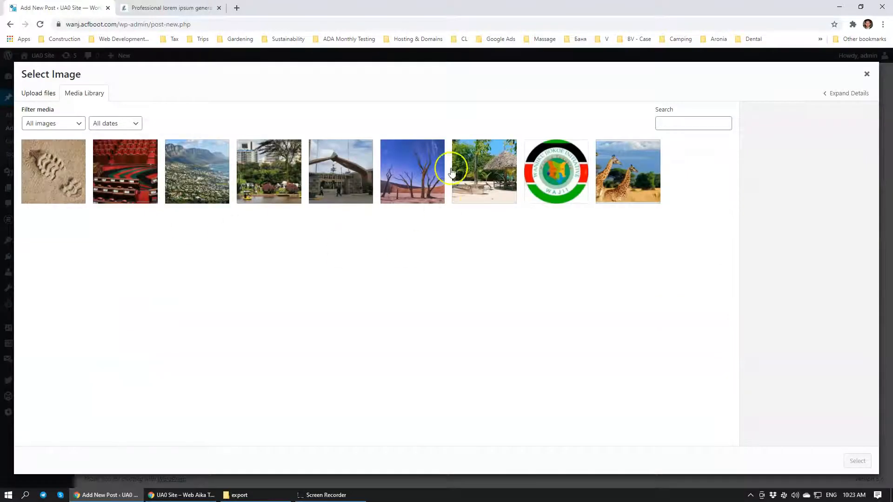
{"action": "left_click", "coordinate": [405, 168]}
{"action": "left_click", "coordinate": [511, 180]}
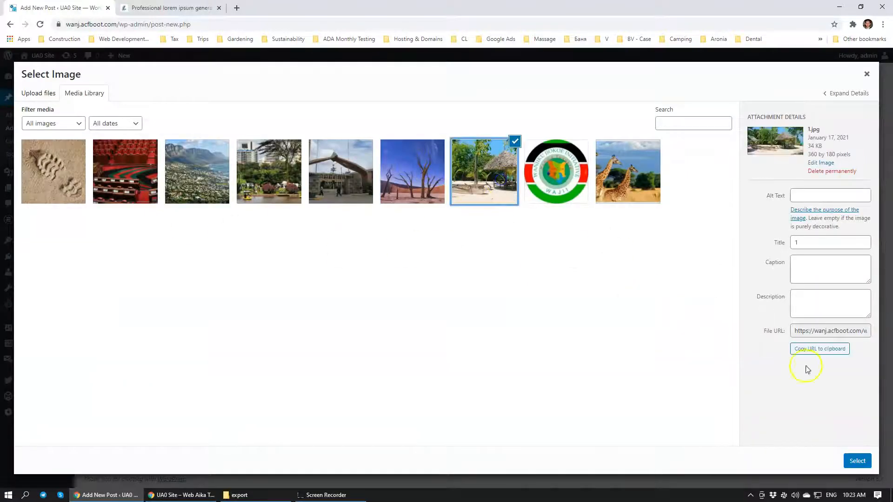
{"action": "left_click", "coordinate": [264, 177]}
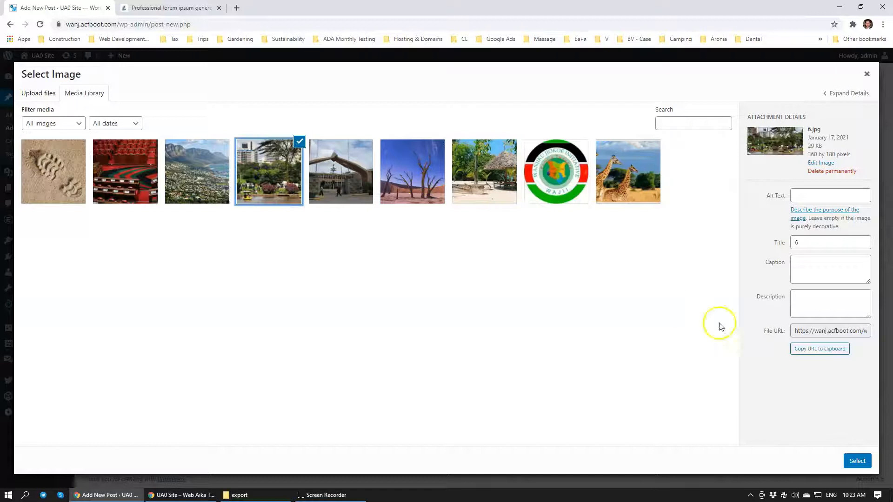
{"action": "left_click", "coordinate": [857, 461]}
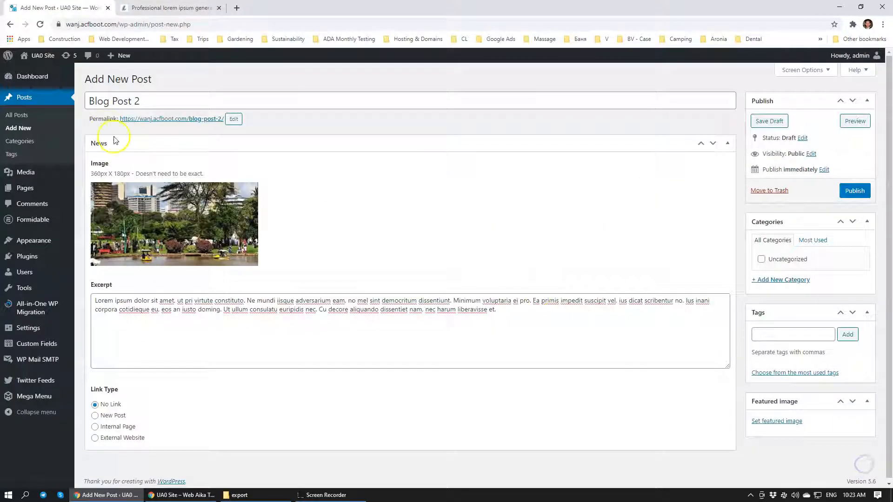
{"action": "left_click", "coordinate": [850, 195]}
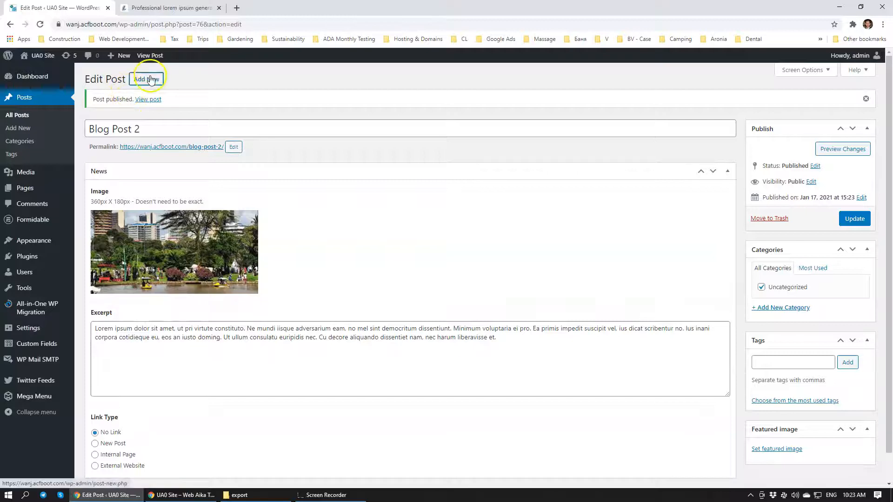
Start a new post titled Blog Post 3 and set its image to the desert trees picture 2.jpg
{"action": "left_click", "coordinate": [151, 80]}
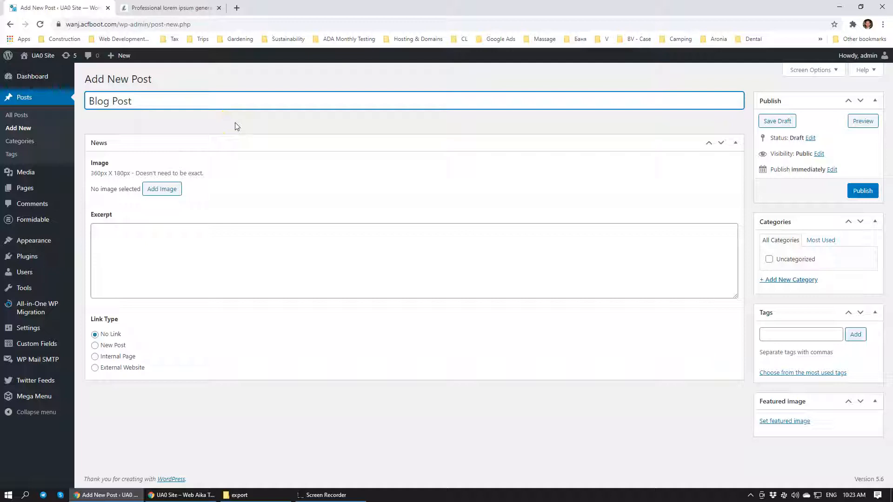
{"action": "left_click", "coordinate": [173, 188]}
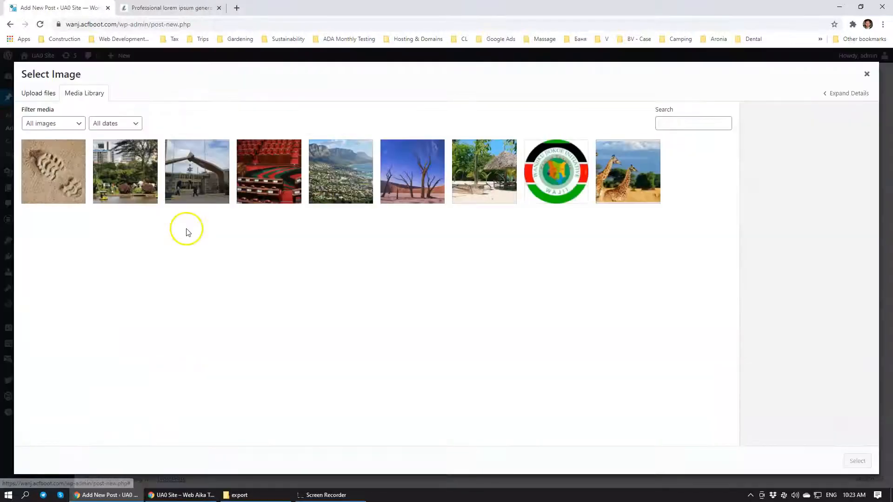
{"action": "left_click", "coordinate": [392, 169]}
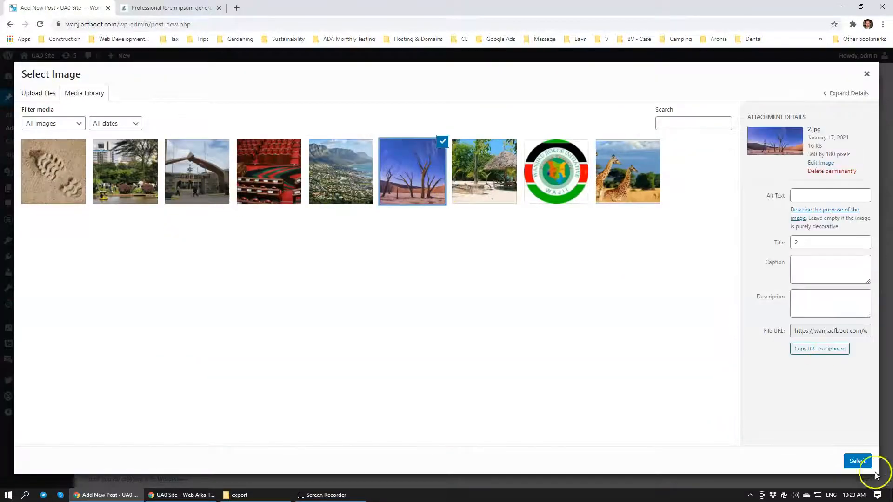
{"action": "left_click", "coordinate": [860, 461]}
Paste the lorem ipsum paragraph as the excerpt of Blog Post 3 and publish the post
{"action": "left_click", "coordinate": [295, 301]}
{"action": "key", "text": "ctrl+v"}
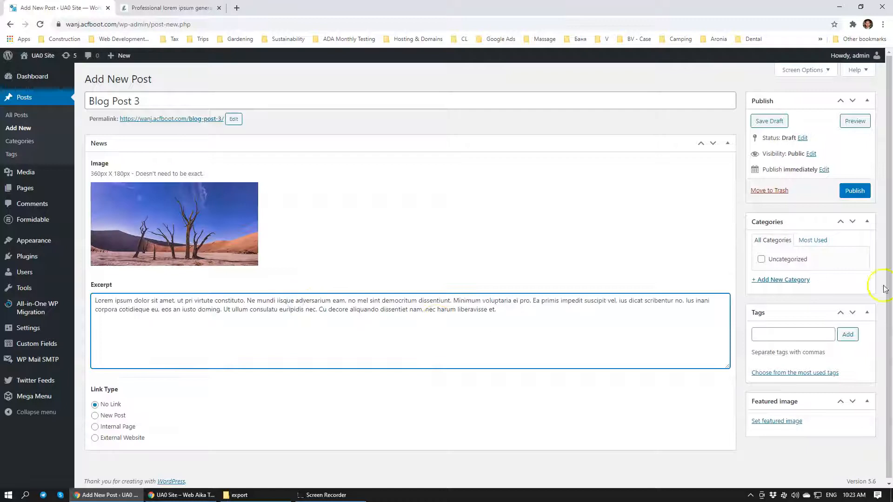
{"action": "left_click", "coordinate": [852, 192]}
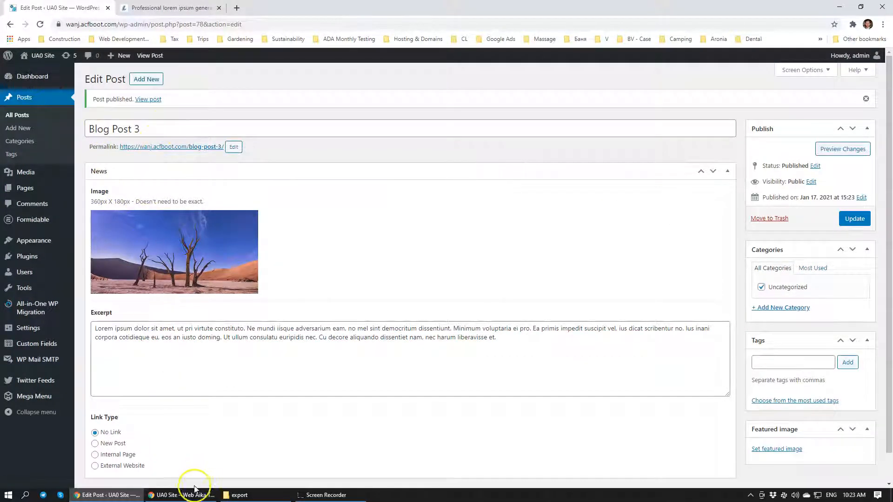
Compare the Latest news section on the site's front page with the fields in the Blog Post 3 editor
{"action": "left_click", "coordinate": [181, 496]}
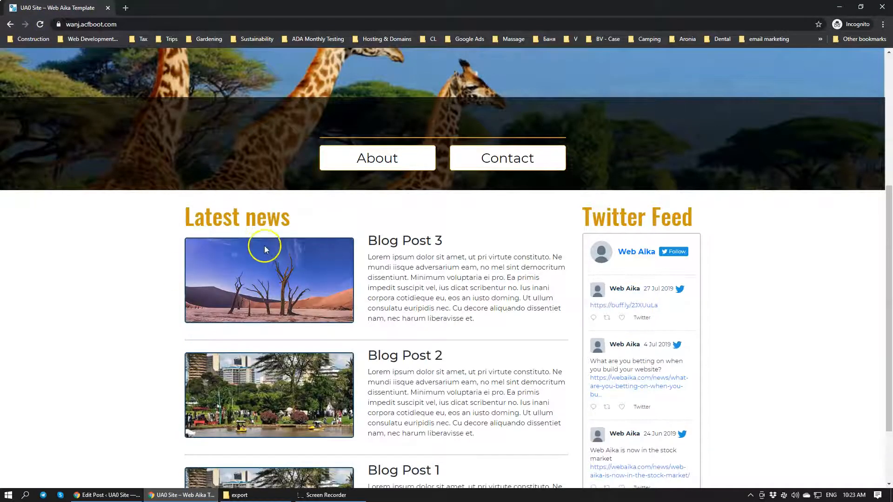
{"action": "scroll", "coordinate": [422, 240], "scroll_direction": "down", "scroll_amount": 2}
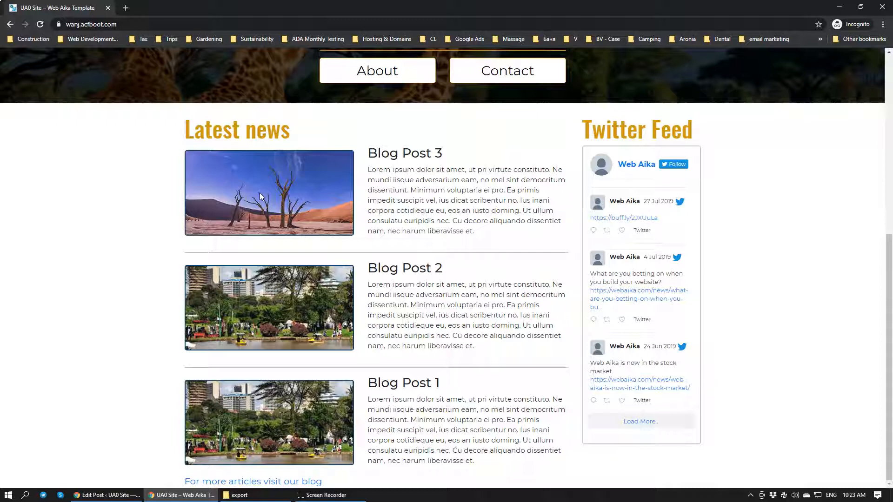
{"action": "left_click", "coordinate": [97, 495]}
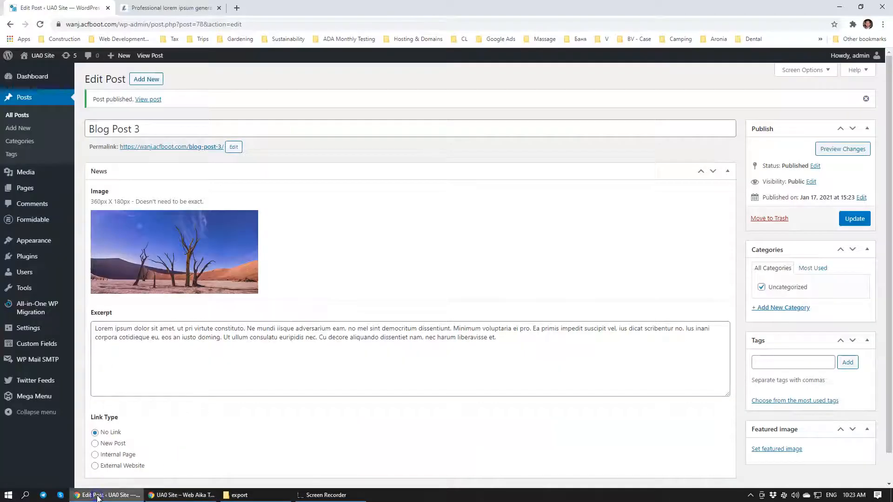
{"action": "scroll", "coordinate": [396, 255], "scroll_direction": "down", "scroll_amount": 1}
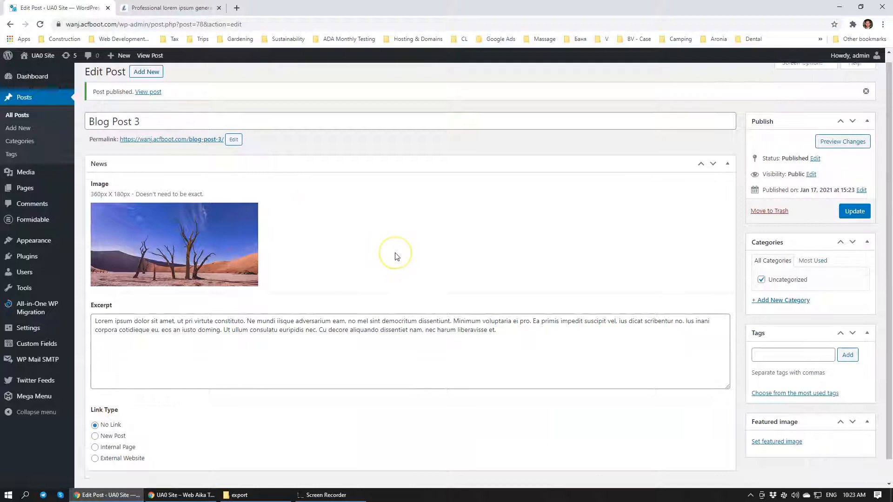
{"action": "scroll", "coordinate": [396, 255], "scroll_direction": "down", "scroll_amount": 1}
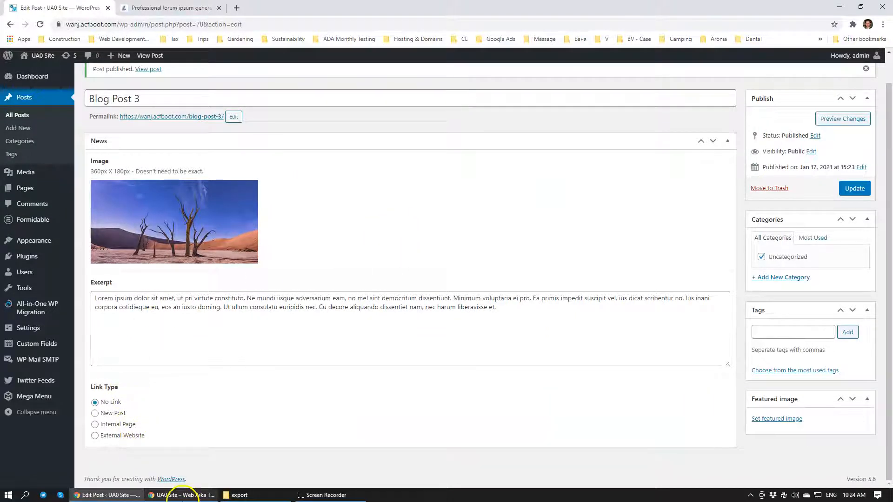
{"action": "left_click", "coordinate": [181, 496]}
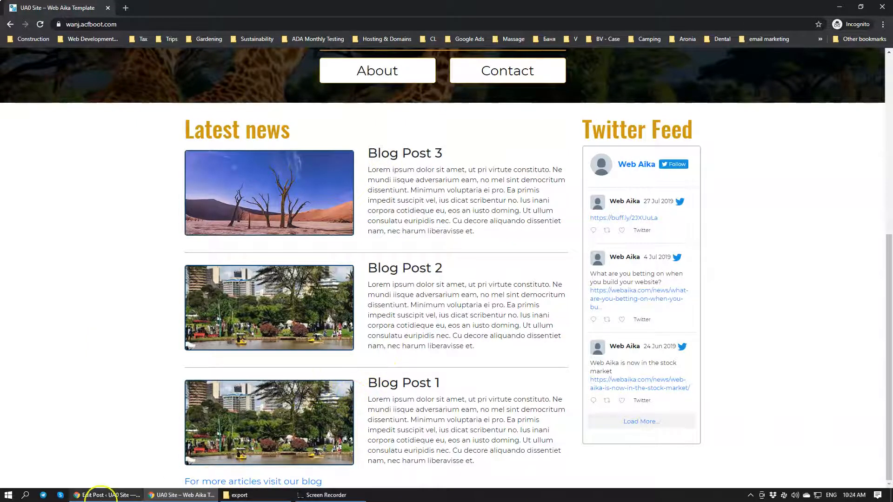
Return to the Blog Post 3 editor and set its link type to New Post
{"action": "left_click", "coordinate": [100, 495]}
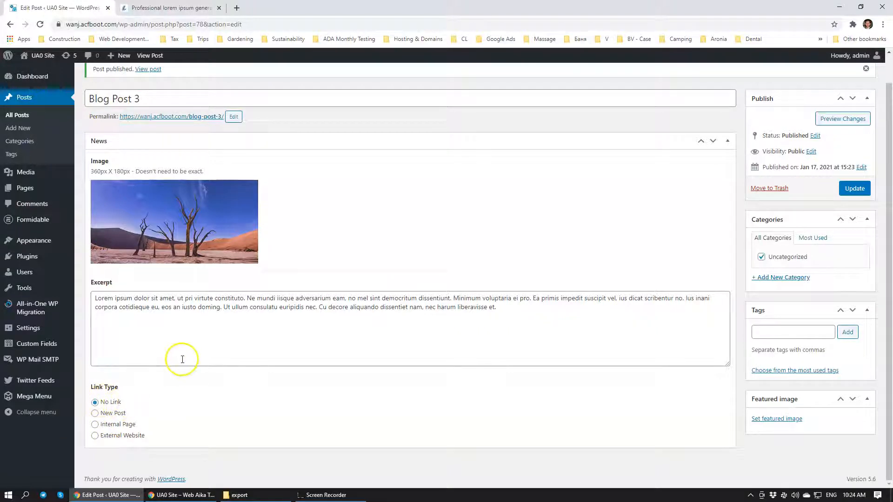
{"action": "left_click", "coordinate": [95, 414]}
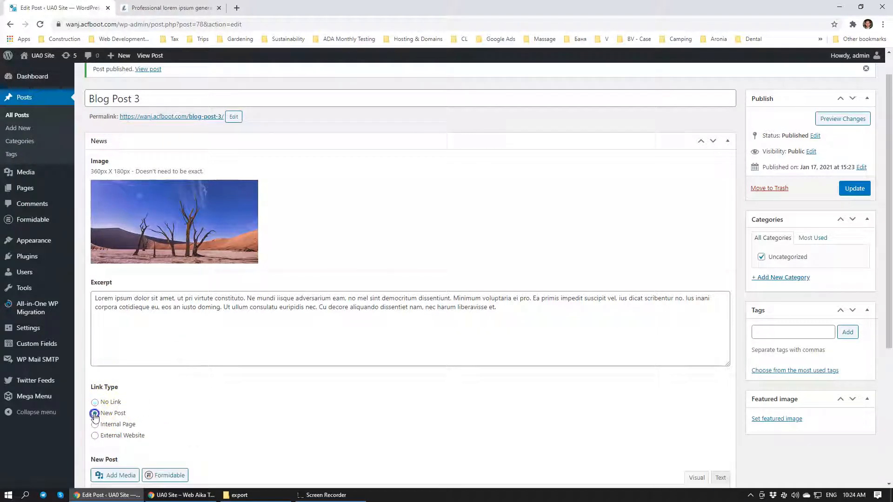
{"action": "scroll", "coordinate": [150, 409], "scroll_direction": "down", "scroll_amount": 5}
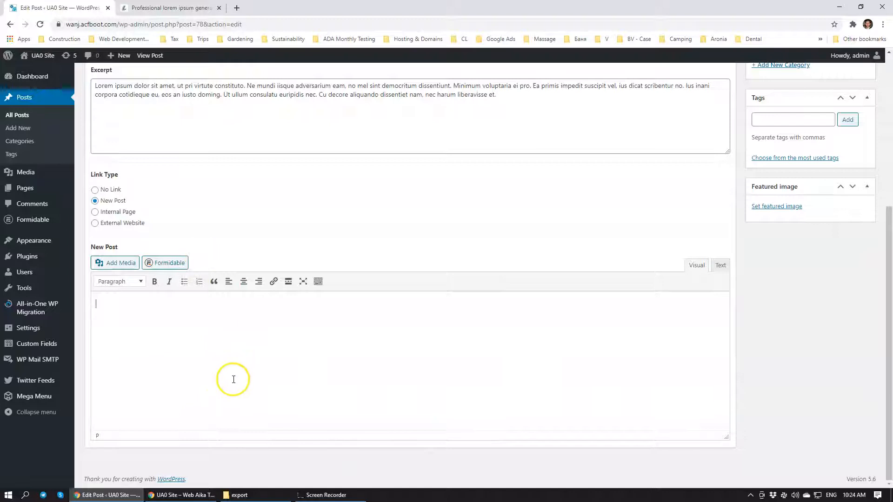
Fill the New Post content with several pasted lorem ipsum paragraphs separated by paragraph breaks
{"action": "type", "text": "Lorem ipsum dolor sit amet, ut pri virtute constituto. Ne mundi iisque adversarium eam, no mel sint democritum dissentiunt. Minimum voluptaria ei pro. Ea primis impedit suscipit vel, ius dicat scribentur no. Ius inani corpora cotidieque eu, eos an iusto doming. Ut ullum consulatu euripidis nec. Cu decore aliquando dissentiet nam, nec harum liberavisse et."}
{"action": "type", "text": "Lorem ipsum dolor sit amet, ut pri virtute constituto. Ne mundi iisque adversarium eam, no mel sint democritum dissentiunt. Minimum voluptaria ei pro. Ea primis impedit suscipit vel, ius dicat scribentur no. Ius inani corpora cotidieque eu, eos an iusto doming. Ut ullum consulatu euripidis nec. Cu decore aliquando dissentiet nam, nec harum liberavisse et."}
{"action": "key", "text": "Return"}
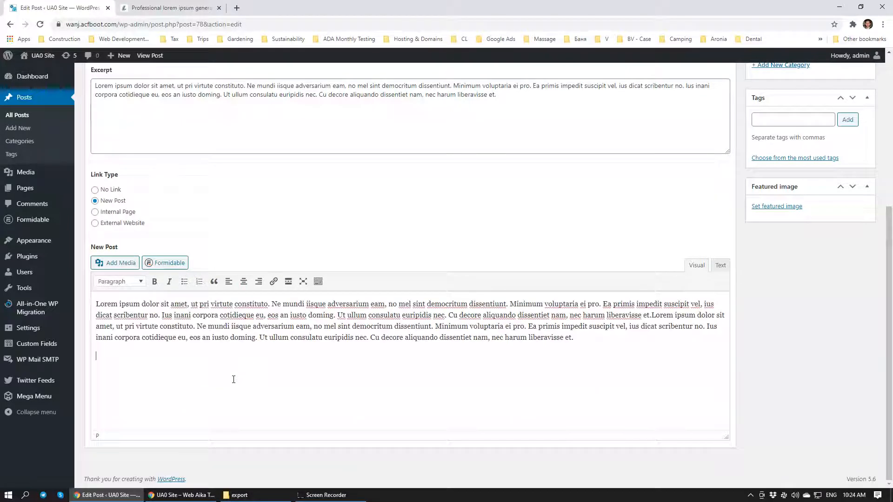
{"action": "type", "text": "Lorem ipsum dolor sit amet, ut pri virtute constituto. Ne mundi iisque adversarium eam, no mel sint democritum dissentiunt. Minimum voluptaria ei pro. Ea primis impedit suscipit vel, ius dicat scribentur no. Ius inani corpora cotidieque eu, eos an iusto doming. Ut ullum consulatu euripidis nec. Cu decore aliquando dissentiet nam, nec harum liberavisse et."}
{"action": "key", "text": "Return"}
{"action": "type", "text": "Lorem ipsum dolor sit amet, ut pri virtute constituto. Ne mundi iisque adversarium eam, no mel sint democritum dissentiunt. Minimum voluptaria ei pro. Ea primis impedit suscipit vel, ius dicat scribentur no. Ius inani corpora cotidieque eu, eos an iusto doming. Ut ullum consulatu euripidis nec. Cu decore aliquando dissentiet nam, nec harum liberavisse et."}
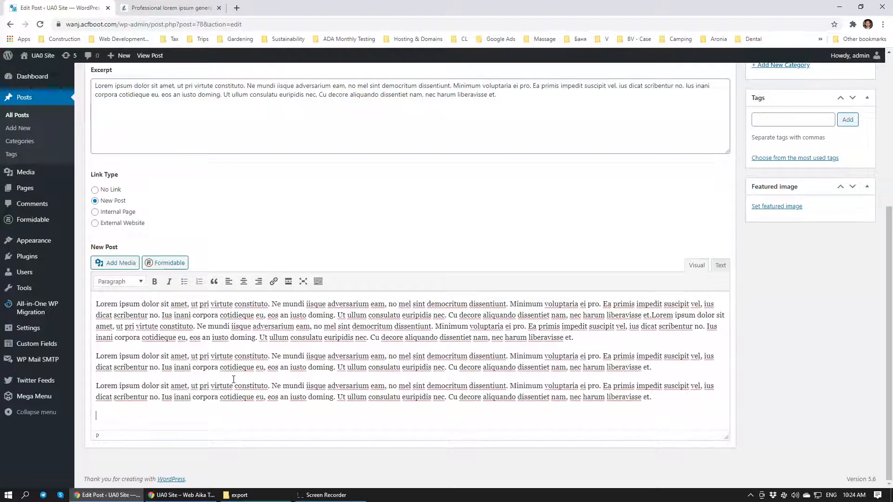
{"action": "key", "text": "Return"}
{"action": "key", "text": "Return"}
{"action": "type", "text": "Lorem ipsum dolor sit amet, ut pri virtute constituto. Ne mundi iisque adversarium eam, no mel sint democritum dissentiunt. Minimum voluptaria ei pro. Ea primis impedit suscipit vel, ius dicat scribentur no. Ius inani corpora cotidieque eu, eos an iusto doming. Ut ullum consulatu euripidis nec. Cu decore aliquando dissentiet nam, nec harum liberavisse et."}
{"action": "type", "text": "Lorem ipsum dolor sit amet, ut pri virtute constituto. Ne mundi iisque adversarium eam, no mel sint democritum dissentiunt. Minimum voluptaria ei pro. Ea primis impedit suscipit vel, ius dicat scribentur no. Ius inani corpora cotidieque eu, eos an iusto doming. Ut ullum consulatu euripidis nec. Cu decore aliquando dissentiet nam, nec harum liberavisse et."}
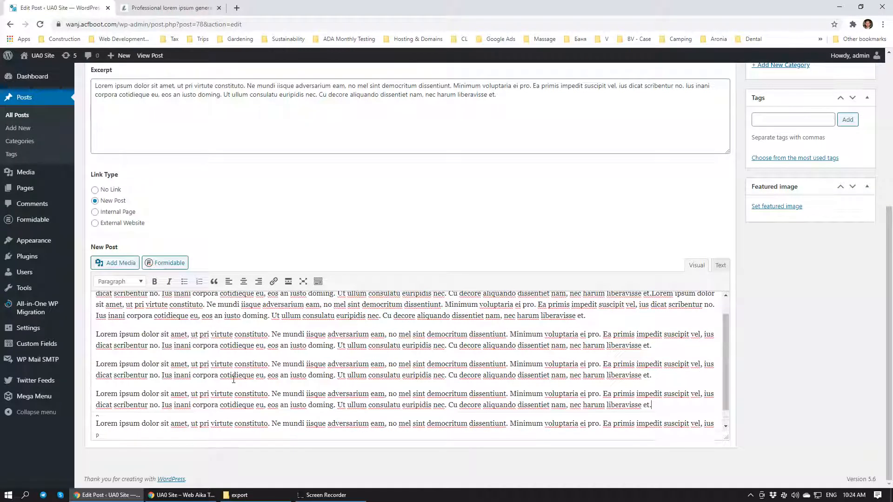
{"action": "scroll", "coordinate": [143, 354], "scroll_direction": "up", "scroll_amount": 1}
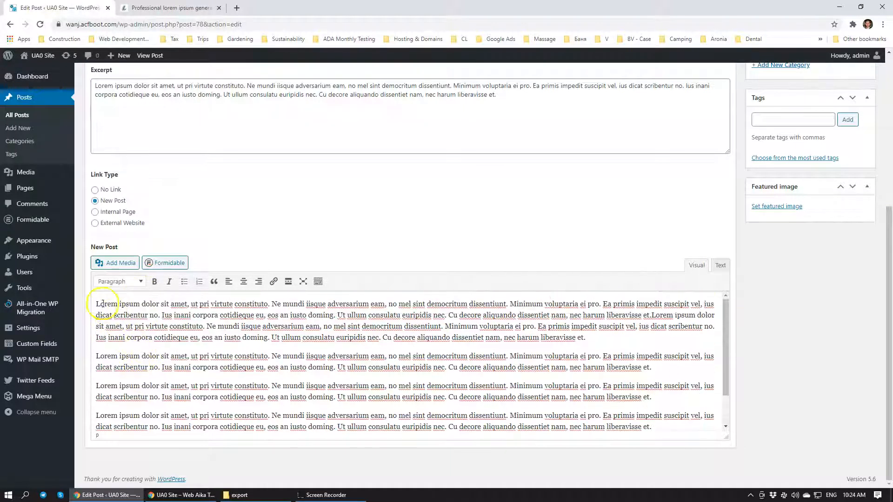
Open the media picker for the post content, and in a new browser tab search for free stock photos and open Unsplash
{"action": "left_click", "coordinate": [124, 263]}
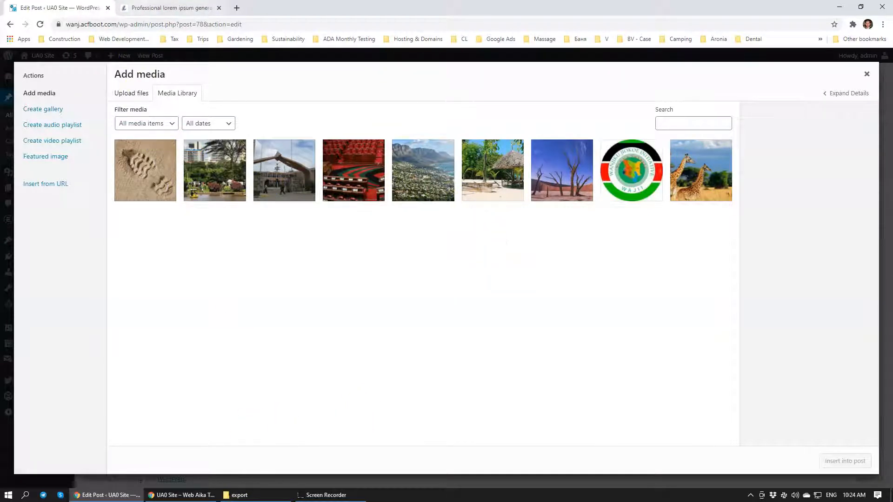
{"action": "left_click", "coordinate": [236, 8]}
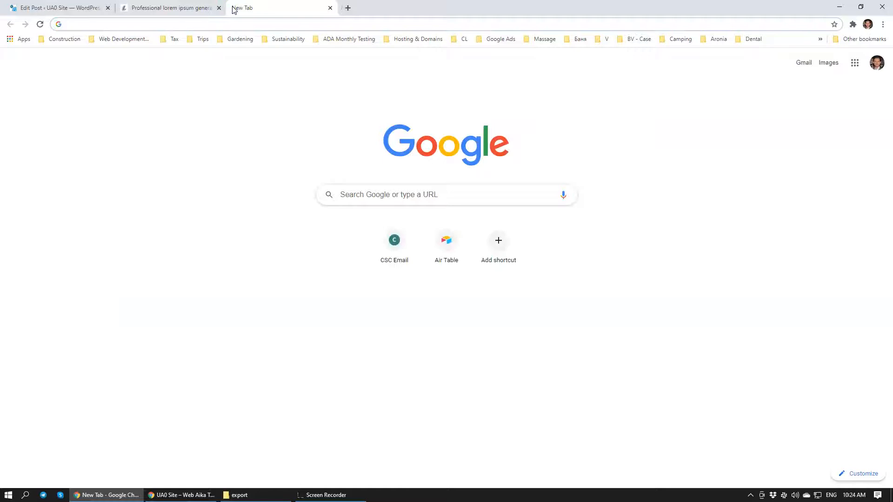
{"action": "type", "text": "free stock"}
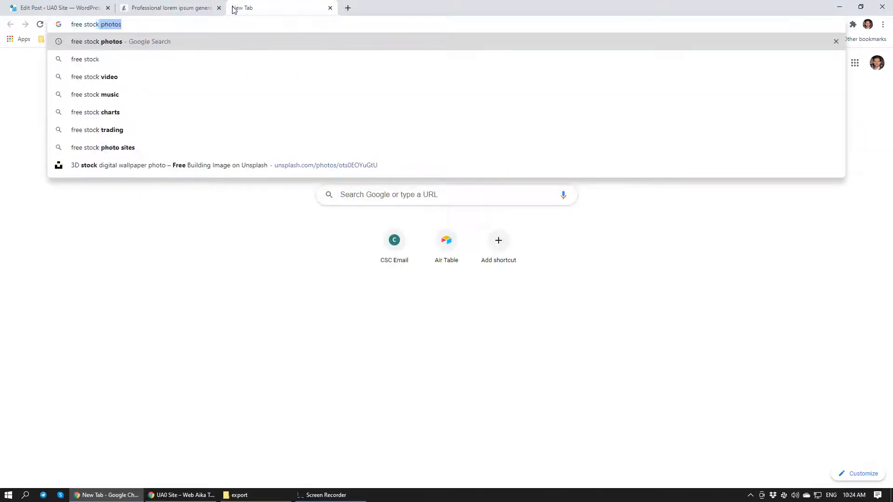
{"action": "key", "text": "Return"}
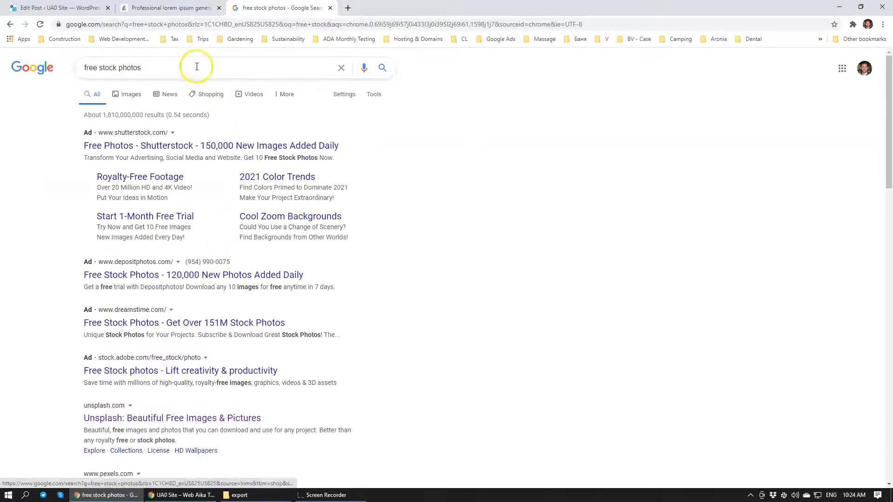
{"action": "scroll", "coordinate": [384, 267], "scroll_direction": "down", "scroll_amount": 1}
{"action": "scroll", "coordinate": [384, 266], "scroll_direction": "down", "scroll_amount": 4}
{"action": "left_click", "coordinate": [186, 185]}
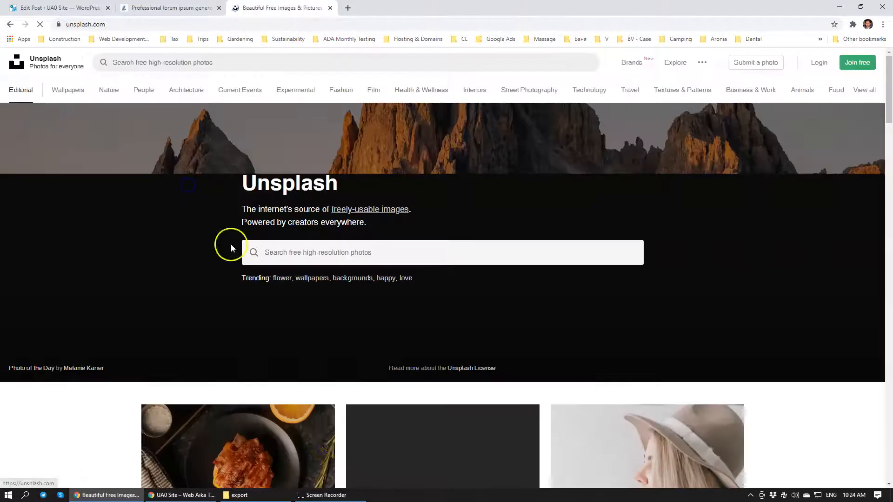
Search Unsplash for mountain photos
{"action": "scroll", "coordinate": [358, 260], "scroll_direction": "down", "scroll_amount": 15}
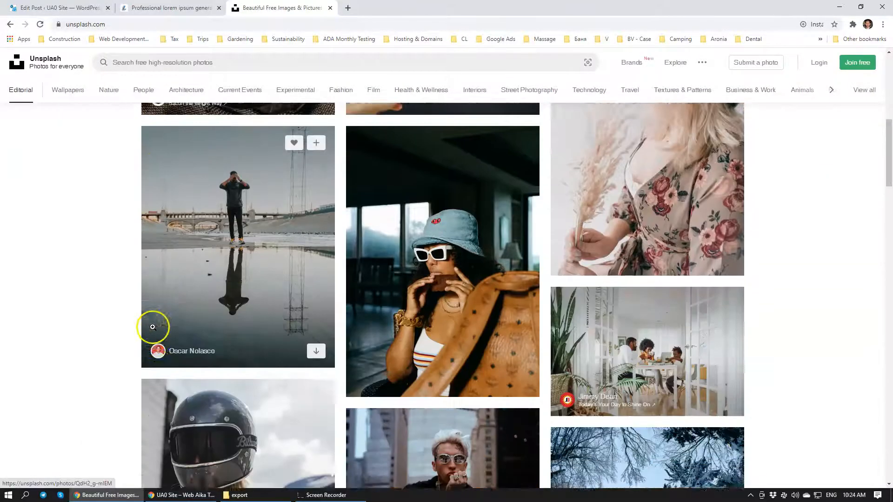
{"action": "scroll", "coordinate": [156, 327], "scroll_direction": "down", "scroll_amount": 4}
{"action": "scroll", "coordinate": [155, 279], "scroll_direction": "up", "scroll_amount": 19}
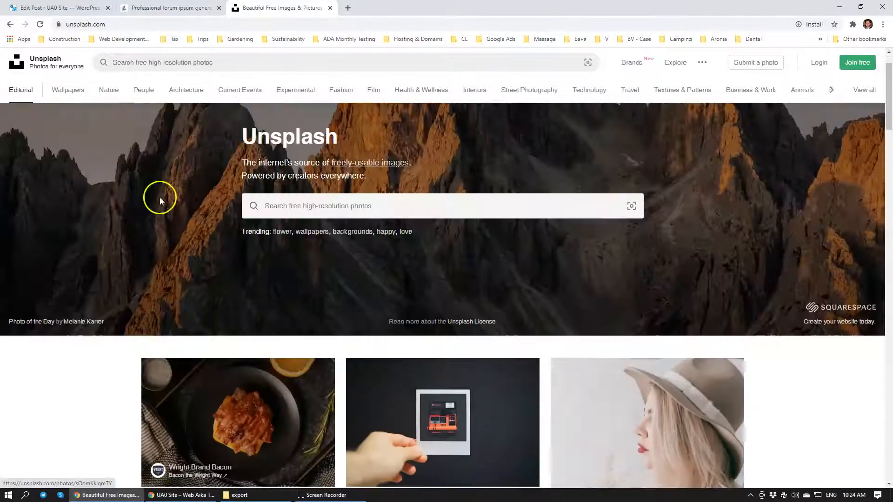
{"action": "left_click", "coordinate": [254, 64]}
{"action": "type", "text": "afr"}
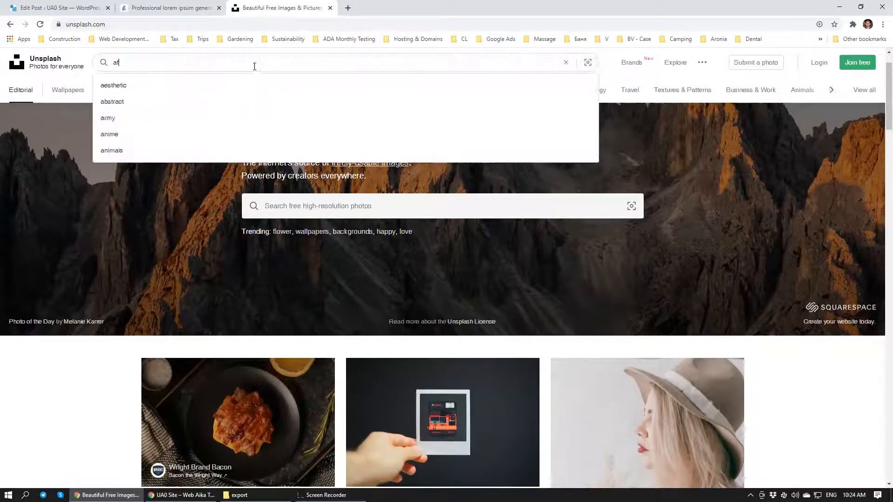
{"action": "key", "text": "BackSpace"}
{"action": "key", "text": "BackSpace"}
{"action": "key", "text": "BackSpace"}
{"action": "type", "text": "mountai"}
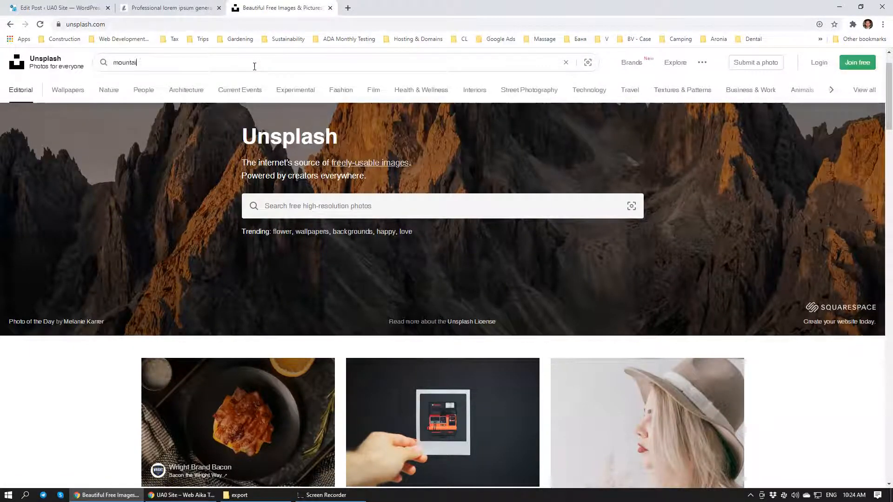
{"action": "type", "text": "n"}
{"action": "key", "text": "Return"}
Open the photo of a man standing in front of a snowy mountain under a blue evening sky
{"action": "scroll", "coordinate": [226, 293], "scroll_direction": "down", "scroll_amount": 3}
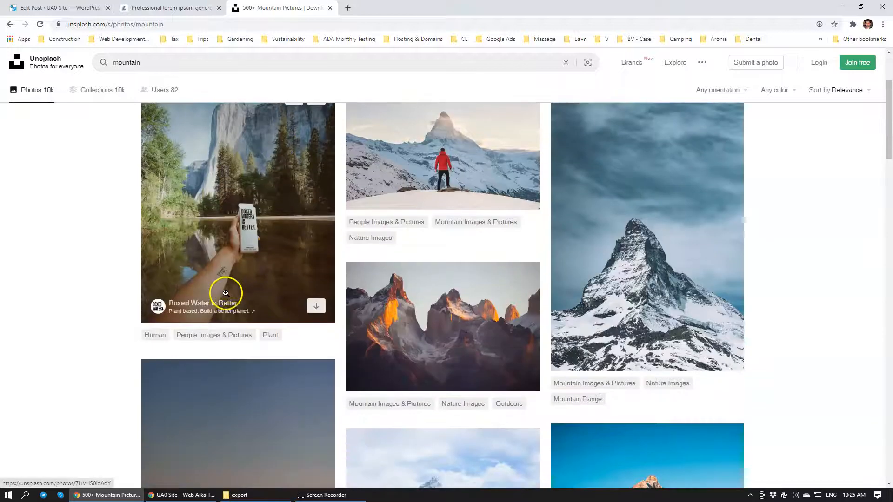
{"action": "scroll", "coordinate": [246, 289], "scroll_direction": "down", "scroll_amount": 4}
{"action": "scroll", "coordinate": [253, 291], "scroll_direction": "down", "scroll_amount": 7}
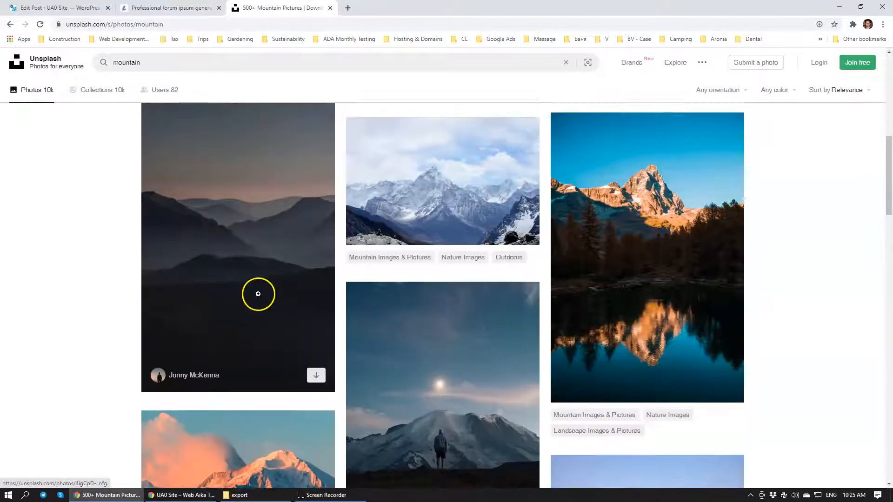
{"action": "scroll", "coordinate": [498, 228], "scroll_direction": "up", "scroll_amount": 1}
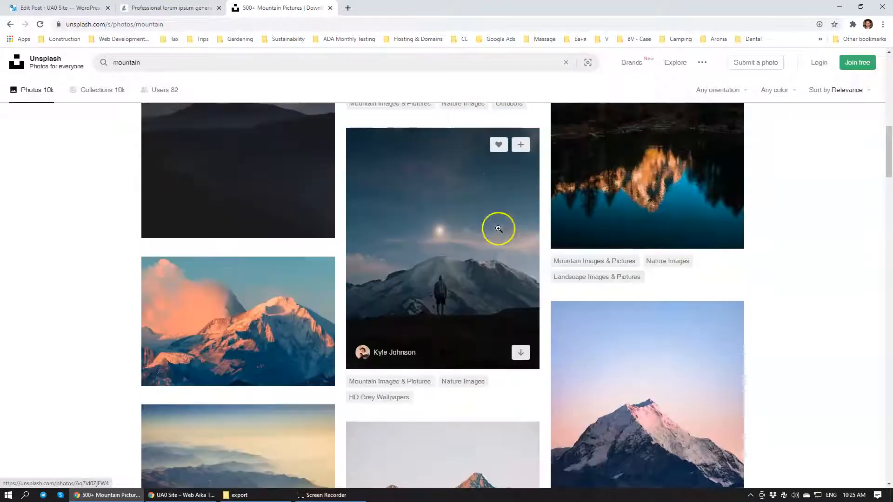
{"action": "left_click", "coordinate": [479, 282]}
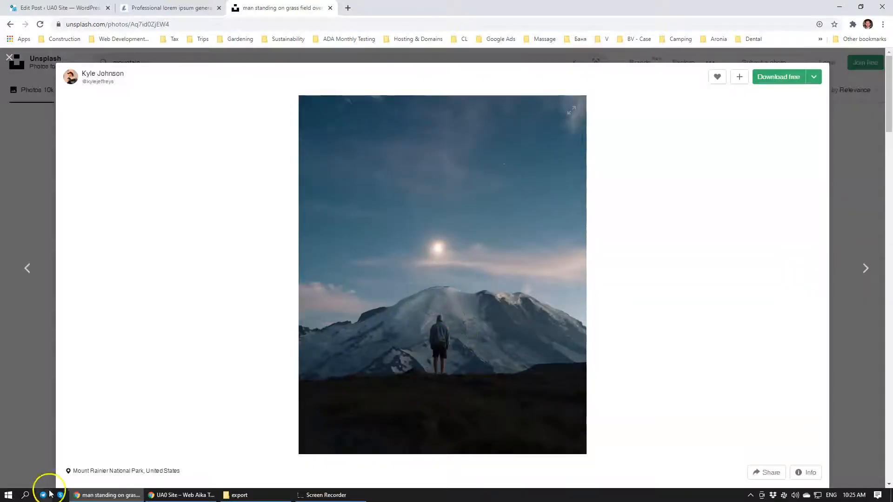
Open Snipping Tool and capture the lower part of the photo with the man, the mountain and the sun across its full width
{"action": "left_click", "coordinate": [9, 494]}
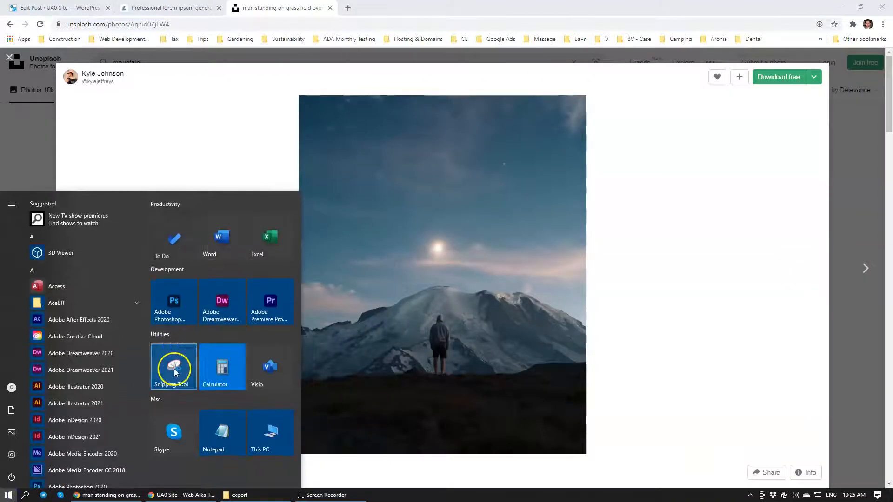
{"action": "left_click", "coordinate": [174, 369]}
{"action": "left_click", "coordinate": [263, 85]}
{"action": "left_click_drag", "start_coordinate": [299, 191], "coordinate": [587, 425]}
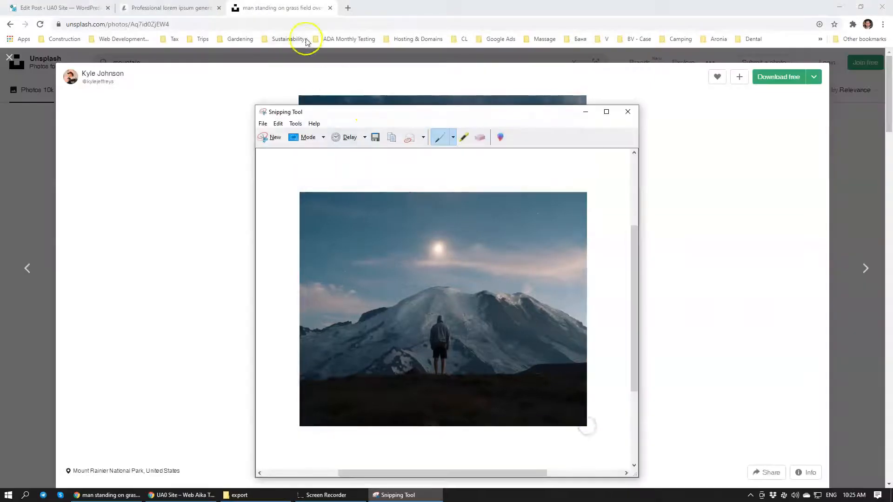
Save the snip as the JPEG file blog_image in the Design Files folder
{"action": "left_click", "coordinate": [376, 139]}
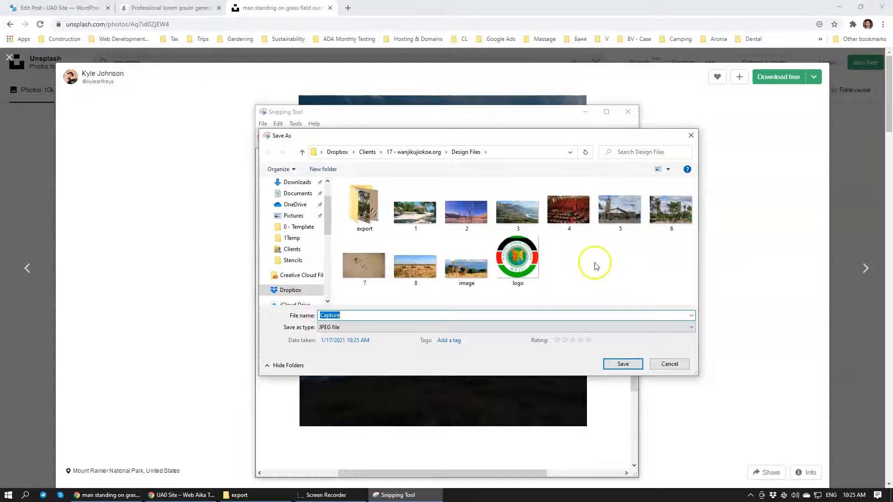
{"action": "left_click", "coordinate": [493, 314]}
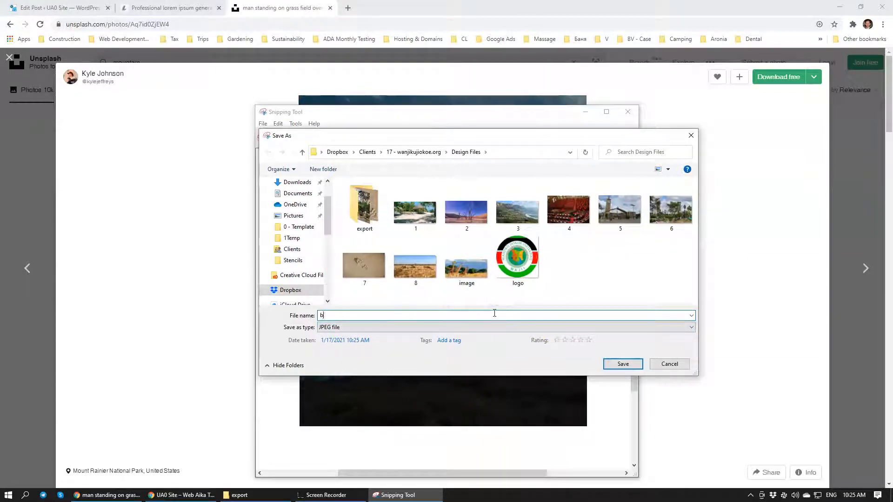
{"action": "type", "text": "blog_image"}
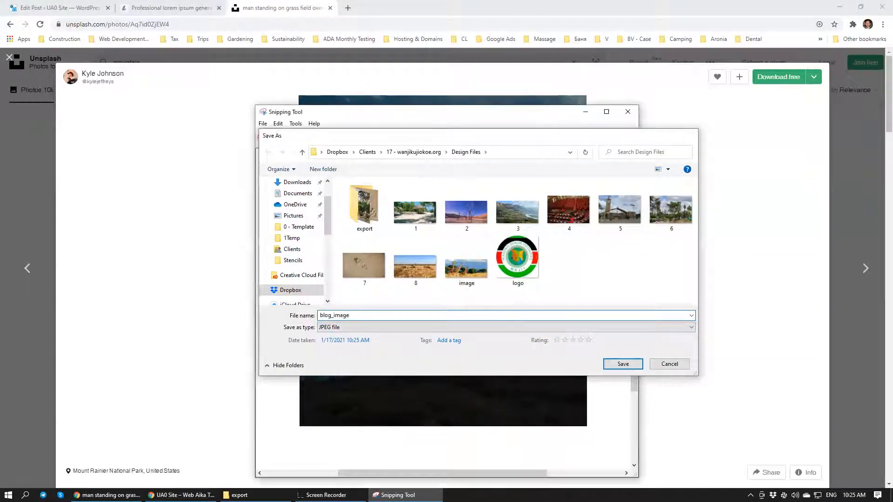
{"action": "key", "text": "Return"}
Launch Adobe Photoshop 2020 and open blog_image.JPG in it from the Design Files folder
{"action": "key", "text": "super"}
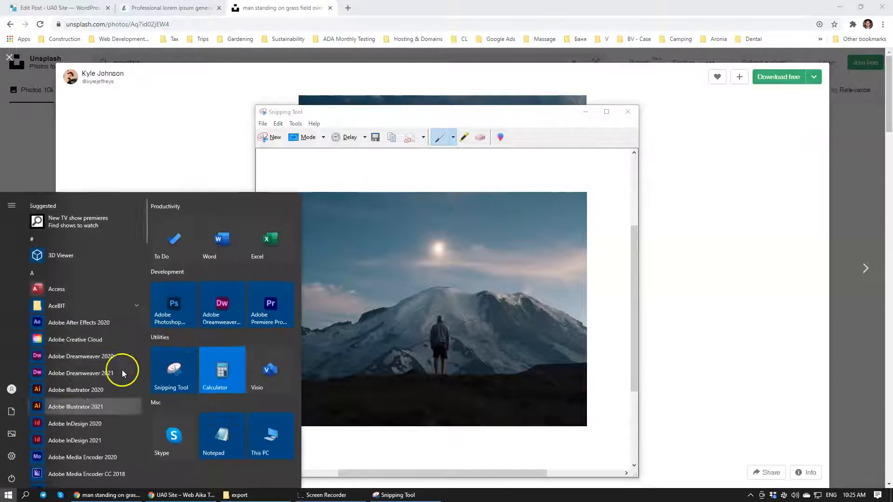
{"action": "left_click", "coordinate": [176, 298]}
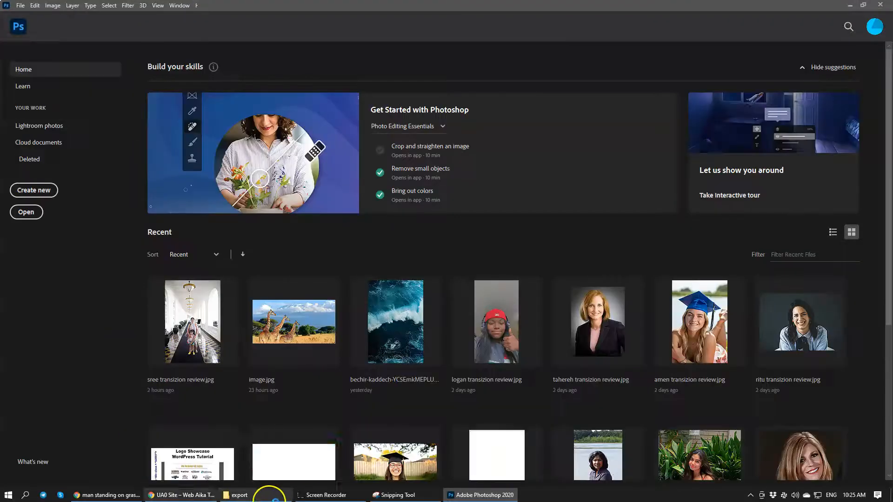
{"action": "left_click", "coordinate": [261, 495]}
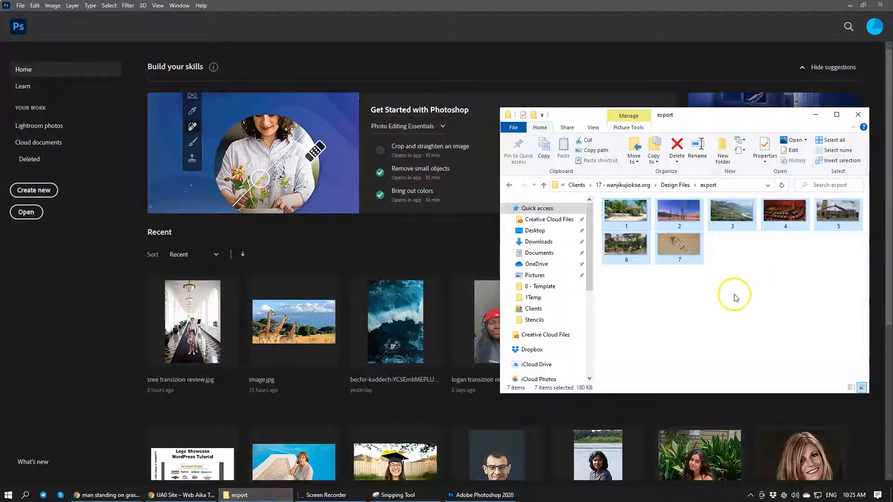
{"action": "left_click", "coordinate": [675, 184]}
{"action": "left_click_drag", "start_coordinate": [837, 280], "coordinate": [363, 259]}
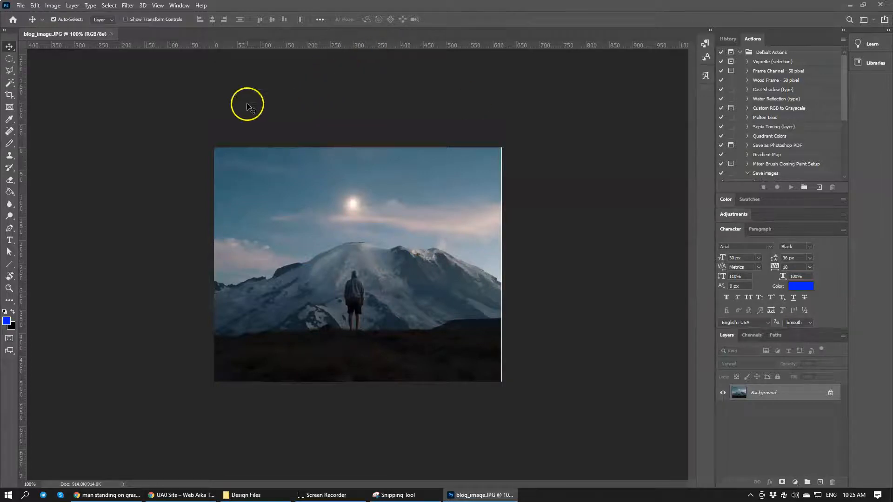
Export the mountain photo for web as blog_image.jpg in the export folder, using the JPEG High preset at quality 60
{"action": "left_click", "coordinate": [53, 7]}
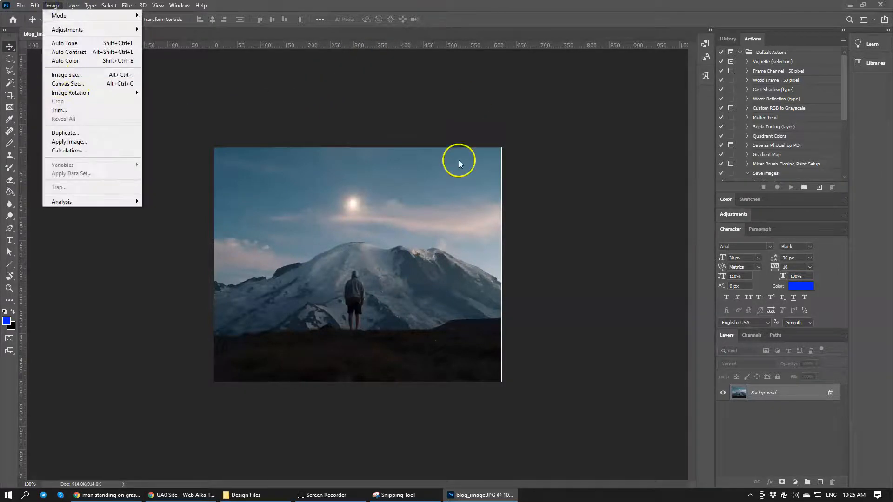
{"action": "left_click", "coordinate": [523, 164]}
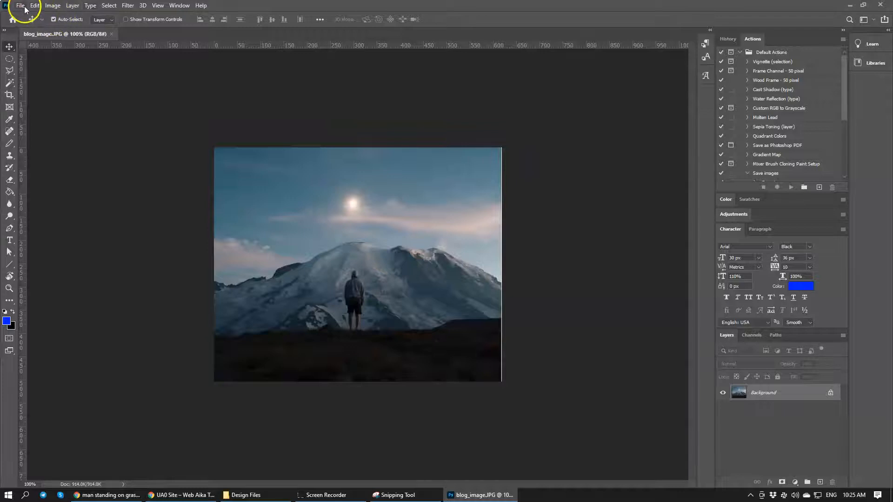
{"action": "key", "text": "ctrl+alt+shift+s"}
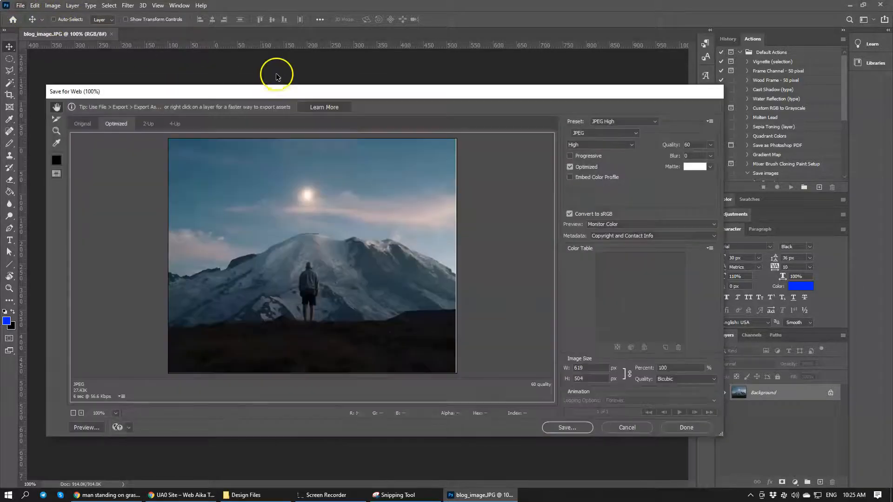
{"action": "left_click", "coordinate": [570, 427]}
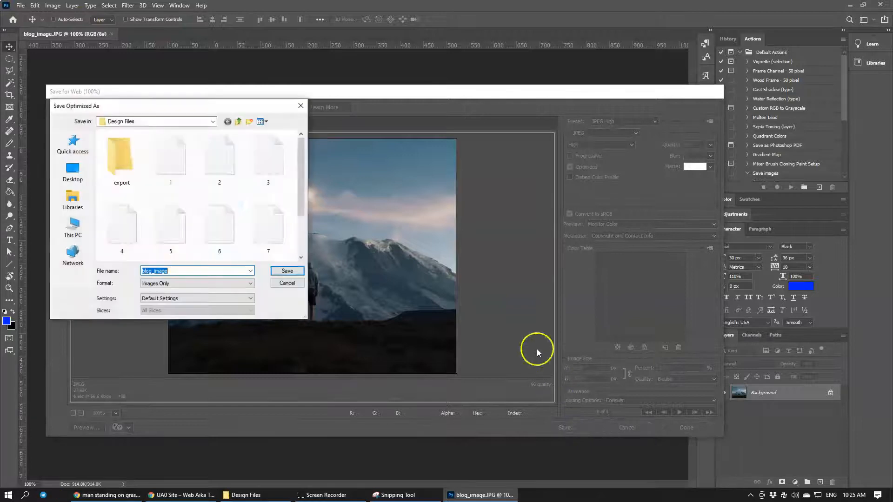
{"action": "double_click", "coordinate": [122, 161]}
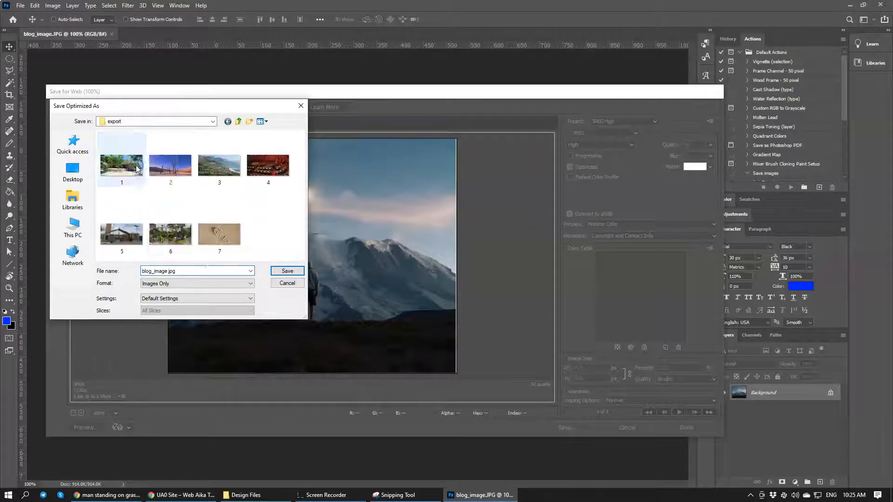
{"action": "left_click", "coordinate": [203, 269]}
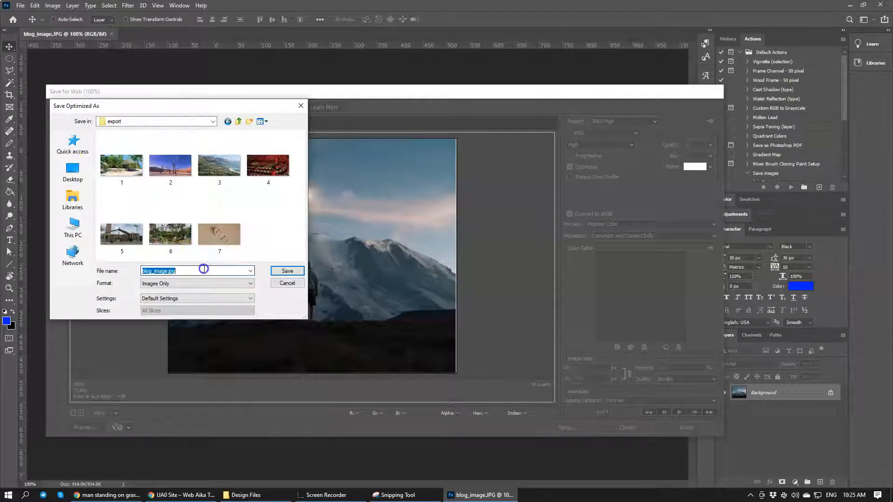
{"action": "left_click", "coordinate": [288, 271]}
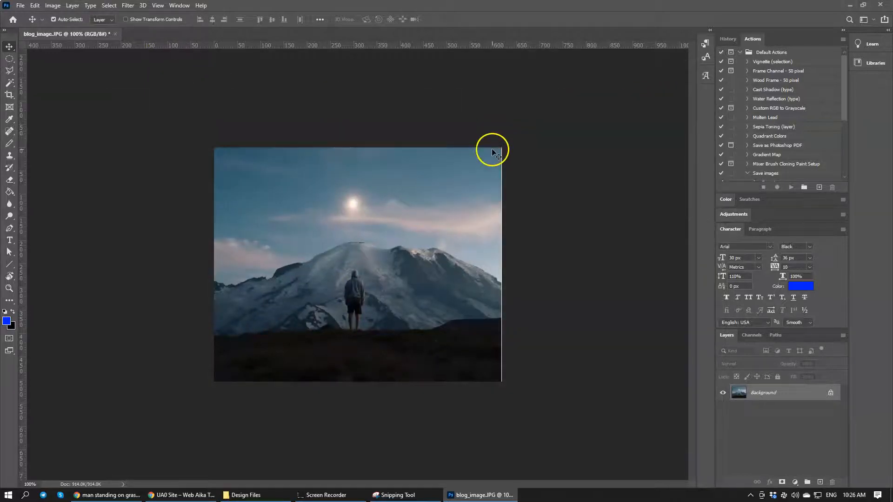
Quit Photoshop without saving changes to blog_image.JPG and return to the WordPress post editor in Chrome
{"action": "left_click", "coordinate": [874, 5]}
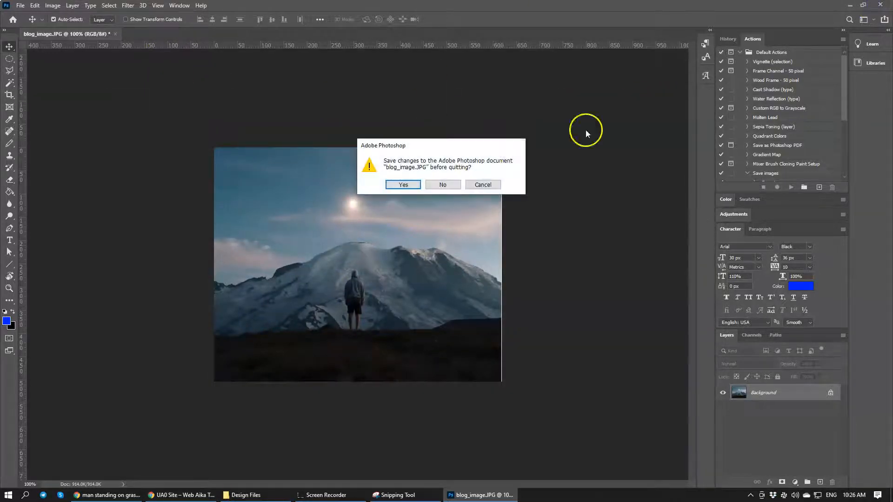
{"action": "left_click", "coordinate": [453, 184]}
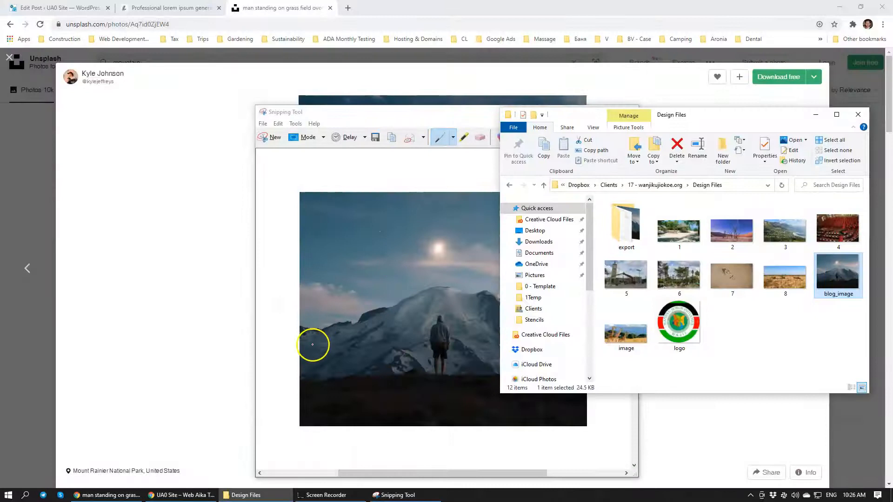
{"action": "left_click", "coordinate": [201, 163]}
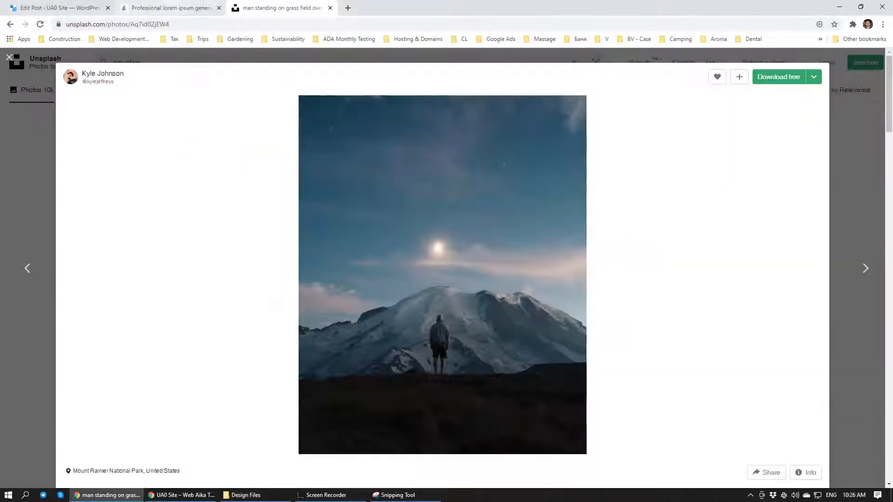
{"action": "left_click", "coordinate": [155, 10]}
{"action": "left_click", "coordinate": [76, 9]}
Upload blog_image from the export folder to the media library and insert it into the post at Medium size
{"action": "left_click", "coordinate": [252, 494]}
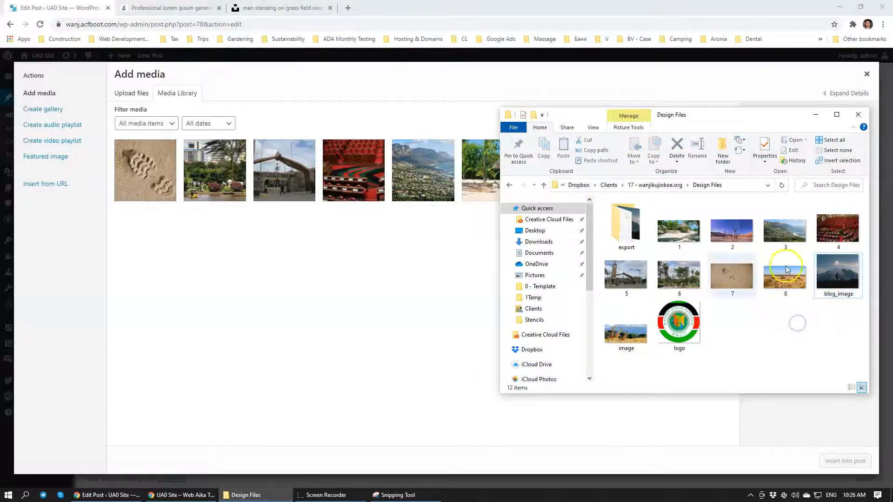
{"action": "double_click", "coordinate": [625, 225]}
{"action": "left_click_drag", "start_coordinate": [731, 281], "coordinate": [330, 315]}
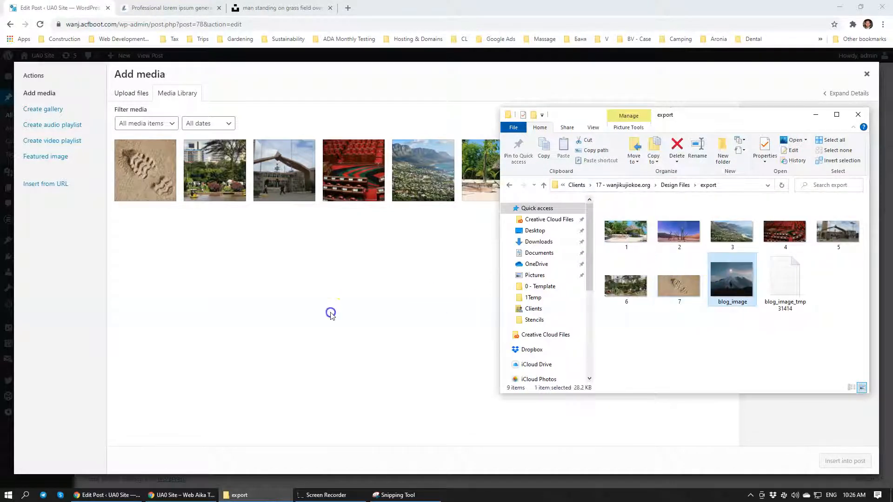
{"action": "left_click_drag", "start_coordinate": [728, 282], "coordinate": [233, 329]}
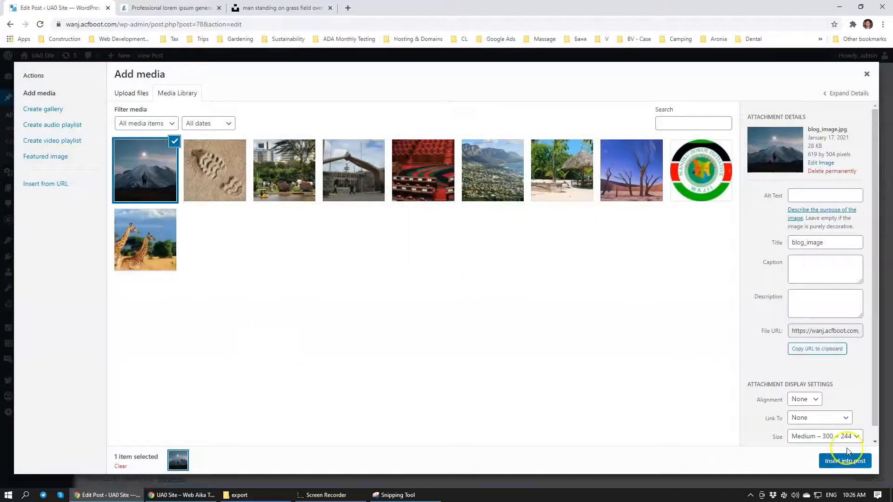
{"action": "left_click", "coordinate": [845, 461]}
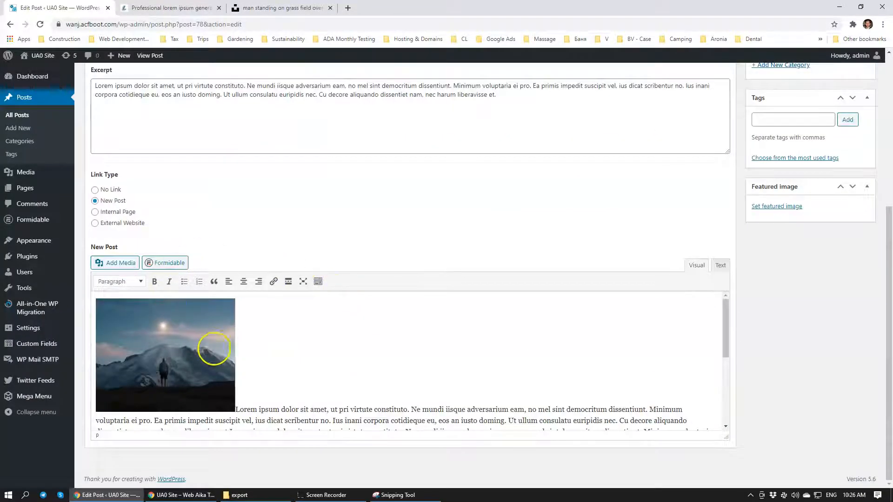
Align the inserted mountain image left so the lorem ipsum text wraps beside it
{"action": "scroll", "coordinate": [293, 353], "scroll_direction": "down", "scroll_amount": 3}
{"action": "scroll", "coordinate": [293, 353], "scroll_direction": "up", "scroll_amount": 5}
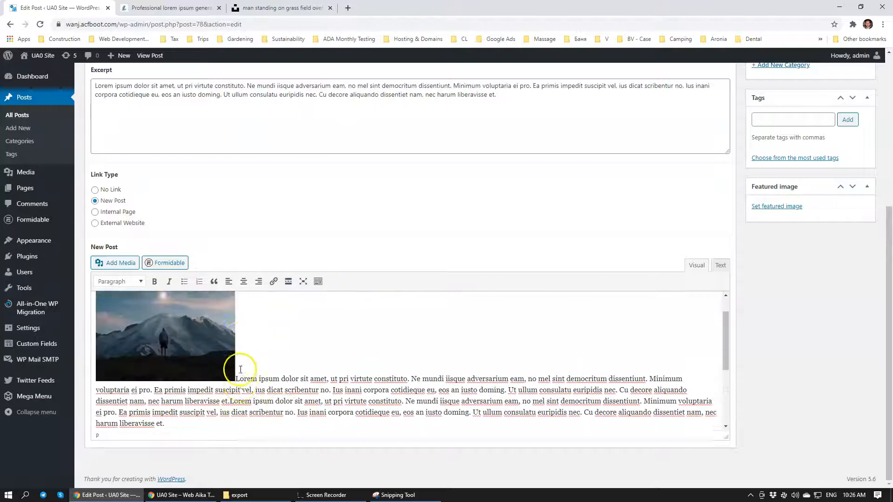
{"action": "scroll", "coordinate": [246, 360], "scroll_direction": "down", "scroll_amount": 3}
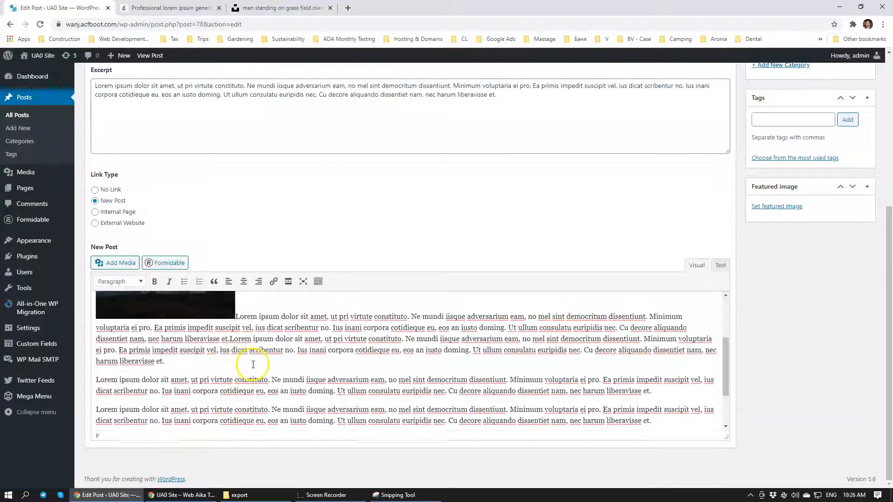
{"action": "scroll", "coordinate": [237, 359], "scroll_direction": "up", "scroll_amount": 3}
{"action": "left_click", "coordinate": [230, 357]}
{"action": "left_click", "coordinate": [163, 332]}
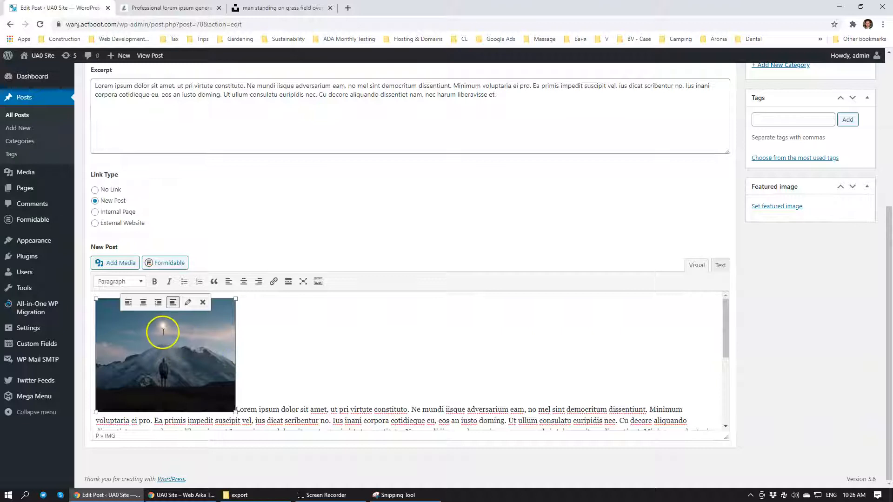
{"action": "left_click", "coordinate": [128, 302]}
{"action": "left_click", "coordinate": [348, 322]}
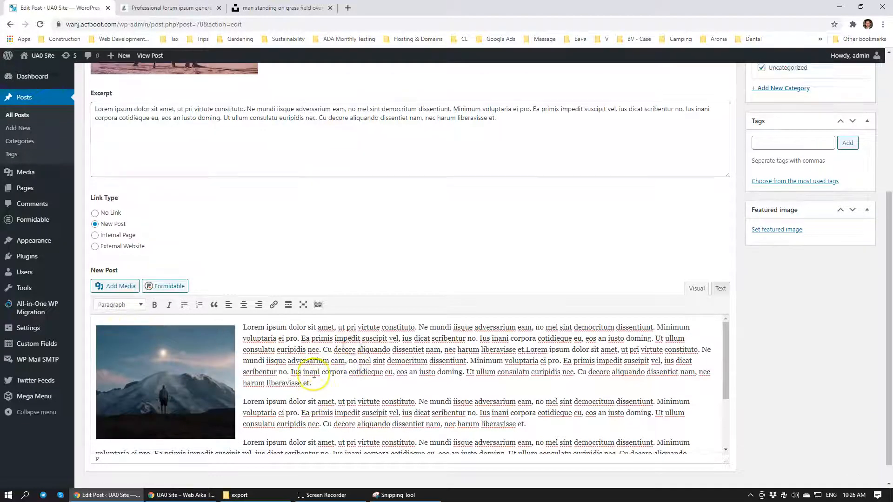
Add the line "Blog post 1" above the first lorem ipsum paragraph and format it as Heading 1
{"action": "left_click", "coordinate": [235, 319]}
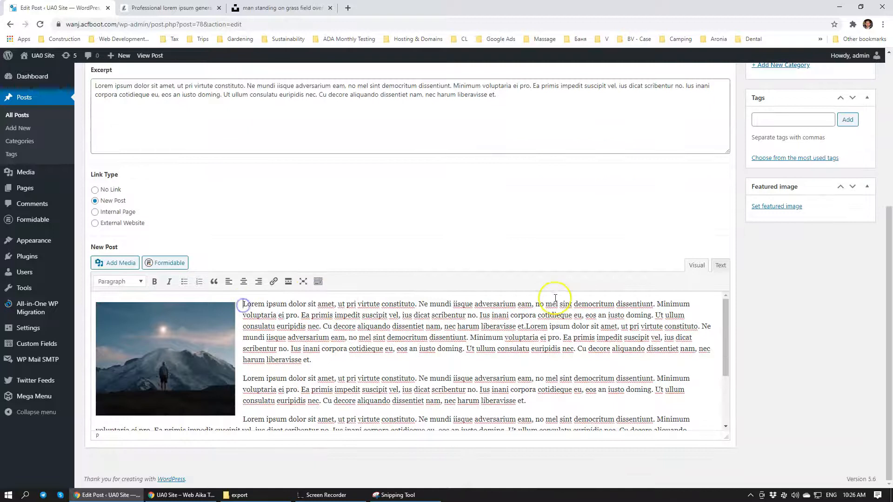
{"action": "key", "text": "Return"}
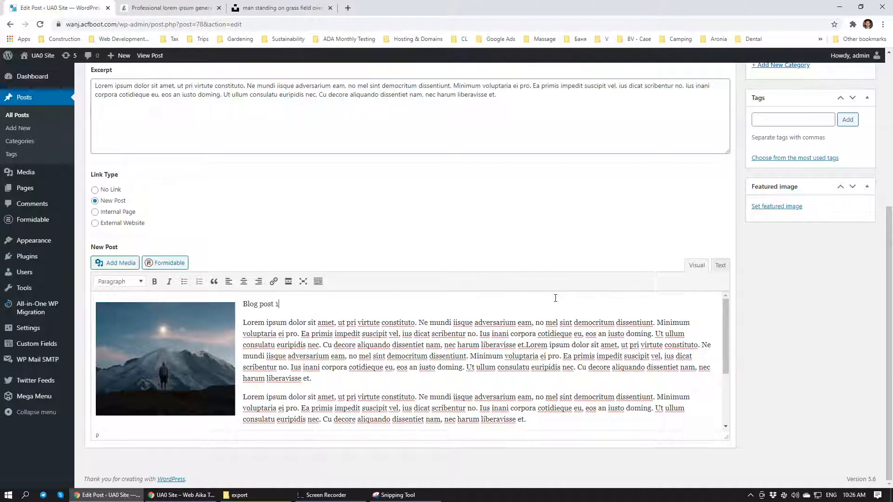
{"action": "left_click", "coordinate": [271, 311]}
{"action": "left_click", "coordinate": [135, 282]}
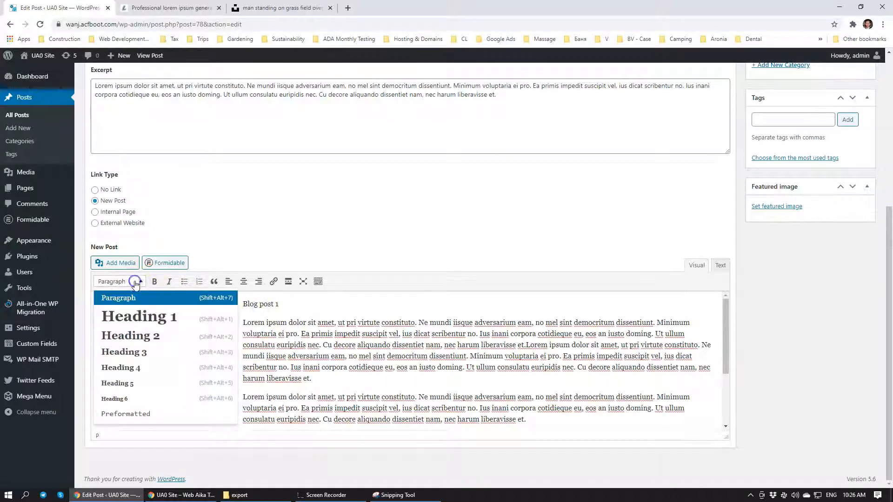
{"action": "left_click", "coordinate": [145, 315]}
Update Blog Post 3 and reload the site's home page in the incognito window
{"action": "scroll", "coordinate": [345, 366], "scroll_direction": "down", "scroll_amount": 3}
{"action": "scroll", "coordinate": [347, 360], "scroll_direction": "up", "scroll_amount": 3}
{"action": "scroll", "coordinate": [886, 275], "scroll_direction": "up", "scroll_amount": 6}
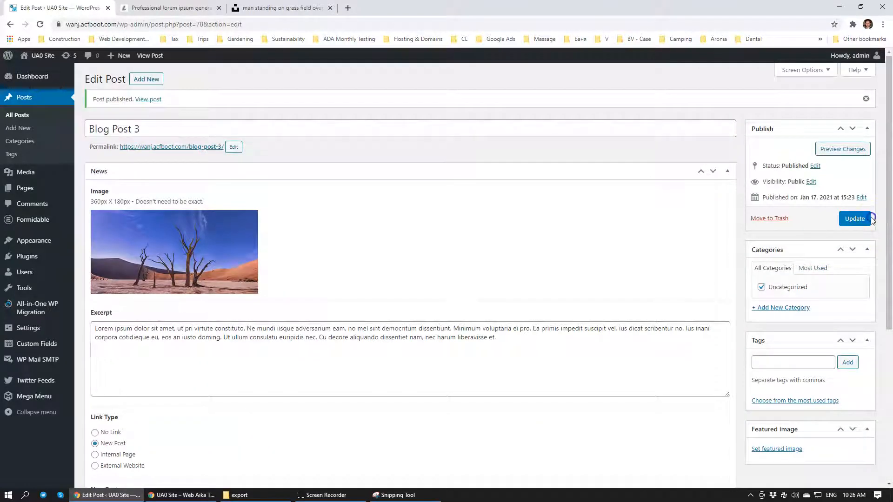
{"action": "left_click", "coordinate": [855, 218]}
{"action": "key", "text": "alt+Tab"}
{"action": "left_click", "coordinate": [40, 24]}
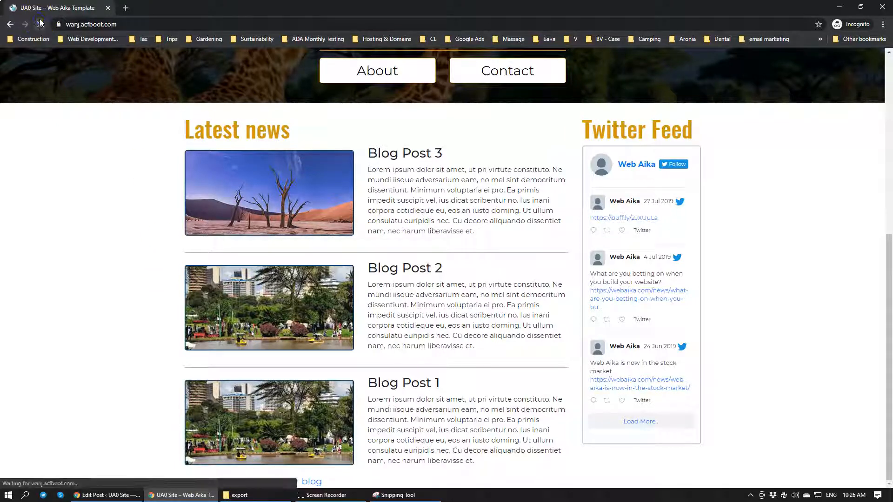
{"action": "left_click", "coordinate": [40, 23]}
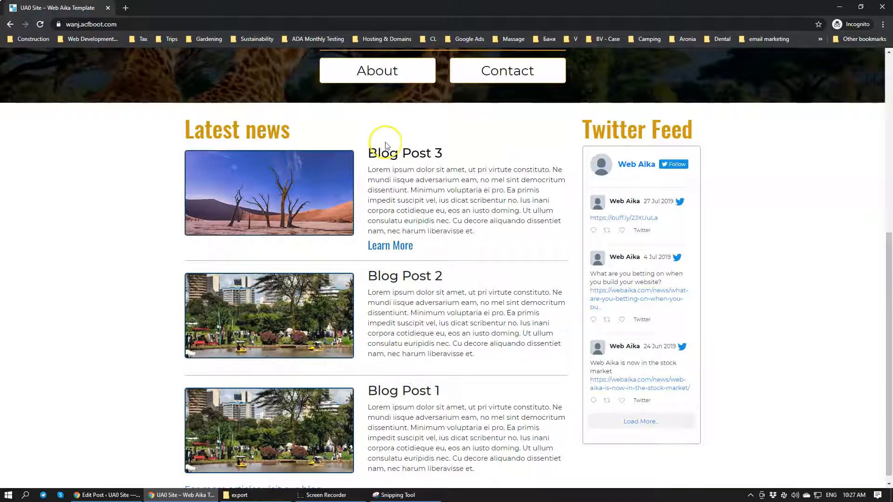
Review the full Blog Post 3 page through its Learn More link, then return to the home page's Latest news list
{"action": "left_click", "coordinate": [410, 255]}
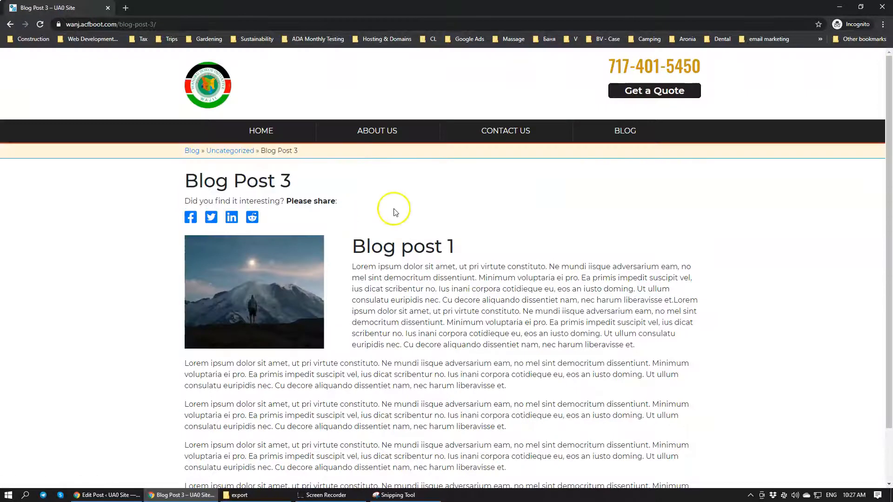
{"action": "scroll", "coordinate": [337, 261], "scroll_direction": "down", "scroll_amount": 1}
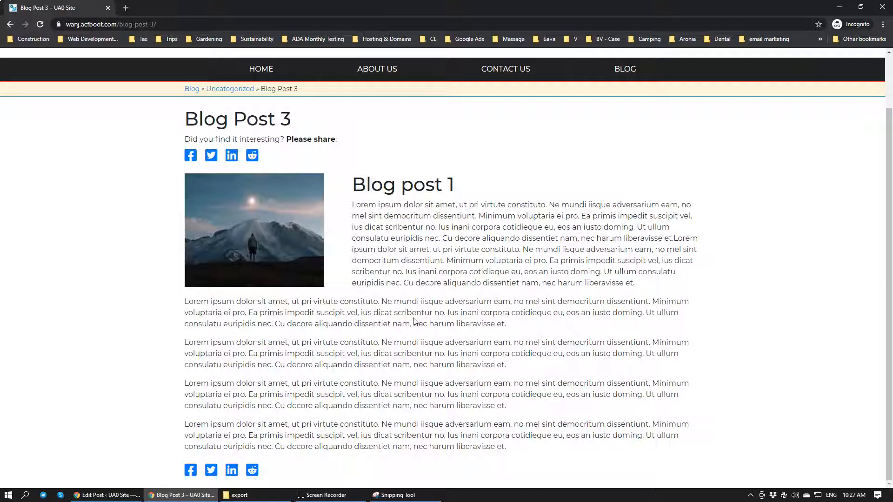
{"action": "scroll", "coordinate": [405, 237], "scroll_direction": "up", "scroll_amount": 2}
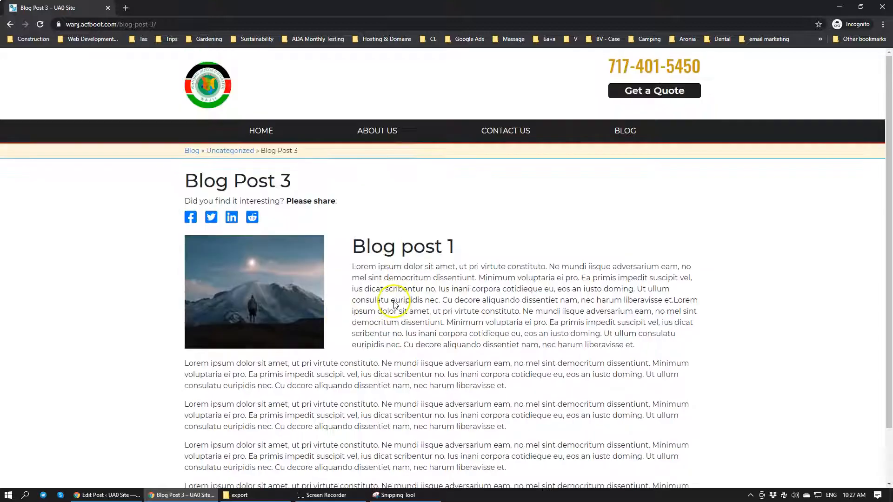
{"action": "left_click", "coordinate": [255, 132]}
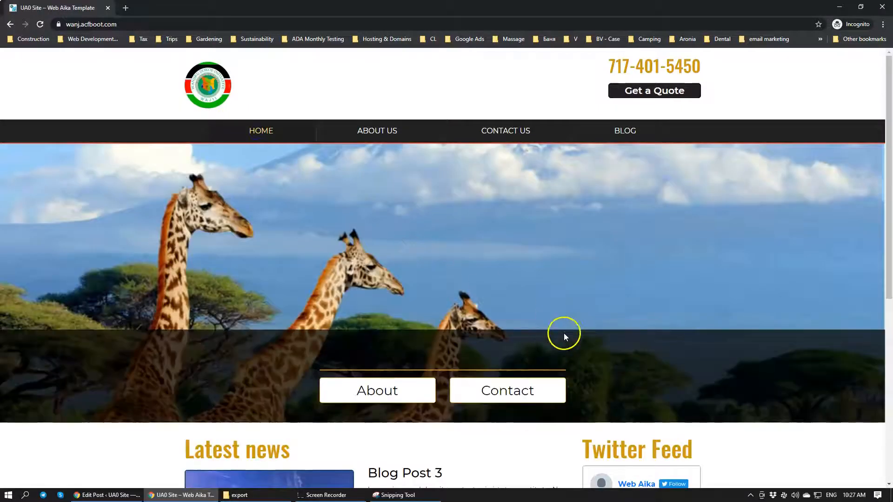
{"action": "scroll", "coordinate": [564, 334], "scroll_direction": "down", "scroll_amount": 6}
{"action": "scroll", "coordinate": [426, 300], "scroll_direction": "down", "scroll_amount": 1}
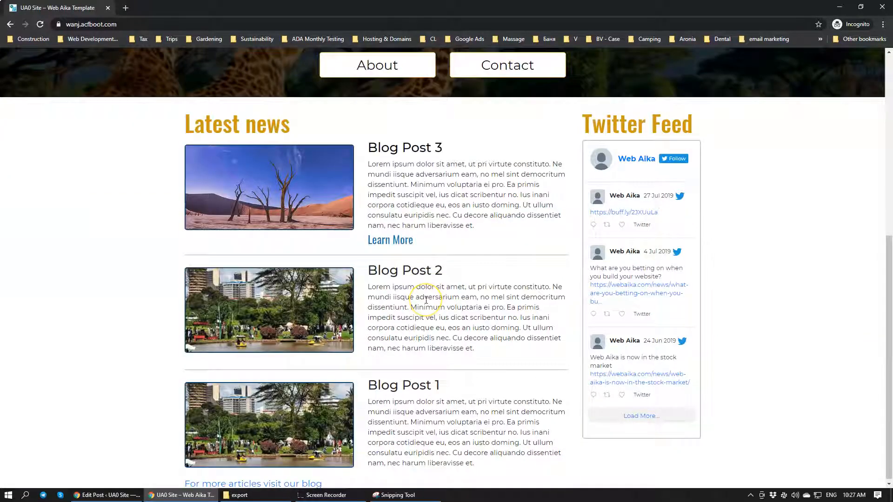
Back in the Blog Post 3 editor, set the link type to Internal Page and choose the Contact Us page
{"action": "left_click", "coordinate": [96, 496]}
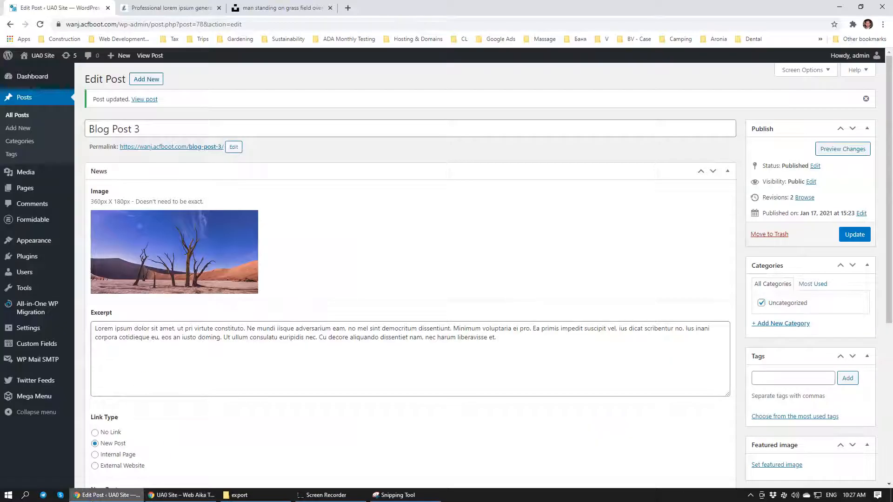
{"action": "scroll", "coordinate": [123, 339], "scroll_direction": "down", "scroll_amount": 2}
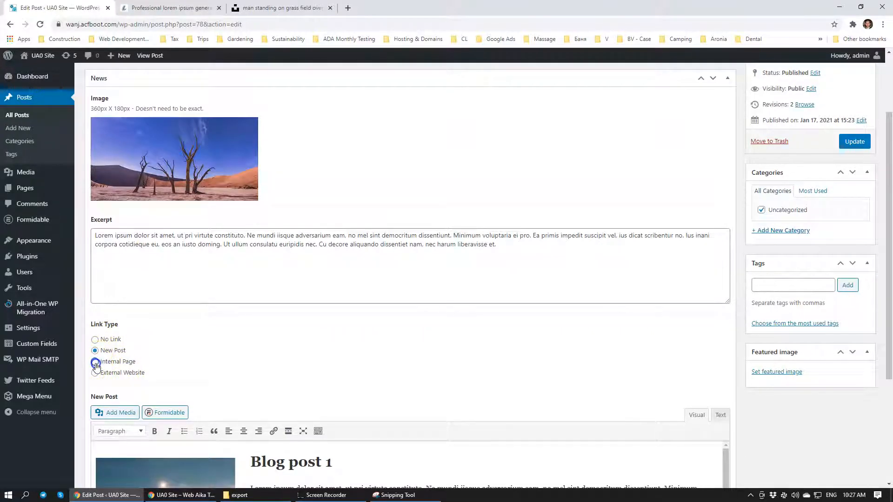
{"action": "left_click", "coordinate": [95, 363]}
{"action": "left_click", "coordinate": [331, 494]}
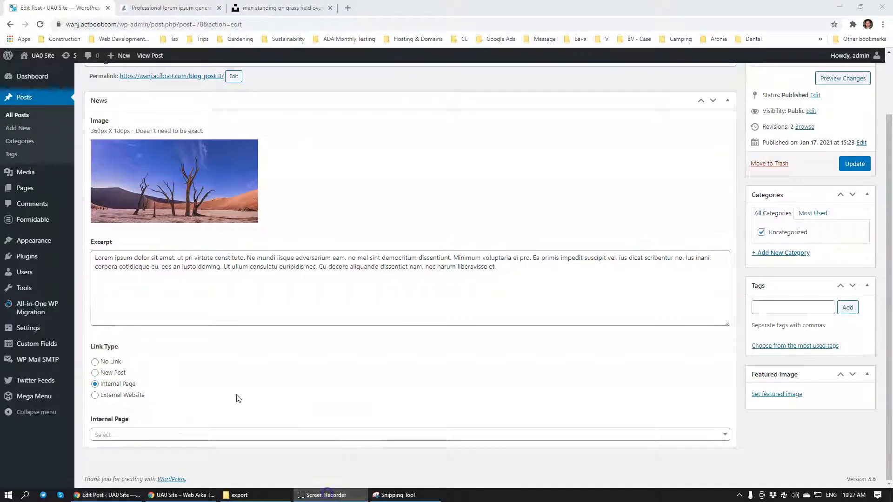
{"action": "left_click", "coordinate": [176, 434]}
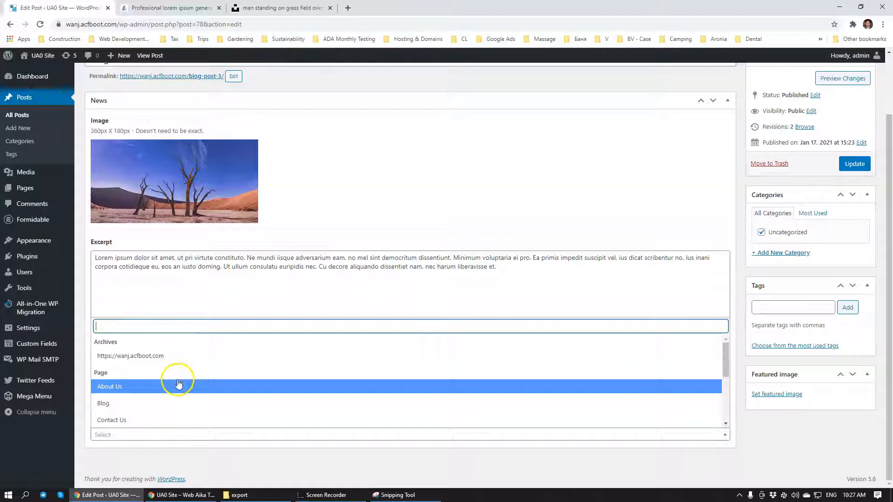
{"action": "scroll", "coordinate": [178, 384], "scroll_direction": "down", "scroll_amount": 2}
{"action": "left_click", "coordinate": [114, 374]}
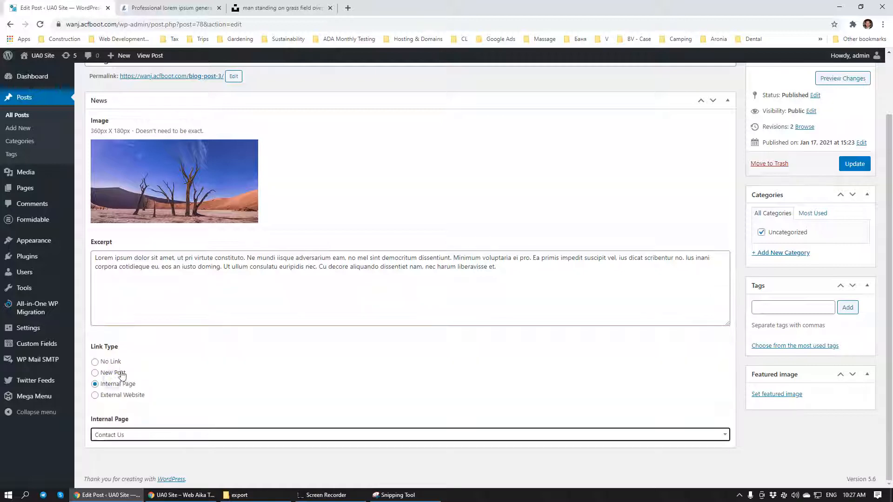
Replace the lorem ipsum excerpt of Blog Post 3 with text beginning "Webinar"
{"action": "triple_click", "coordinate": [141, 270]}
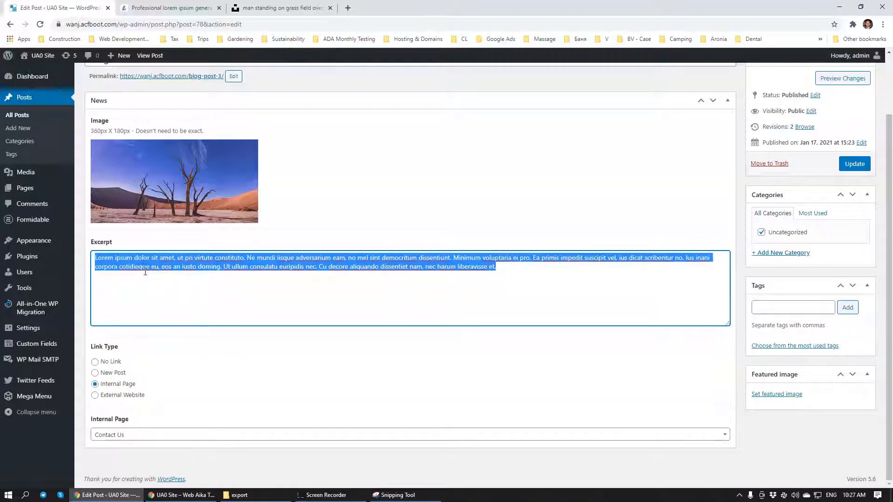
{"action": "type", "text": "Webinar"}
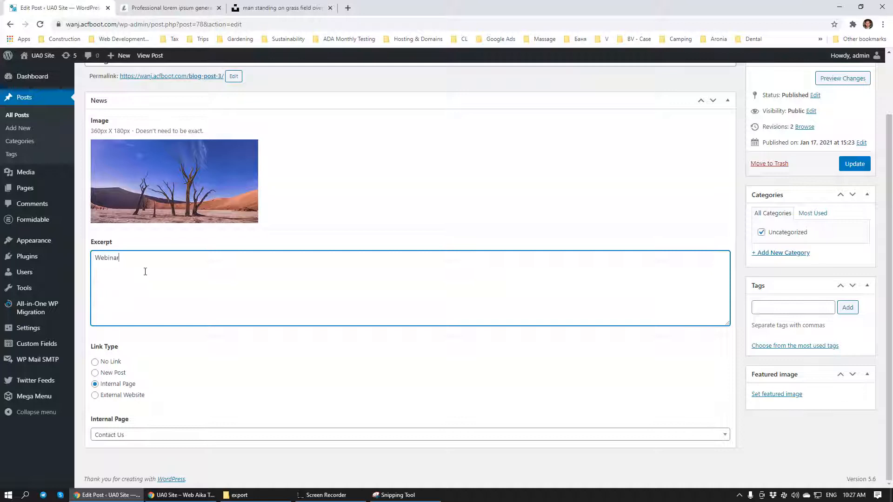
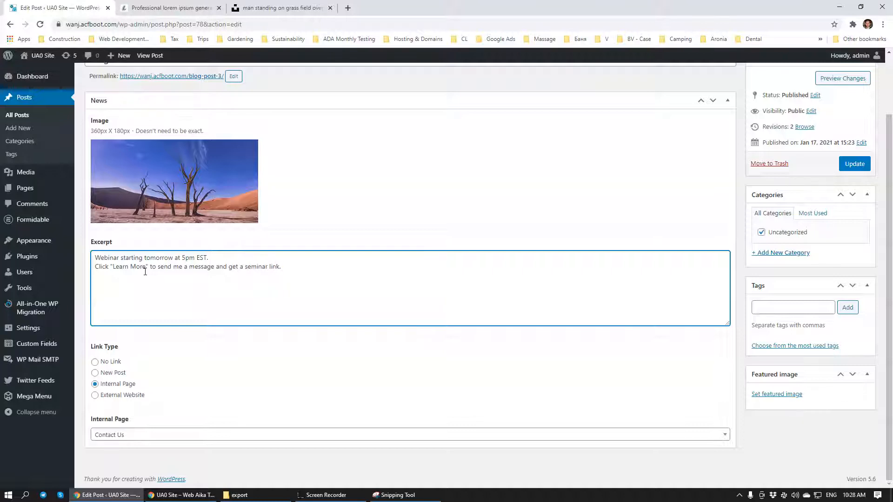
Save the updated Blog Post 3 and refresh the site's home page in the incognito window
{"action": "left_click", "coordinate": [853, 164]}
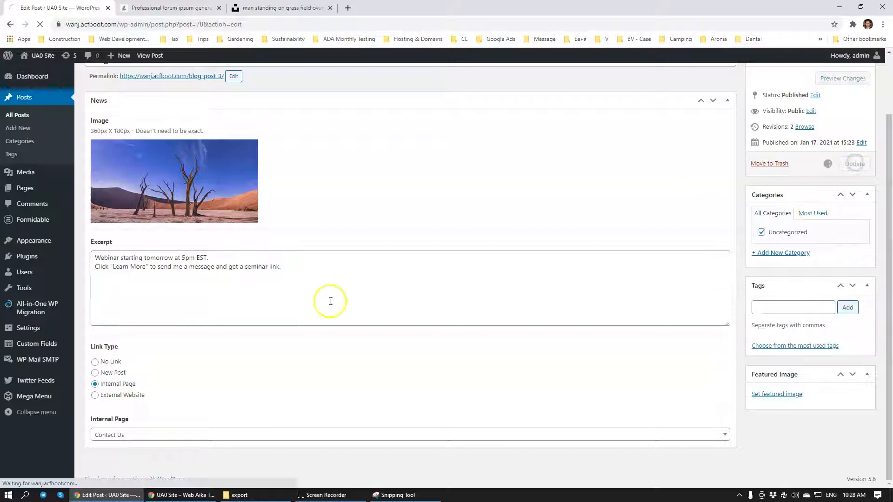
{"action": "left_click", "coordinate": [201, 493]}
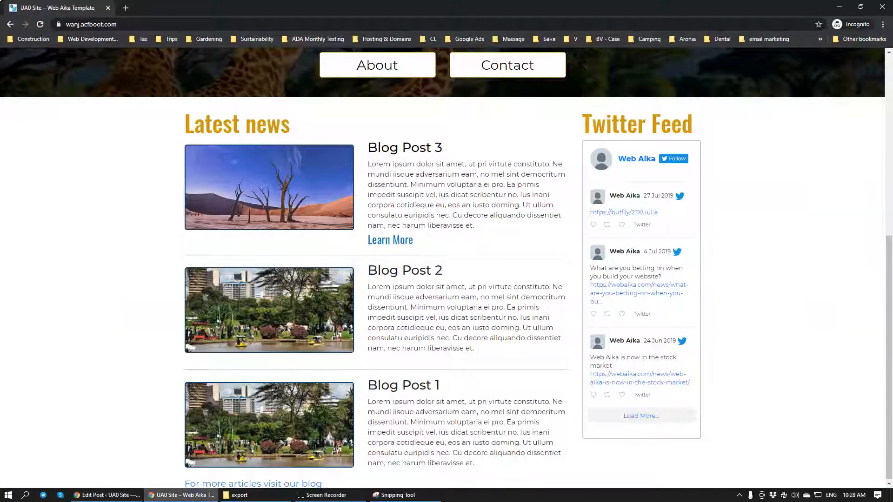
{"action": "left_click", "coordinate": [39, 28]}
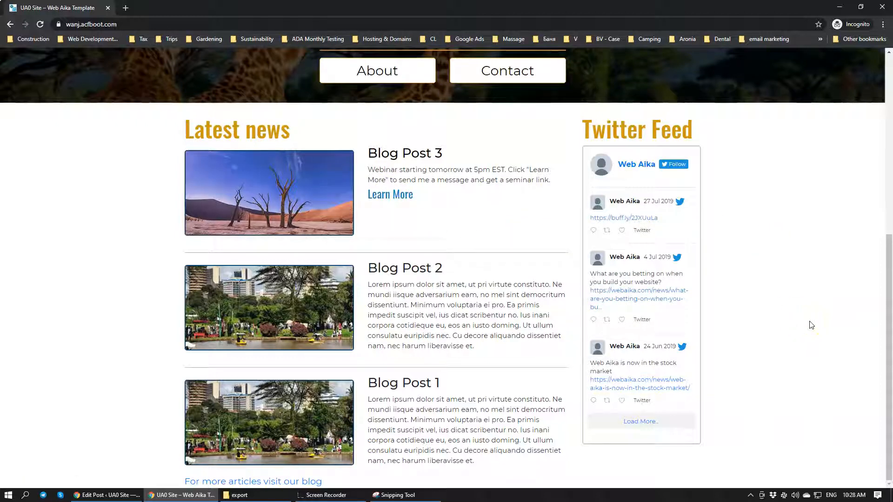
Follow Blog Post 3's Learn More link to the Contact Us page, then go back to the home page's Latest news list
{"action": "scroll", "coordinate": [812, 325], "scroll_direction": "up", "scroll_amount": 5}
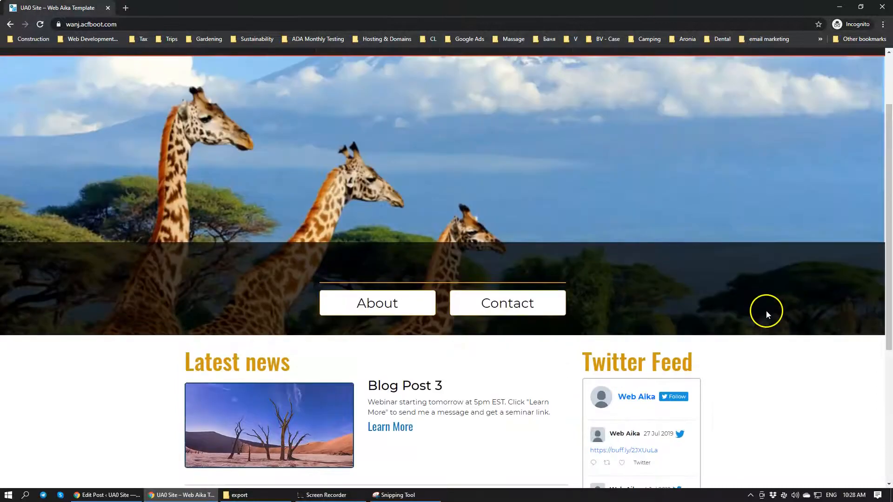
{"action": "scroll", "coordinate": [766, 311], "scroll_direction": "down", "scroll_amount": 3}
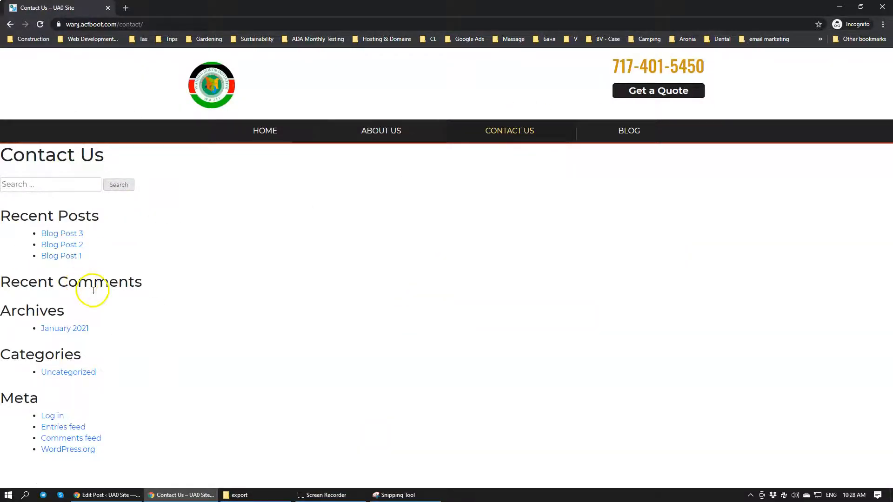
{"action": "left_click", "coordinate": [262, 131]}
{"action": "scroll", "coordinate": [448, 274], "scroll_direction": "down", "scroll_amount": 4}
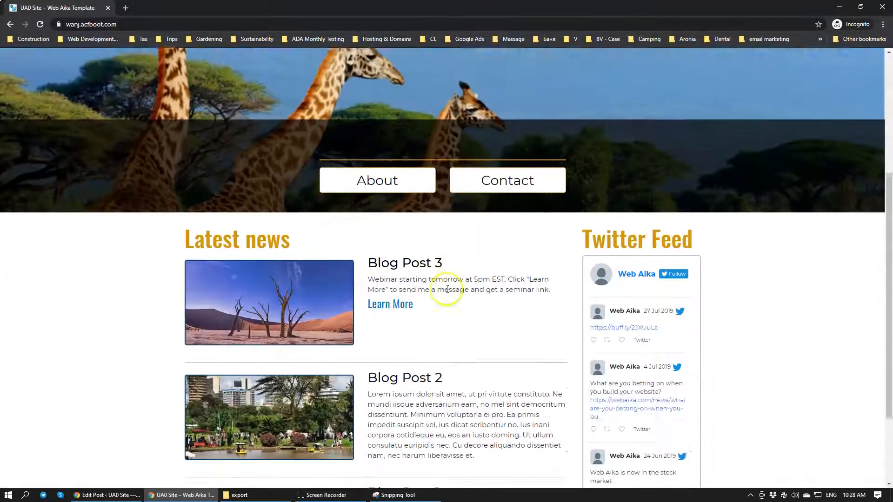
{"action": "scroll", "coordinate": [447, 289], "scroll_direction": "down", "scroll_amount": 2}
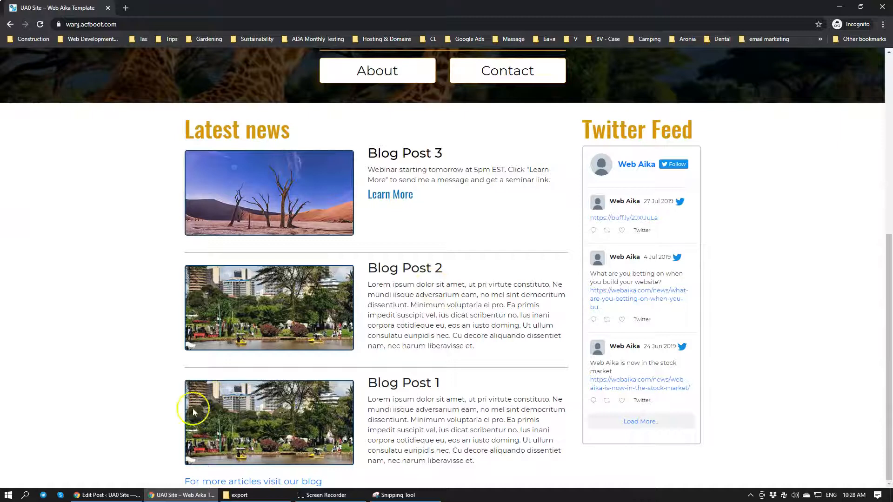
Back in the Blog Post 3 editor, look through the available internal pages and keep Contact Us as the link target
{"action": "left_click", "coordinate": [119, 494]}
{"action": "scroll", "coordinate": [143, 367], "scroll_direction": "down", "scroll_amount": 2}
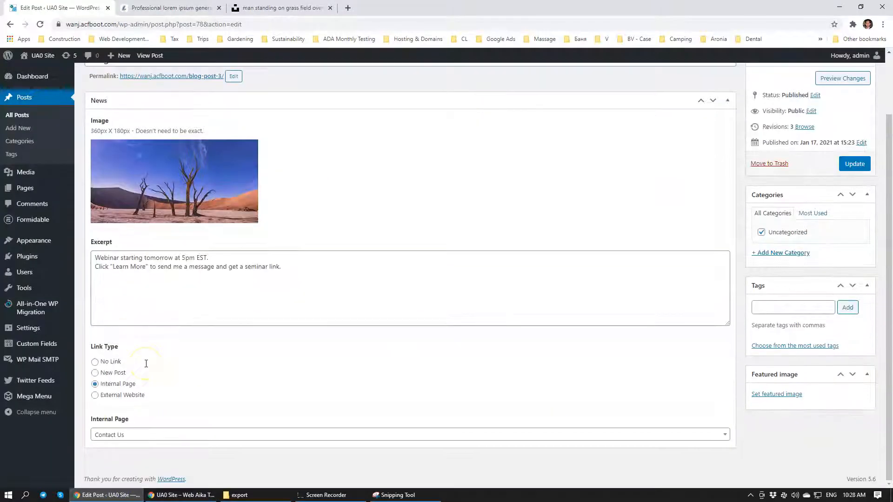
{"action": "left_click", "coordinate": [144, 435]}
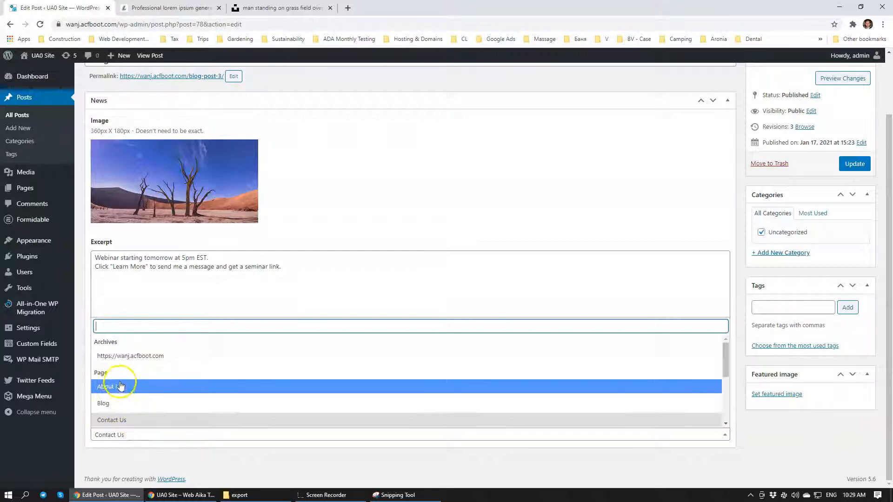
{"action": "left_click", "coordinate": [119, 421]}
{"action": "left_click", "coordinate": [283, 305]}
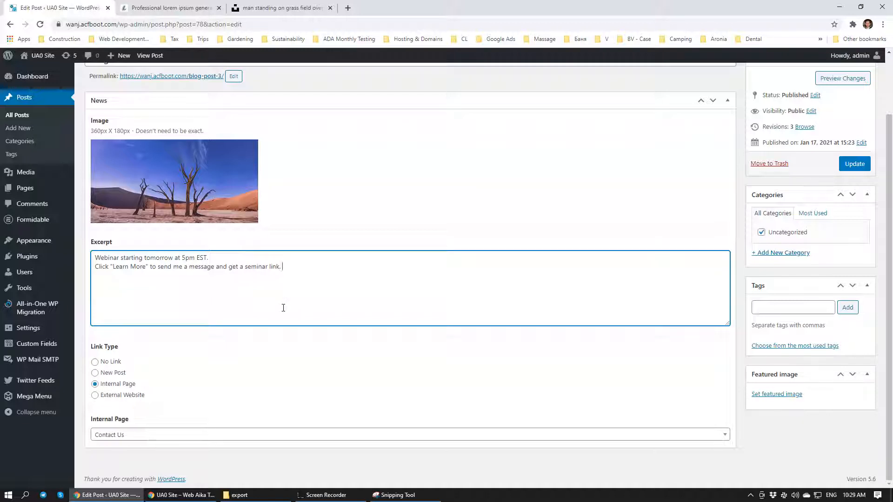
{"action": "scroll", "coordinate": [329, 199], "scroll_direction": "up", "scroll_amount": 2}
{"action": "scroll", "coordinate": [329, 199], "scroll_direction": "down", "scroll_amount": 2}
{"action": "left_click", "coordinate": [95, 396]}
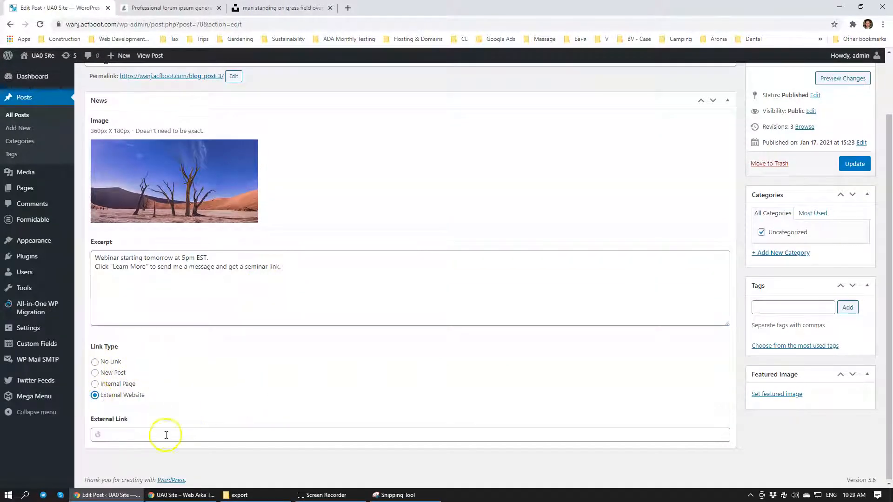
{"action": "left_click", "coordinate": [166, 435]}
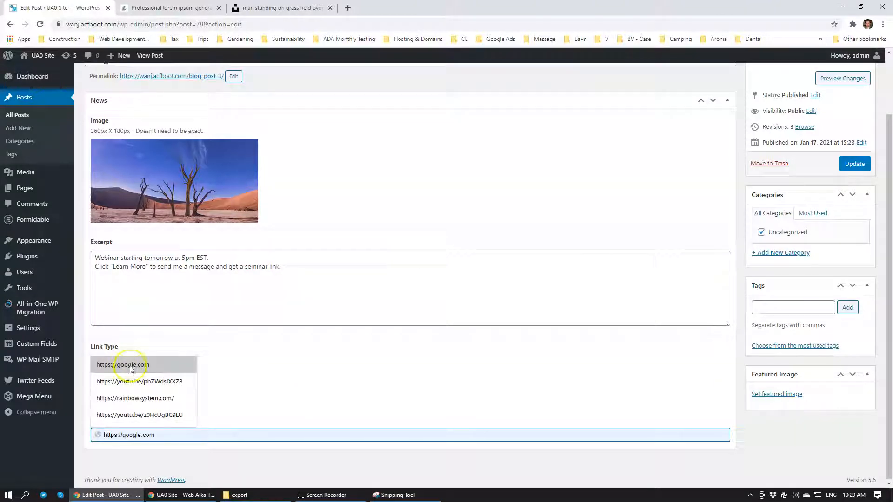
{"action": "left_click", "coordinate": [134, 380]}
Replace the excerpt with "Check out my latest video on You-Tube that talks about environment."
{"action": "left_click_drag", "start_coordinate": [289, 270], "coordinate": [86, 259]}
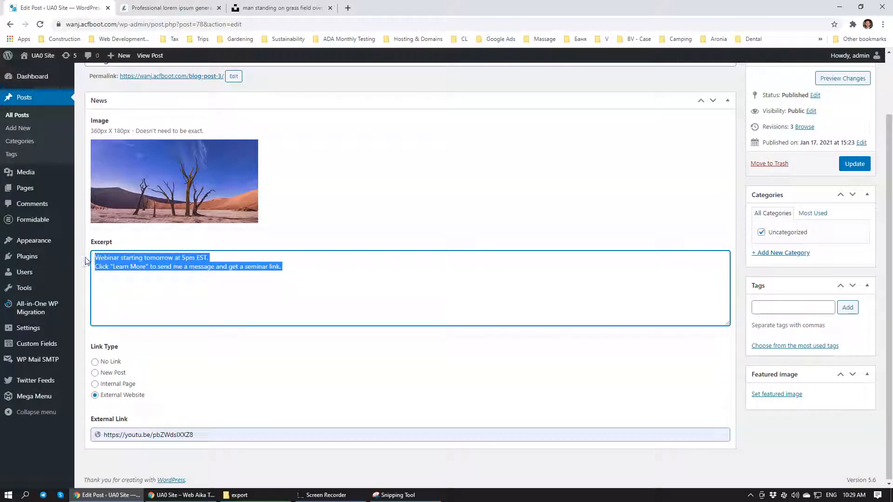
{"action": "type", "text": "Check out m"}
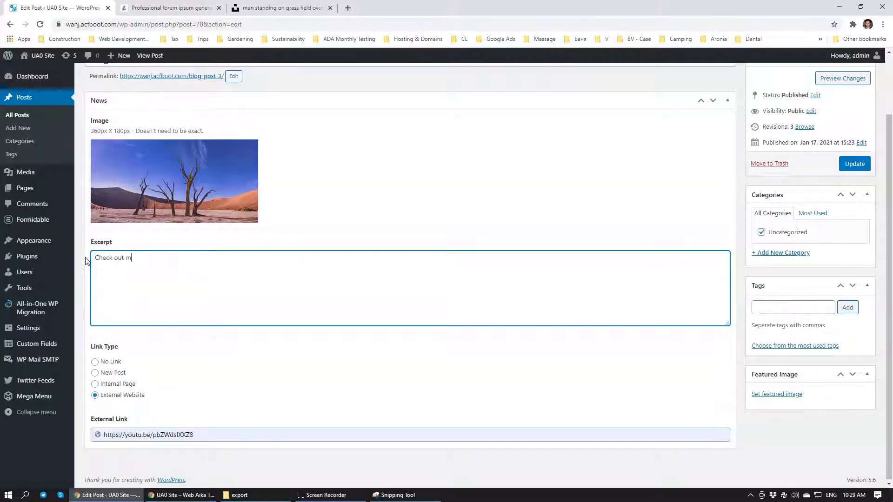
{"action": "type", "text": "y latest video on You-Tube that talks about environment."}
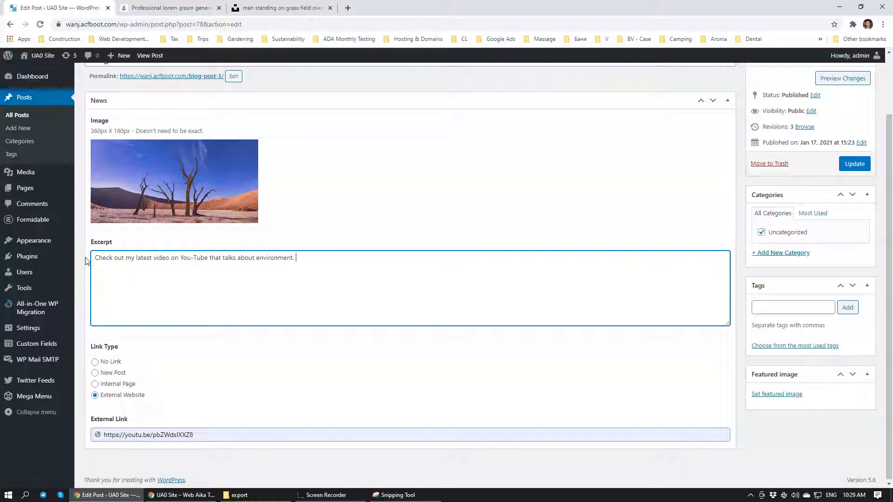
Update Blog Post 3 and test its external Learn More link from the reloaded home page in the incognito window
{"action": "left_click", "coordinate": [855, 164]}
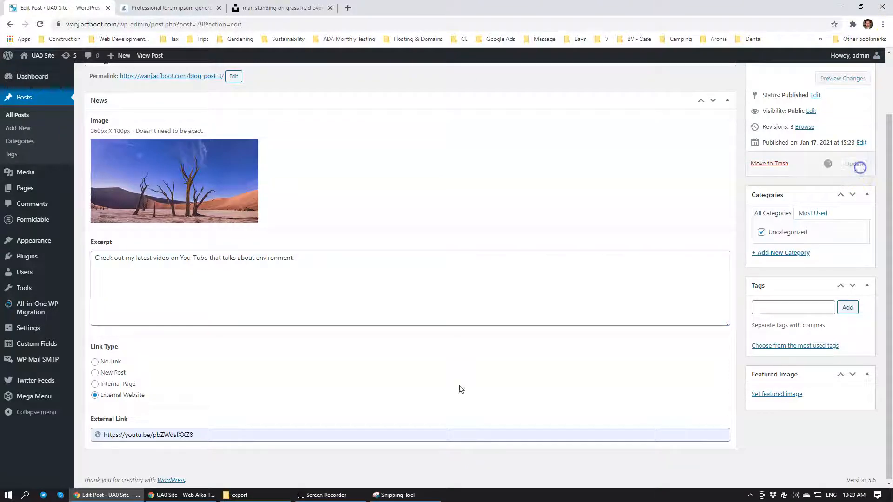
{"action": "left_click", "coordinate": [181, 495]}
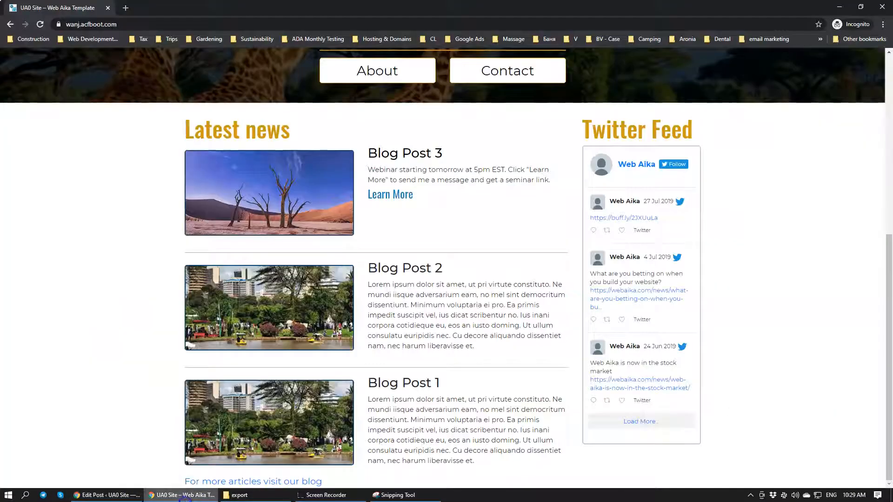
{"action": "left_click", "coordinate": [40, 24]}
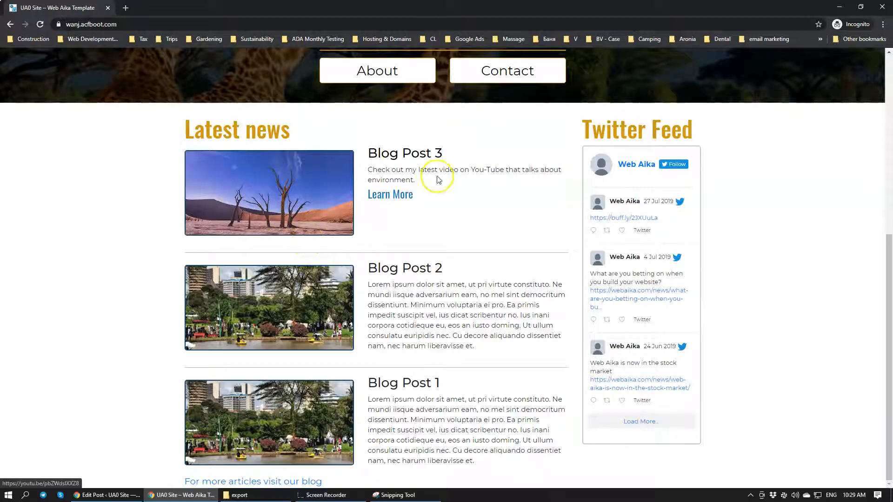
{"action": "left_click", "coordinate": [386, 196]}
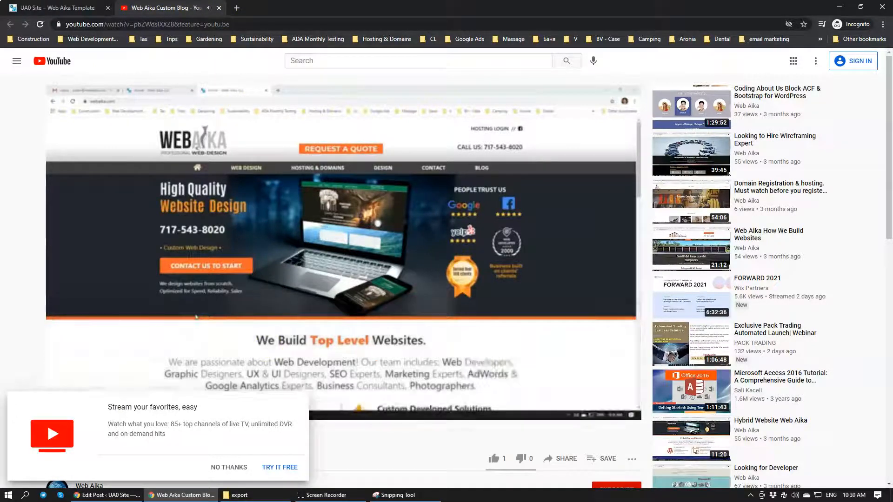
{"action": "left_click", "coordinate": [219, 8]}
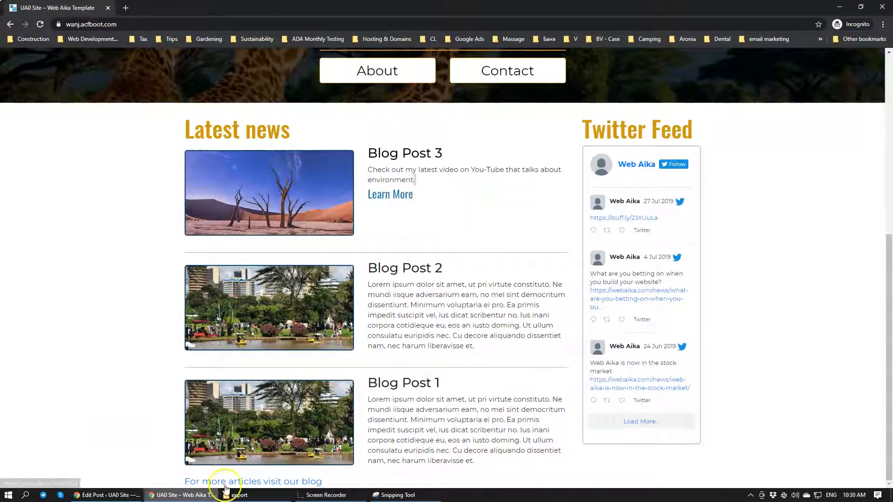
In the Blog Post 3 editor, switch the link type back to New Post and update the post
{"action": "left_click", "coordinate": [106, 494]}
{"action": "scroll", "coordinate": [120, 404], "scroll_direction": "down", "scroll_amount": 2}
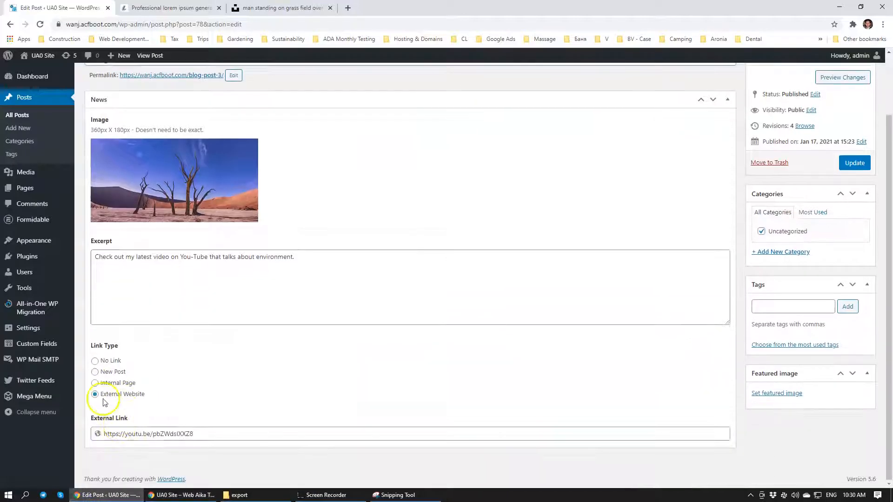
{"action": "left_click", "coordinate": [98, 371]}
{"action": "scroll", "coordinate": [134, 361], "scroll_direction": "down", "scroll_amount": 3}
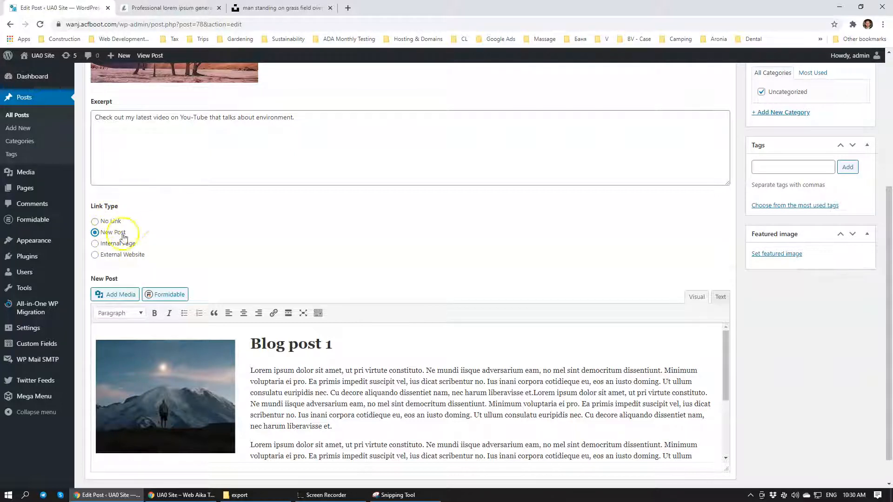
{"action": "scroll", "coordinate": [814, 362], "scroll_direction": "up", "scroll_amount": 3}
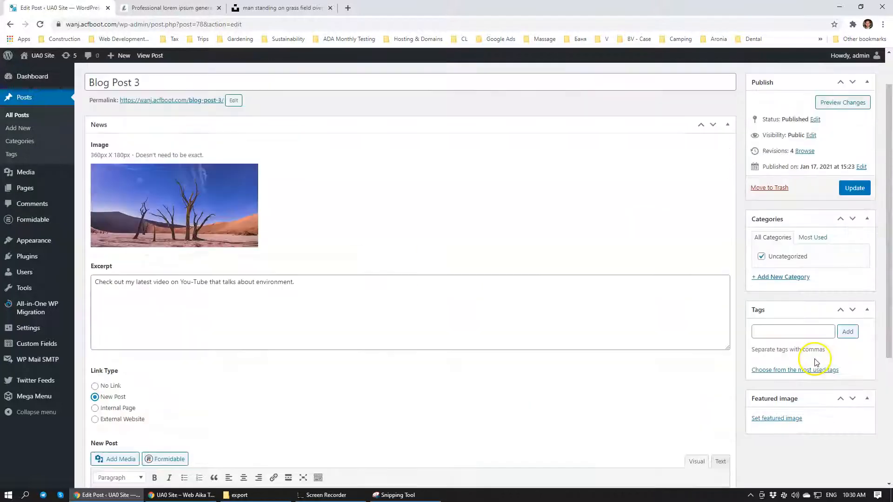
{"action": "scroll", "coordinate": [814, 362], "scroll_direction": "up", "scroll_amount": 2}
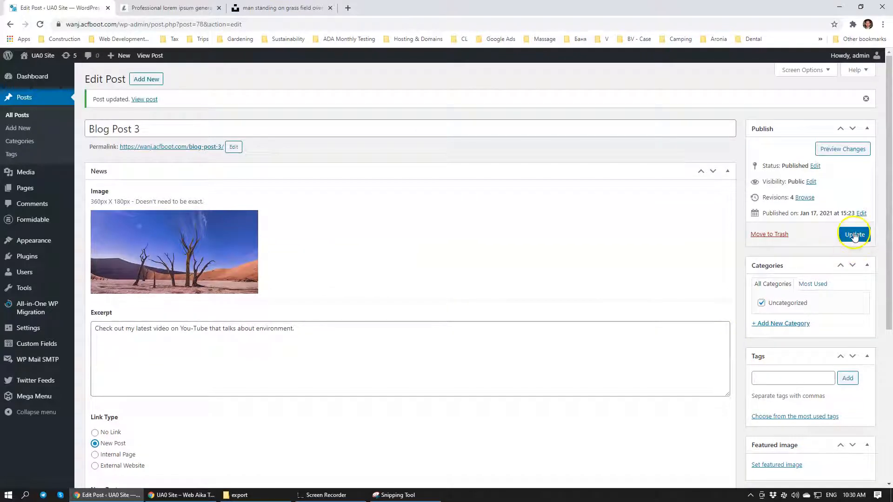
{"action": "left_click", "coordinate": [855, 234]}
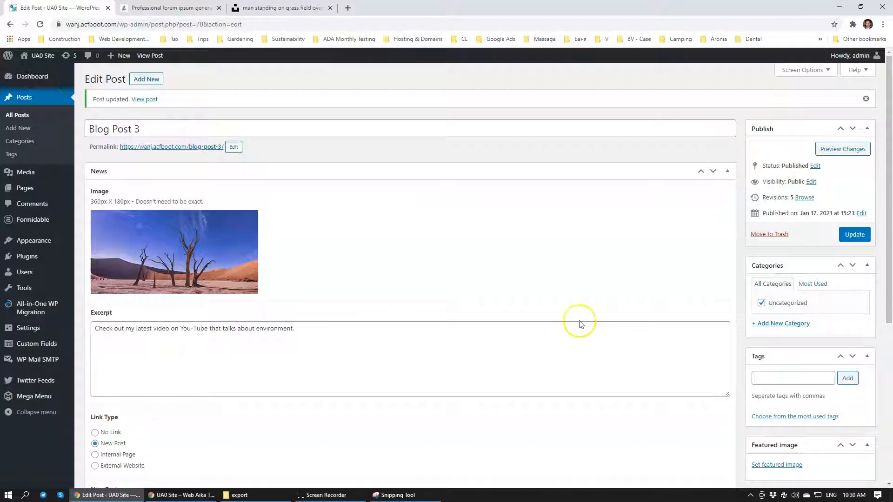
{"action": "scroll", "coordinate": [599, 270], "scroll_direction": "down", "scroll_amount": 5}
{"action": "scroll", "coordinate": [573, 274], "scroll_direction": "up", "scroll_amount": 5}
{"action": "scroll", "coordinate": [556, 278], "scroll_direction": "down", "scroll_amount": 4}
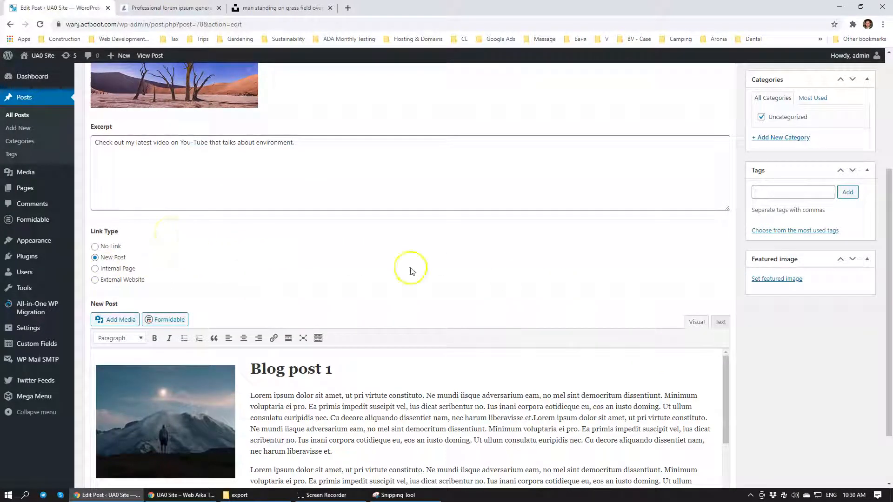
{"action": "scroll", "coordinate": [853, 398], "scroll_direction": "up", "scroll_amount": 2}
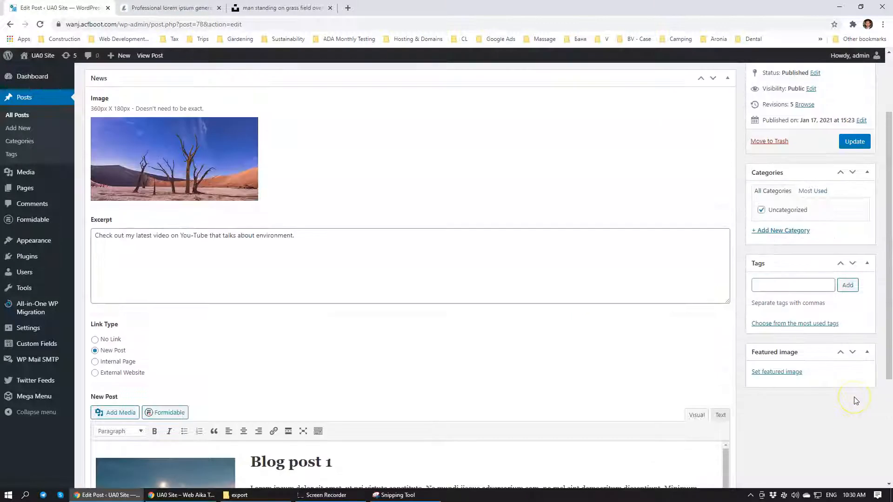
In the incognito window, review the Blog page and the posts in its Uncategorized category, then return to the Blog page
{"action": "left_click", "coordinate": [181, 494]}
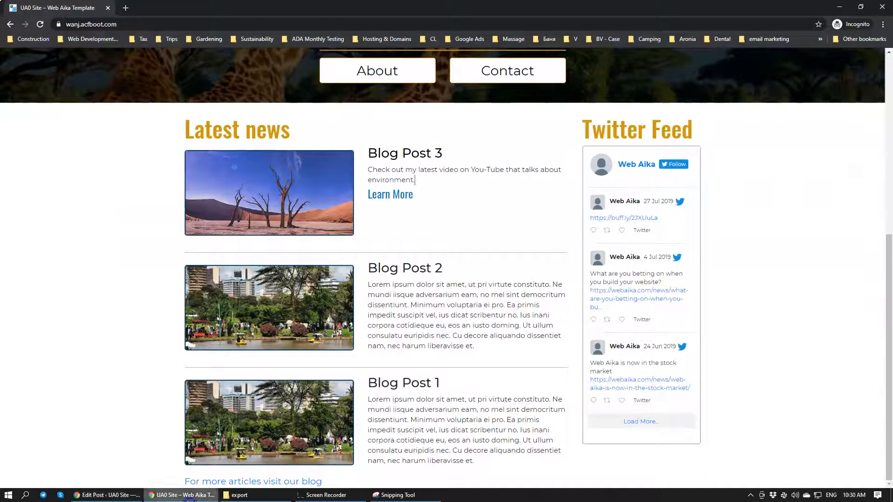
{"action": "scroll", "coordinate": [500, 249], "scroll_direction": "up", "scroll_amount": 2}
{"action": "scroll", "coordinate": [502, 246], "scroll_direction": "up", "scroll_amount": 5}
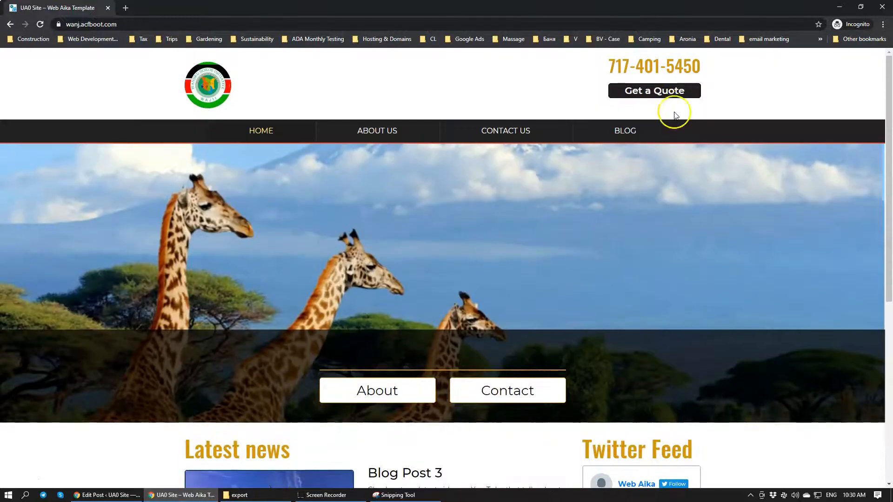
{"action": "left_click", "coordinate": [633, 132]}
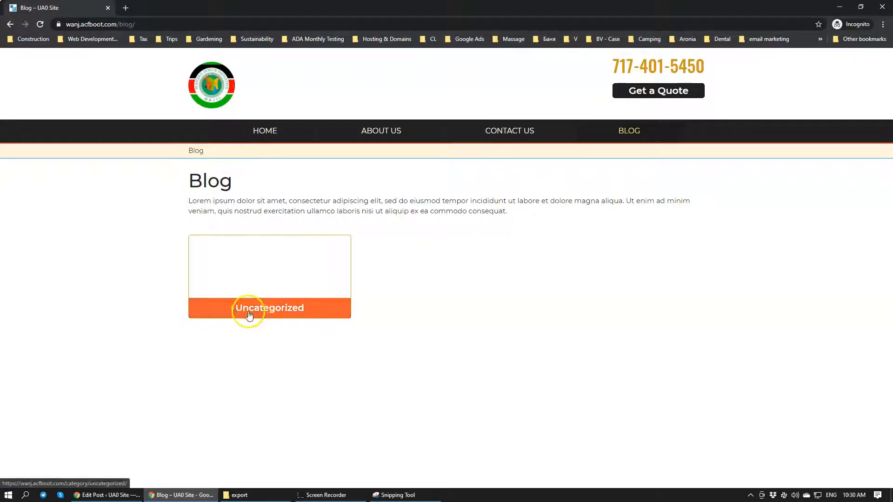
{"action": "left_click", "coordinate": [303, 309]}
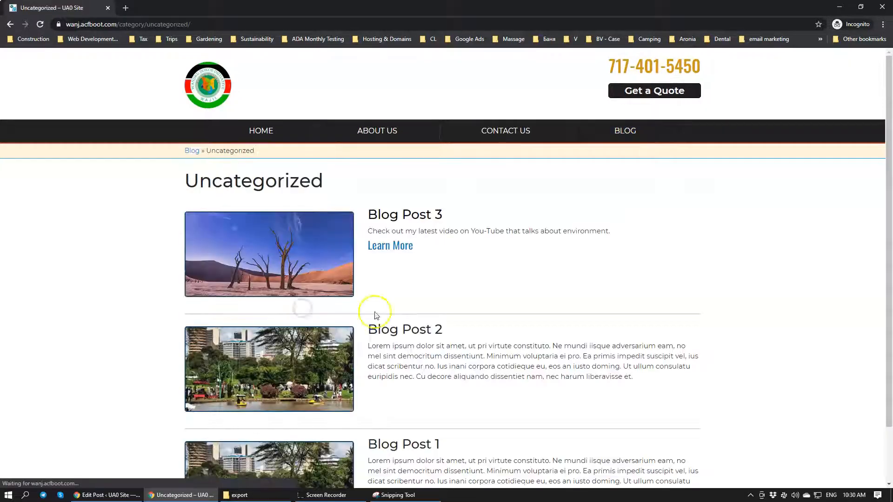
{"action": "scroll", "coordinate": [442, 304], "scroll_direction": "down", "scroll_amount": 1}
{"action": "scroll", "coordinate": [443, 306], "scroll_direction": "up", "scroll_amount": 1}
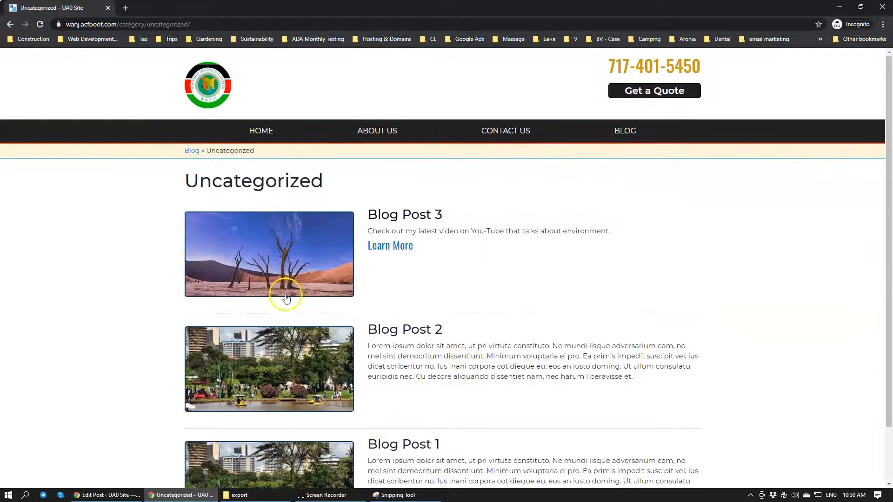
{"action": "left_click", "coordinate": [613, 130]}
Switch back to the WordPress admin and open the list of all posts
{"action": "left_click", "coordinate": [104, 495]}
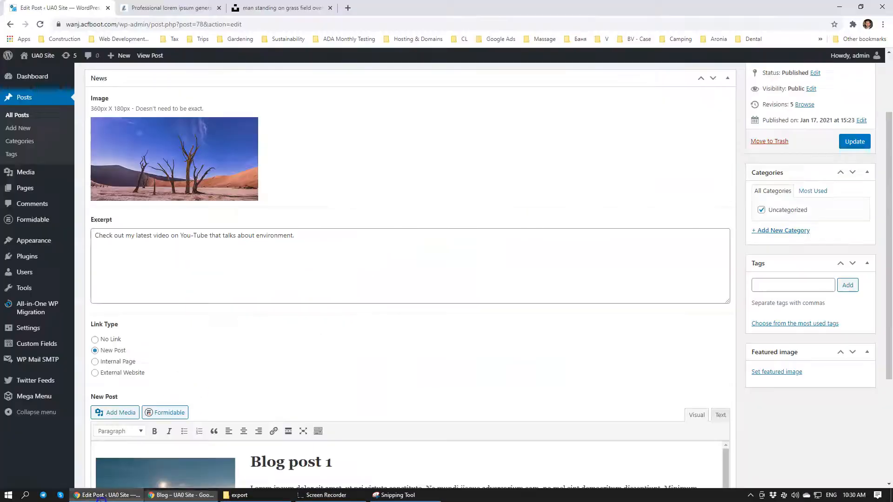
{"action": "scroll", "coordinate": [703, 231], "scroll_direction": "up", "scroll_amount": 2}
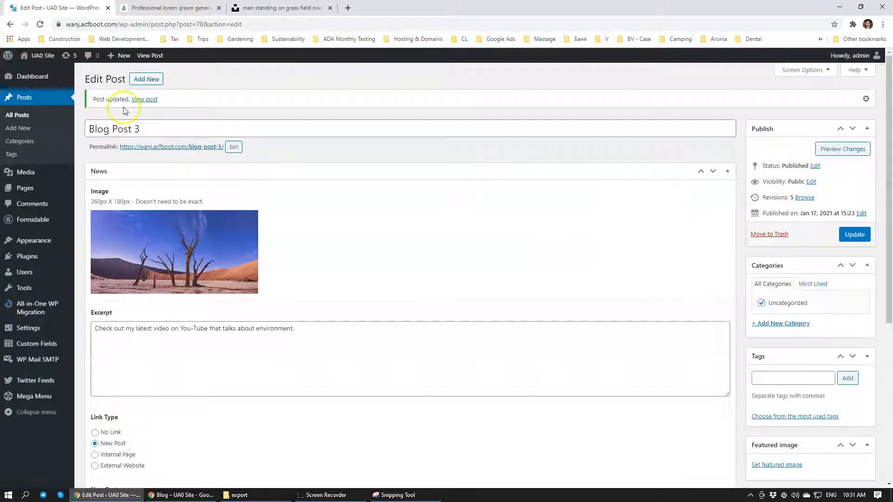
{"action": "left_click", "coordinate": [51, 113]}
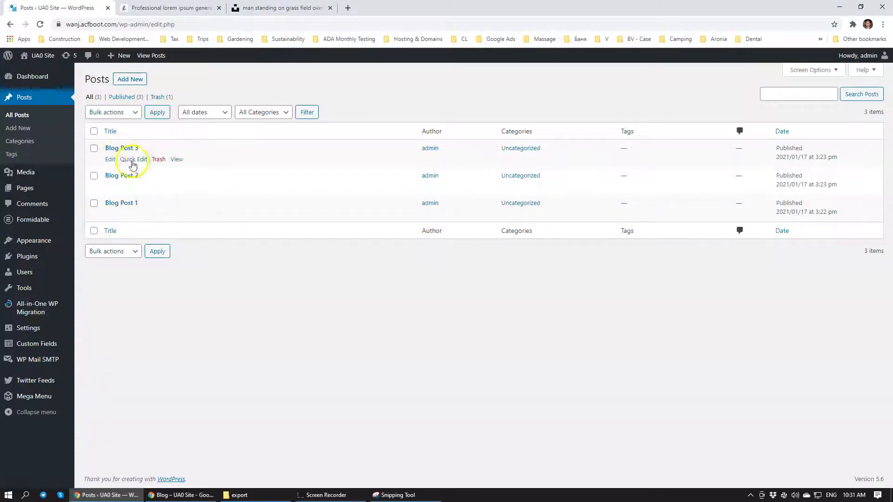
Create a Social category from the Blog Post 2 editor, make it the post's only category and update the post
{"action": "left_click", "coordinate": [123, 176]}
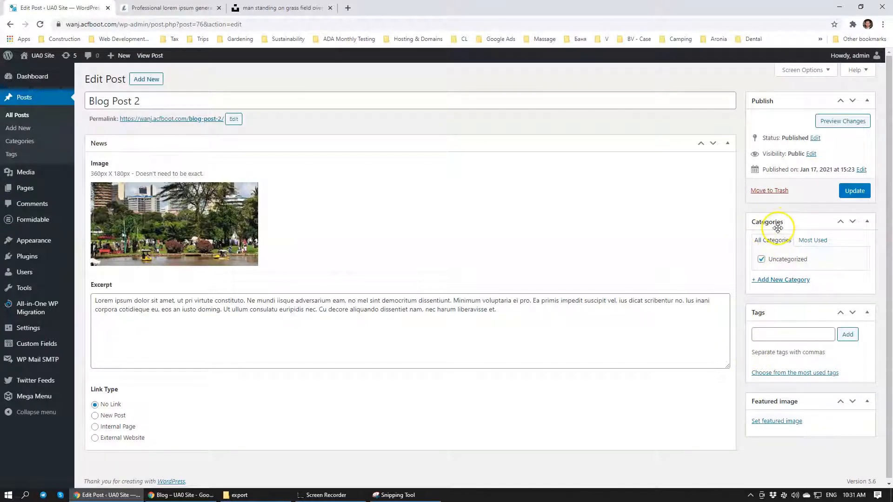
{"action": "left_click", "coordinate": [785, 279]}
{"action": "left_click", "coordinate": [782, 301]}
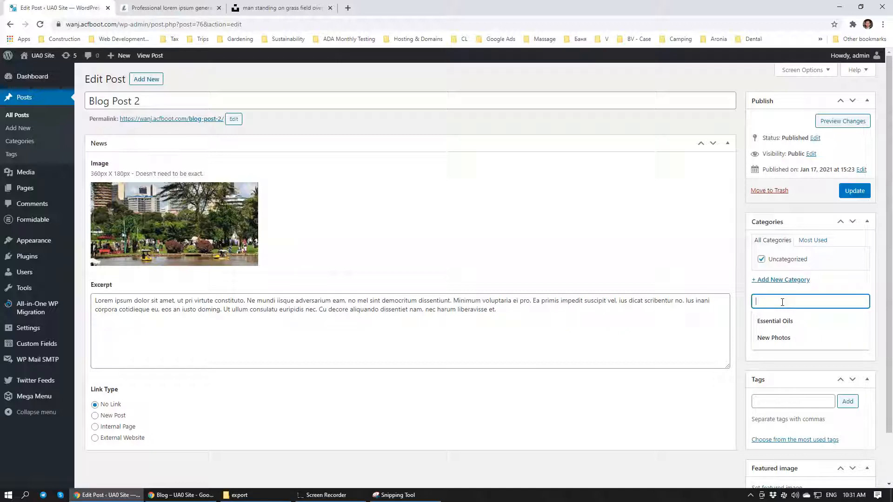
{"action": "type", "text": "Social"}
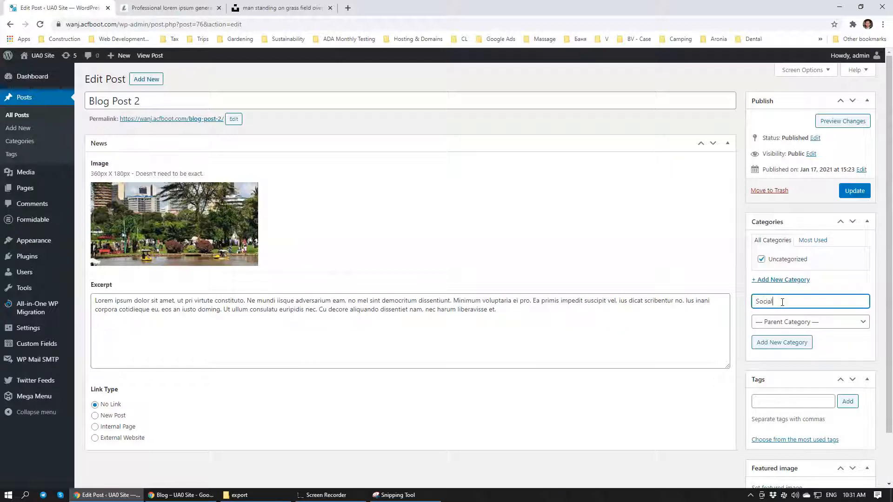
{"action": "left_click", "coordinate": [819, 284]}
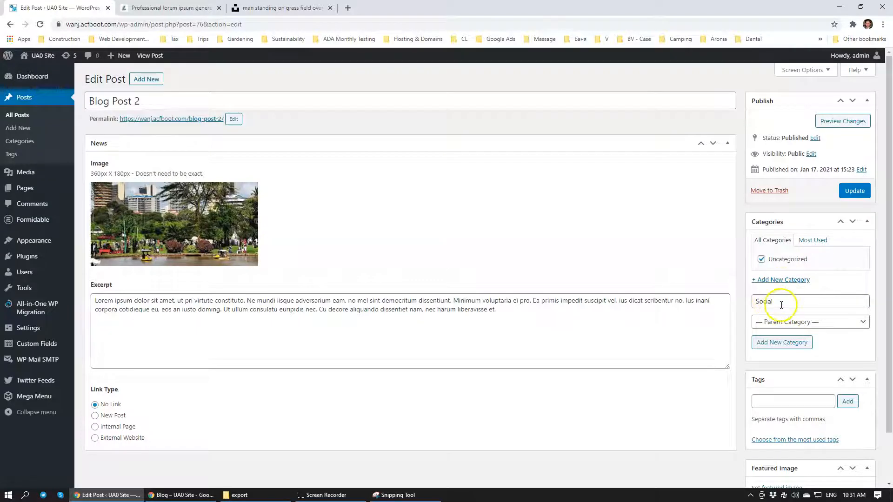
{"action": "left_click", "coordinate": [780, 344]}
{"action": "left_click", "coordinate": [766, 272]}
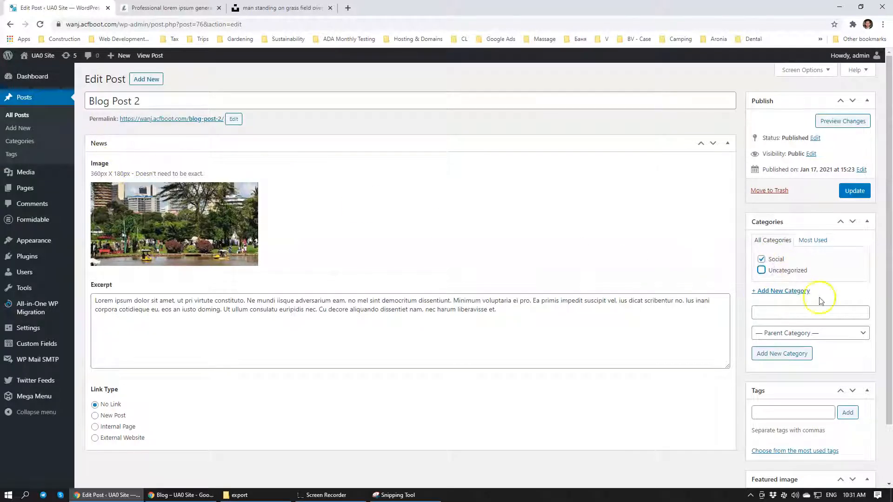
{"action": "left_click", "coordinate": [857, 193]}
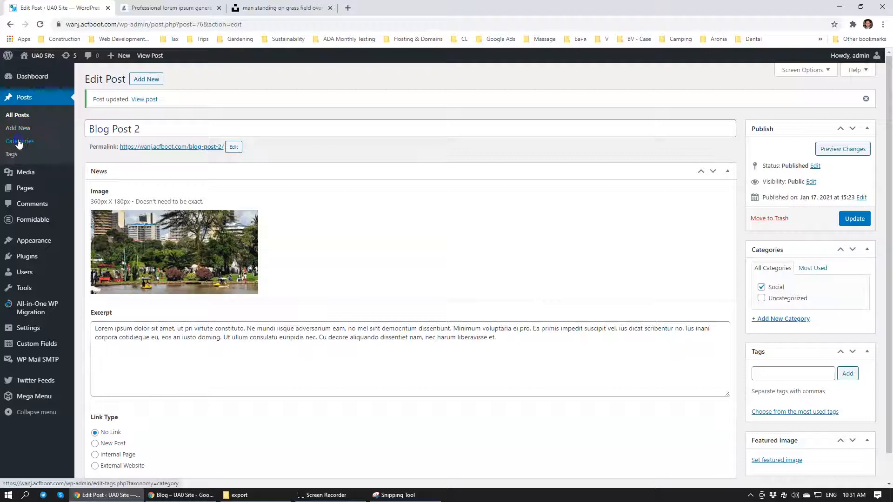
Add Politics and Environment as new post categories on the Categories page
{"action": "left_click", "coordinate": [19, 142]}
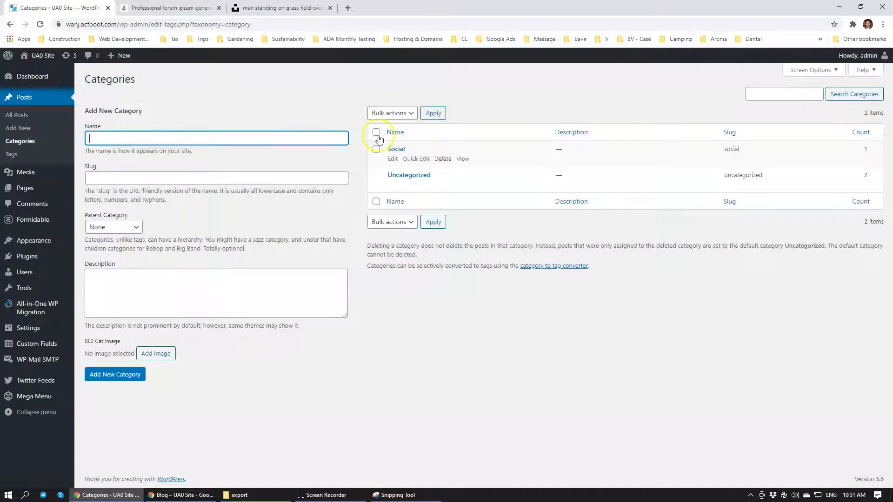
{"action": "left_click", "coordinate": [111, 124]}
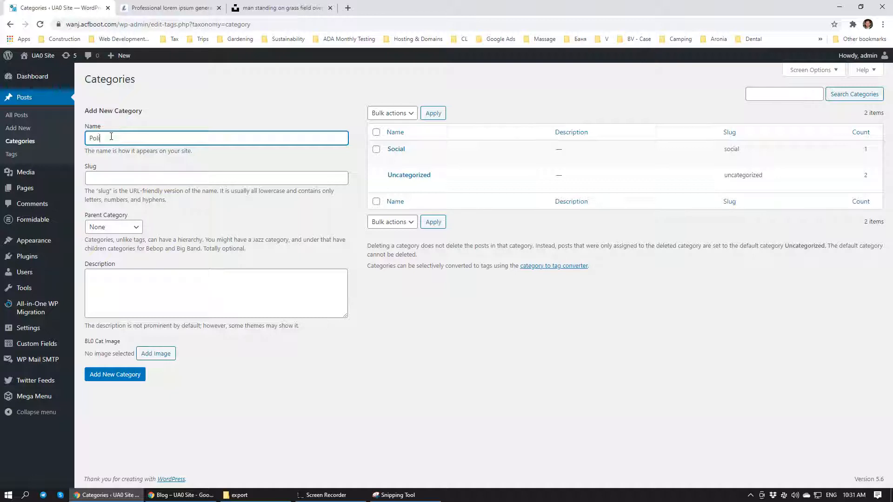
{"action": "left_click", "coordinate": [149, 170]}
{"action": "left_click", "coordinate": [168, 230]}
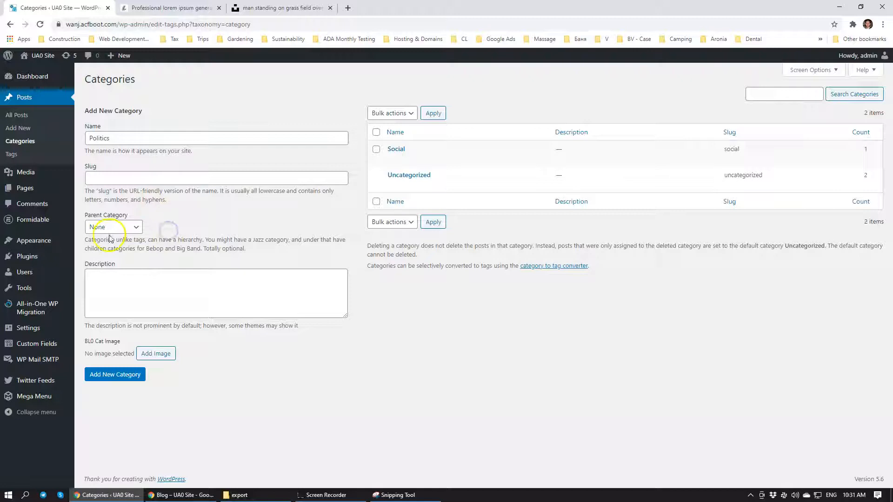
{"action": "left_click", "coordinate": [115, 379]}
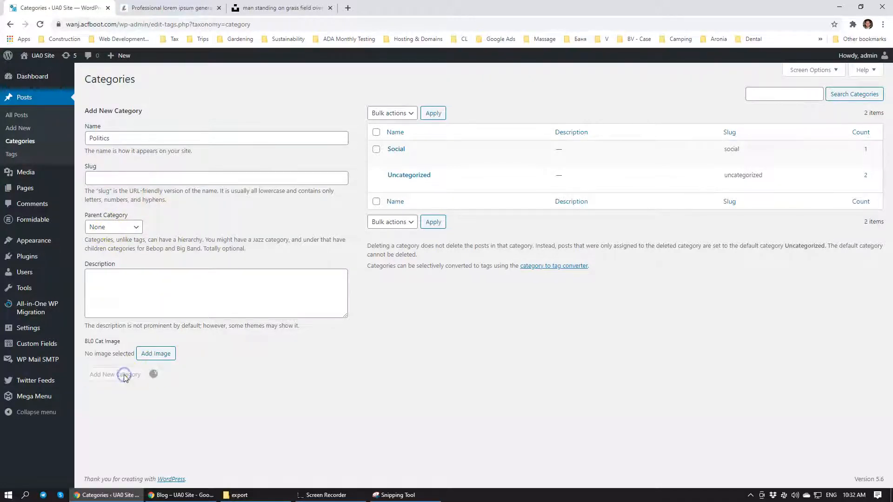
{"action": "left_click", "coordinate": [128, 134]}
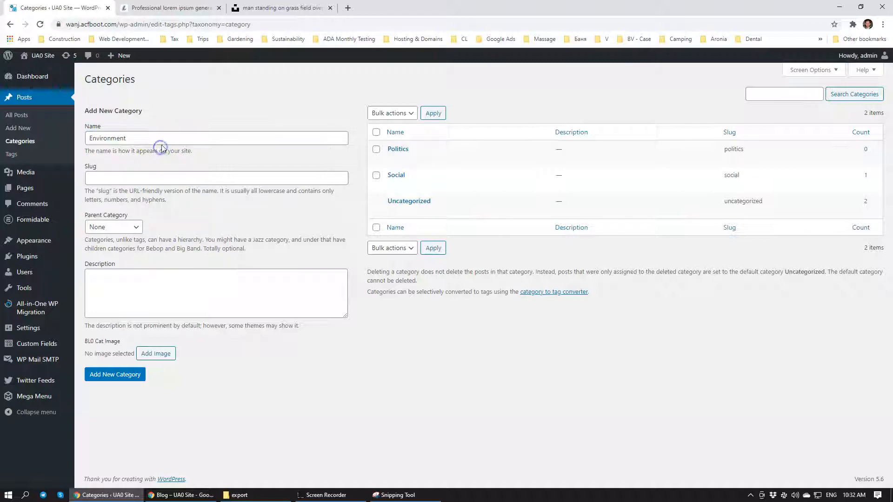
{"action": "left_click", "coordinate": [106, 375]}
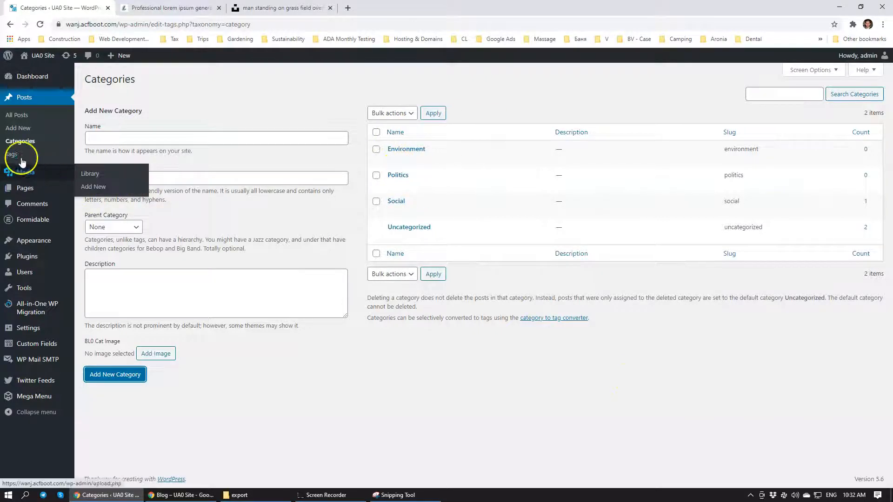
Assign Blog Post 3 to the Environment category instead of Uncategorized and update the post
{"action": "mouse_move", "coordinate": [18, 186]}
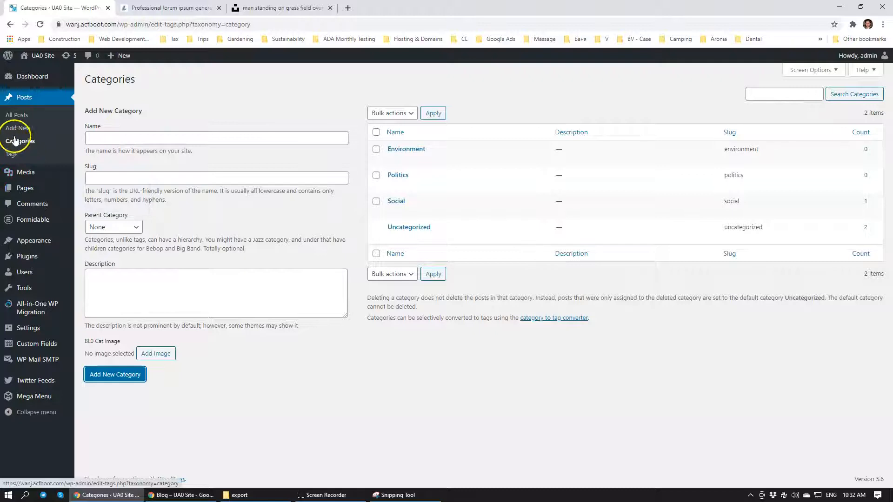
{"action": "left_click", "coordinate": [20, 115]}
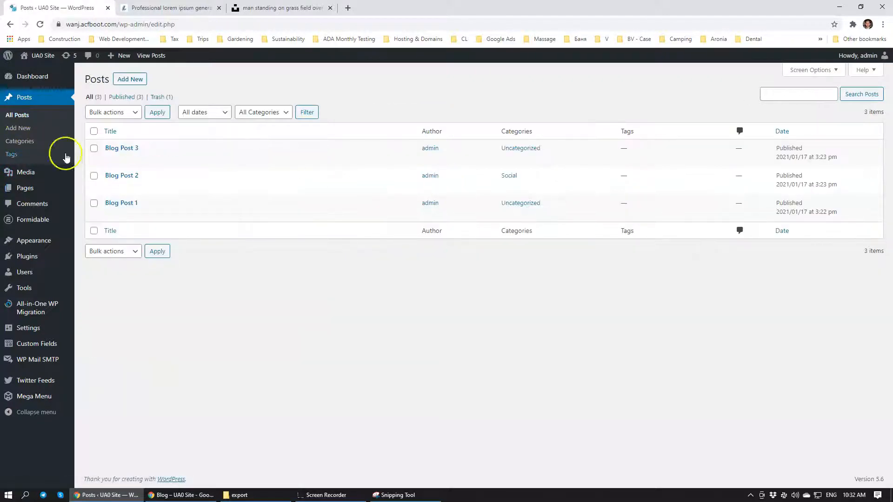
{"action": "left_click", "coordinate": [129, 148]}
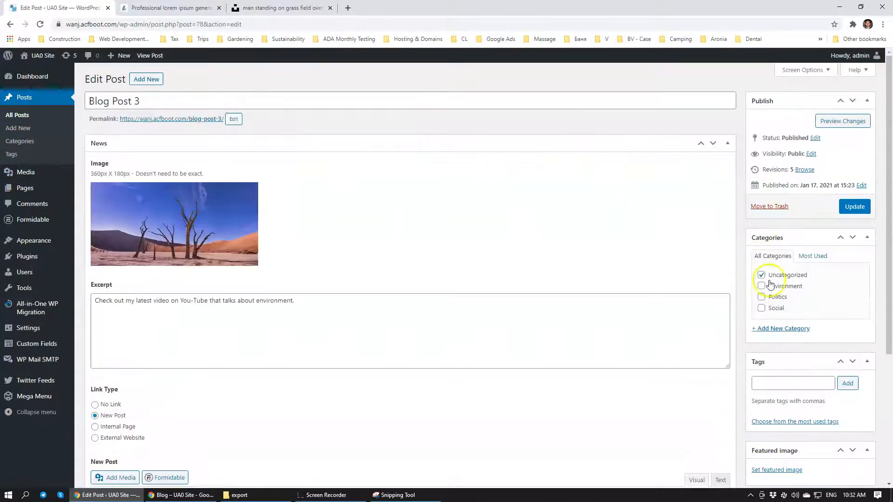
{"action": "left_click", "coordinate": [762, 286]}
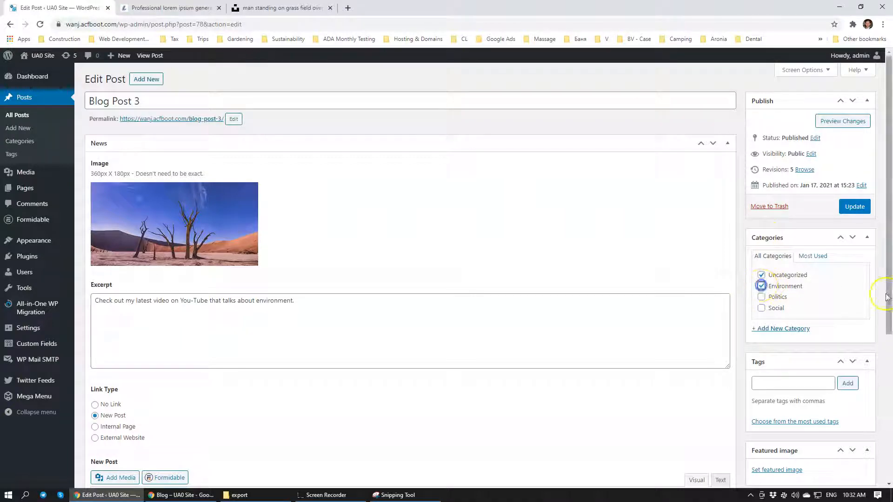
{"action": "left_click", "coordinate": [761, 274]}
{"action": "left_click", "coordinate": [854, 206]}
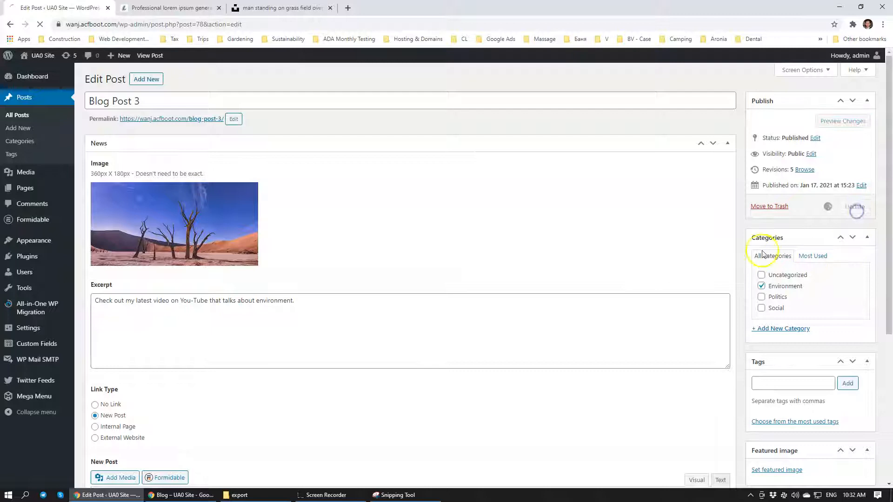
Change Blog Post 2's category from Social to Politics and update the post
{"action": "left_click", "coordinate": [29, 97]}
{"action": "left_click", "coordinate": [114, 174]}
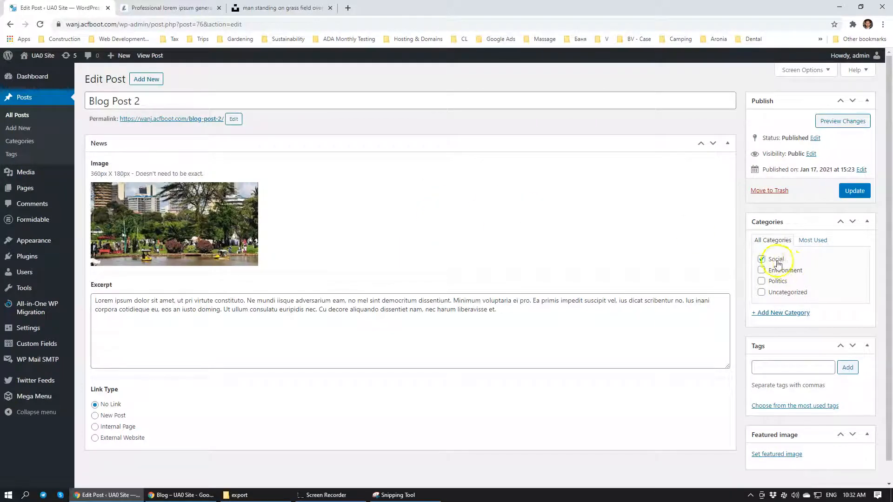
{"action": "left_click", "coordinate": [854, 191]}
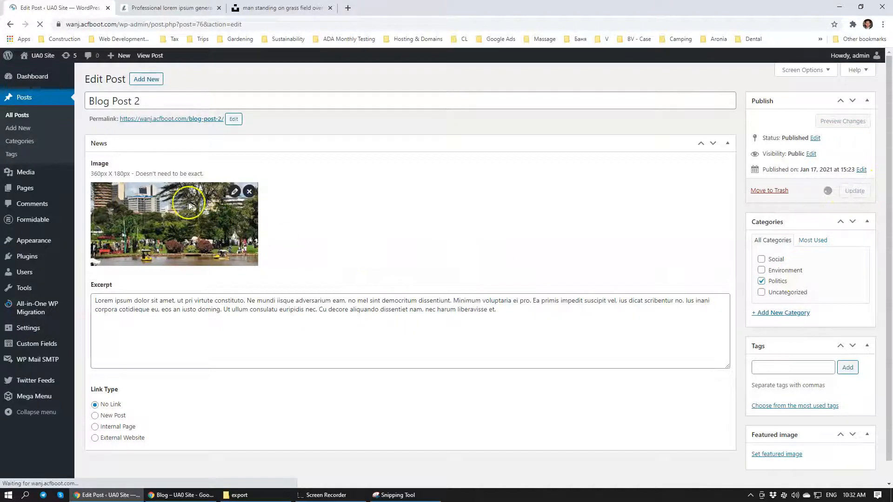
Move Blog Post 1 from Uncategorized to the Social category and update the post
{"action": "left_click", "coordinate": [26, 118]}
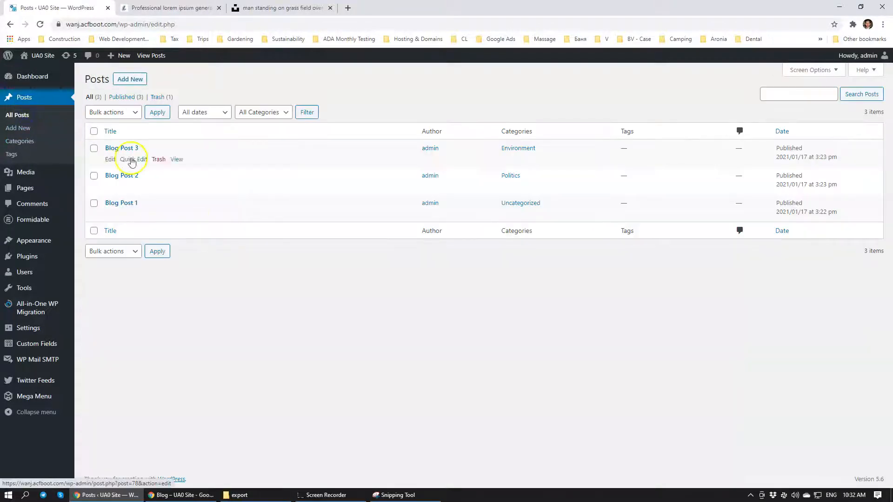
{"action": "left_click", "coordinate": [115, 201]}
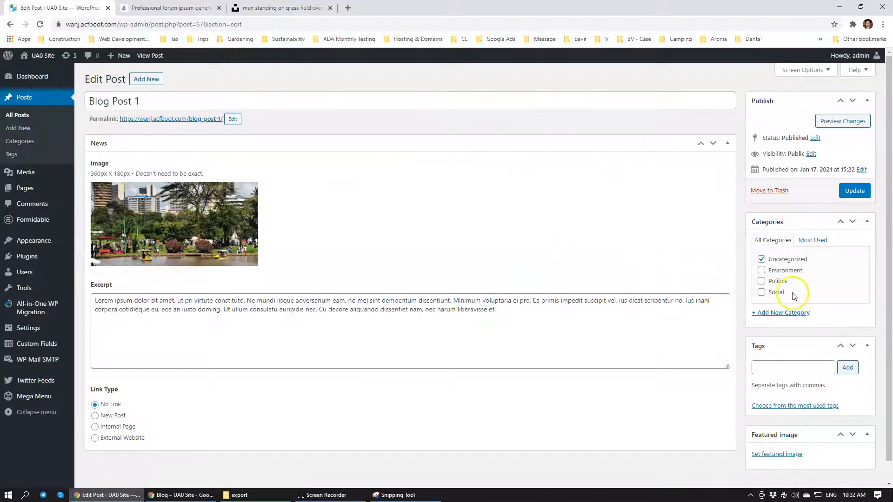
{"action": "left_click", "coordinate": [761, 260]}
{"action": "left_click", "coordinate": [854, 192]}
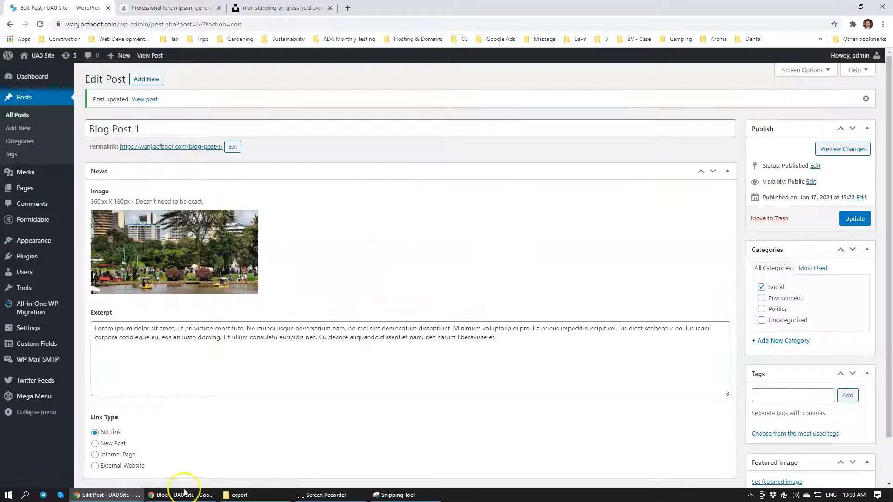
In the incognito window, reload the Blog page and review the posts in the Environment, Politics and Social categories
{"action": "left_click", "coordinate": [184, 493]}
{"action": "left_click", "coordinate": [610, 136]}
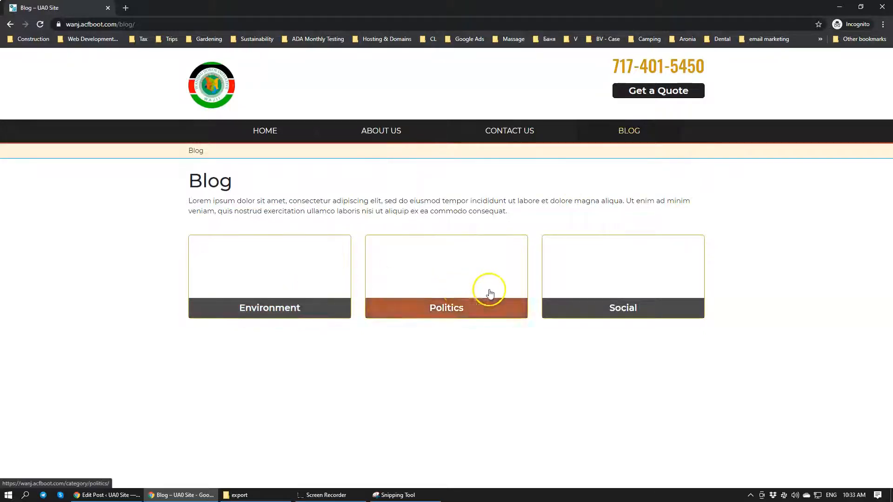
{"action": "left_click", "coordinate": [274, 279]}
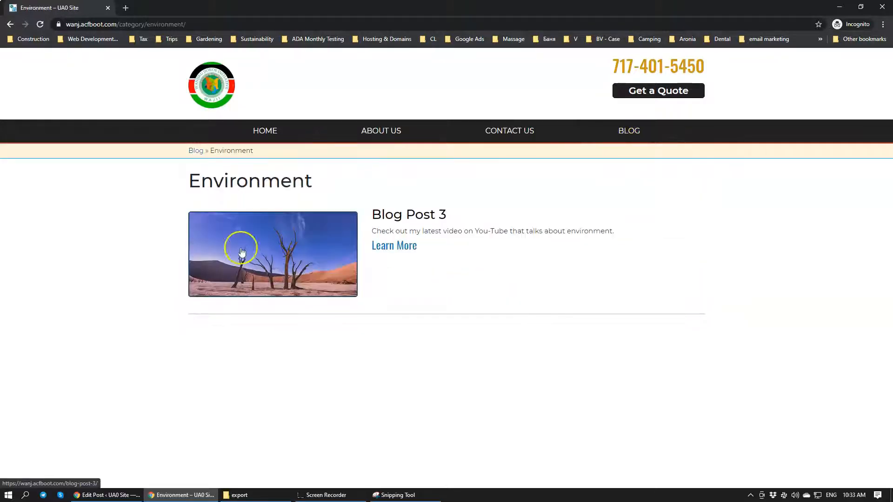
{"action": "key", "text": "alt+Left"}
{"action": "left_click", "coordinate": [454, 284]}
{"action": "key", "text": "alt+Left"}
{"action": "left_click", "coordinate": [622, 279]}
{"action": "key", "text": "alt+Left"}
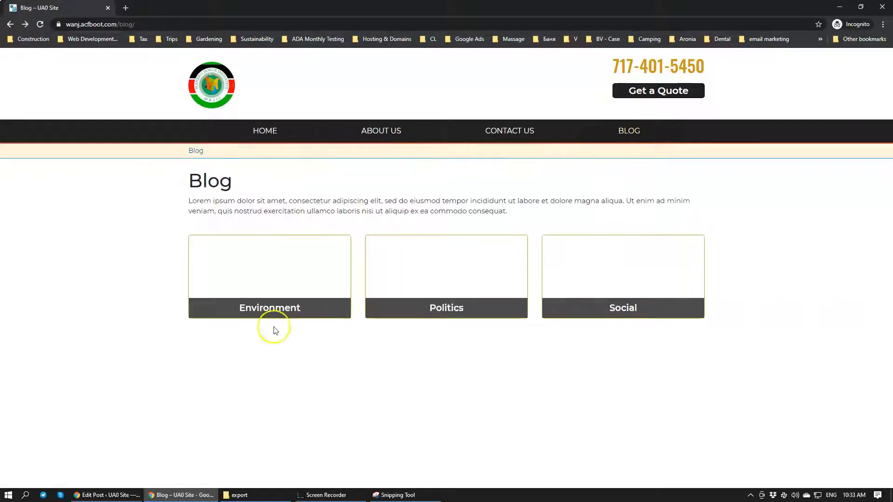
Check the Blog Post 1 editor in the admin, then examine the Latest news section on the incognito home page
{"action": "left_click", "coordinate": [106, 495]}
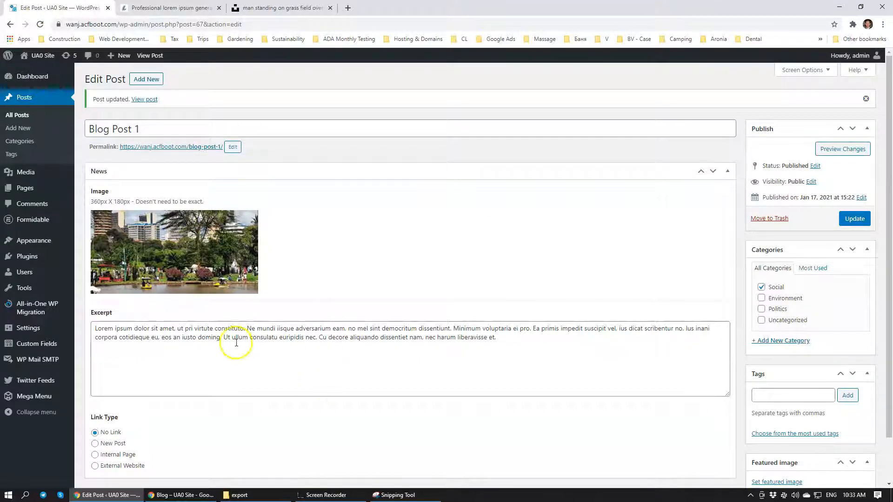
{"action": "mouse_move", "coordinate": [129, 227]}
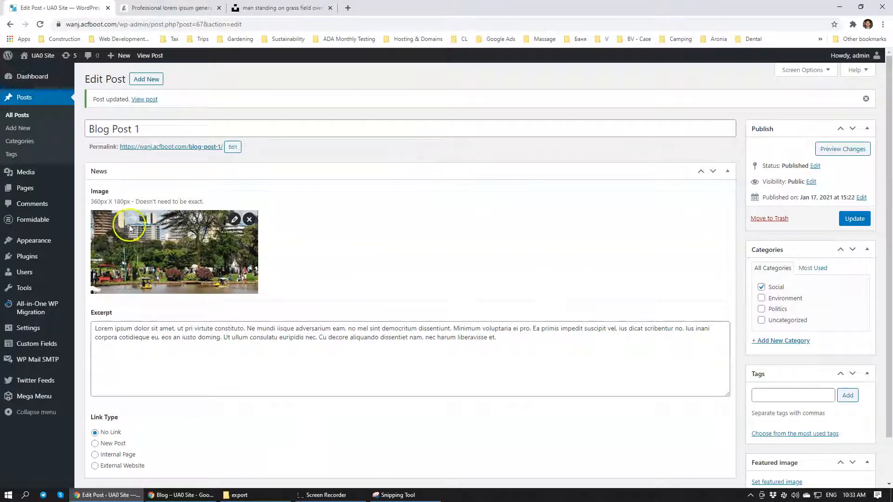
{"action": "left_click", "coordinate": [188, 494]}
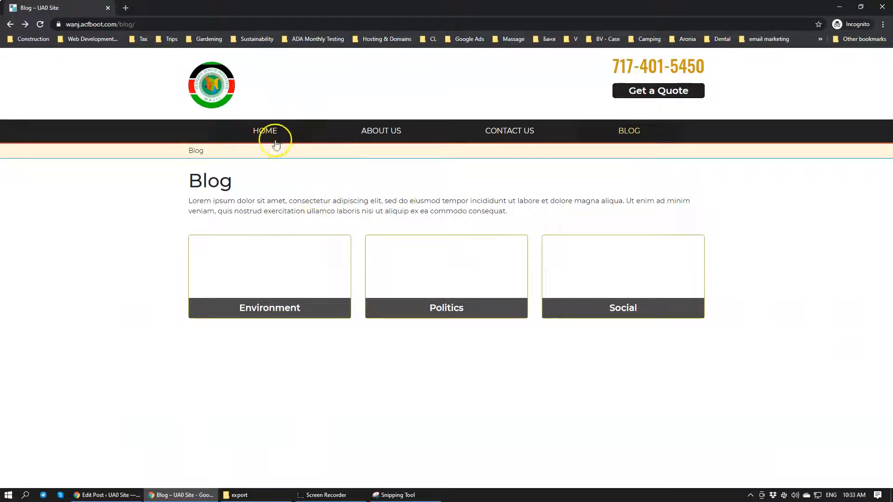
{"action": "left_click", "coordinate": [269, 126]}
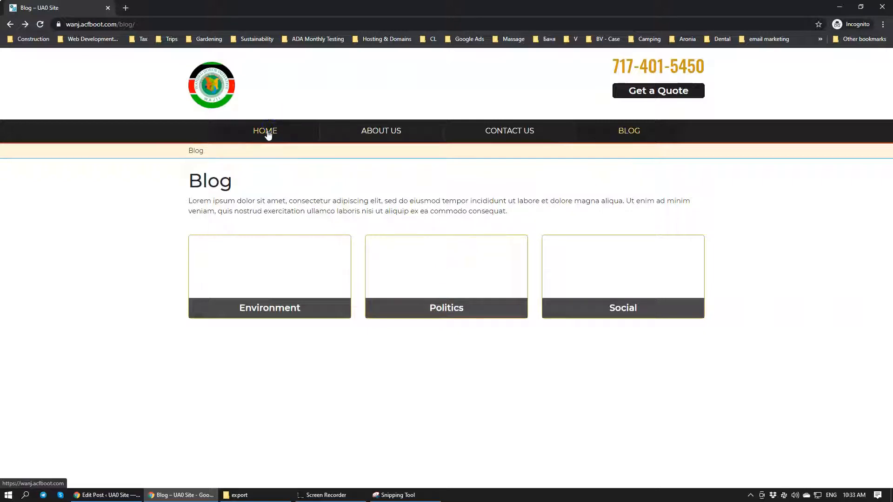
{"action": "scroll", "coordinate": [415, 304], "scroll_direction": "down", "scroll_amount": 7}
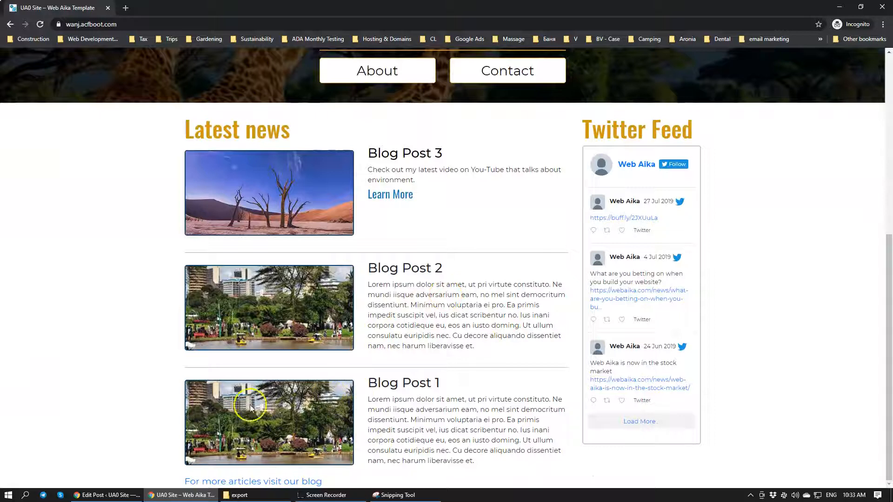
Switch back to the WordPress admin and start a new post titled "Social Change Starting Today"
{"action": "left_click", "coordinate": [119, 496]}
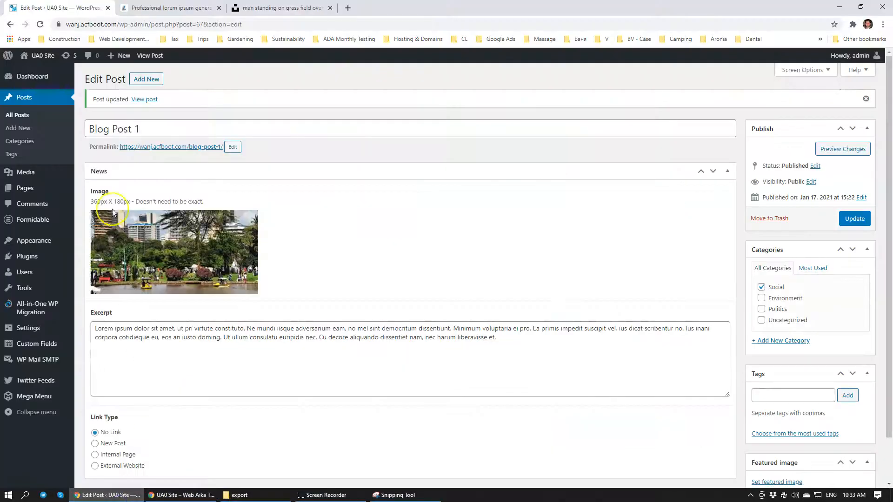
{"action": "left_click", "coordinate": [138, 81]}
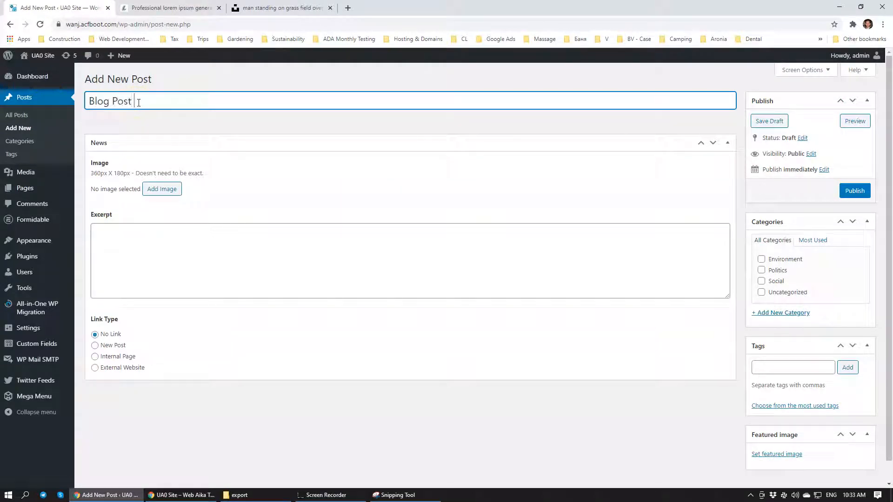
{"action": "triple_click", "coordinate": [138, 103]}
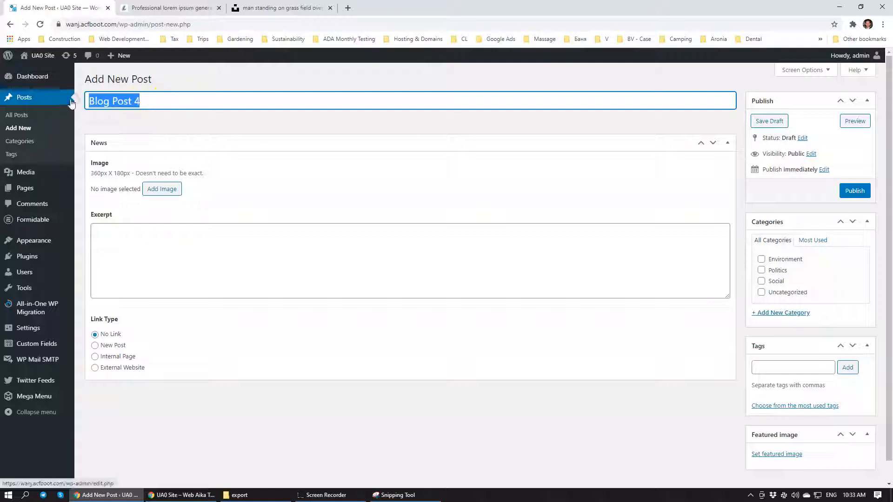
{"action": "type", "text": "Social Change Starting Today"}
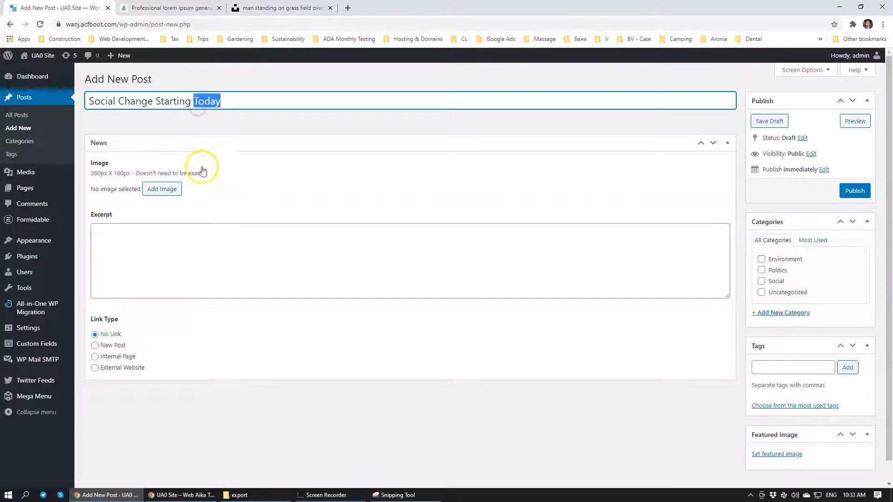
Set the news image of the post to the coastal town picture 3.jpg from the media library
{"action": "left_click", "coordinate": [243, 175]}
{"action": "left_click", "coordinate": [153, 192]}
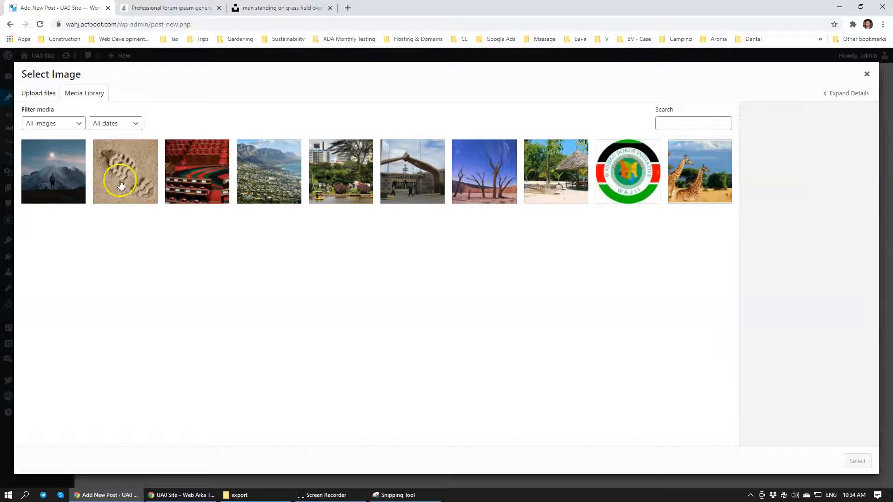
{"action": "left_click", "coordinate": [286, 181]}
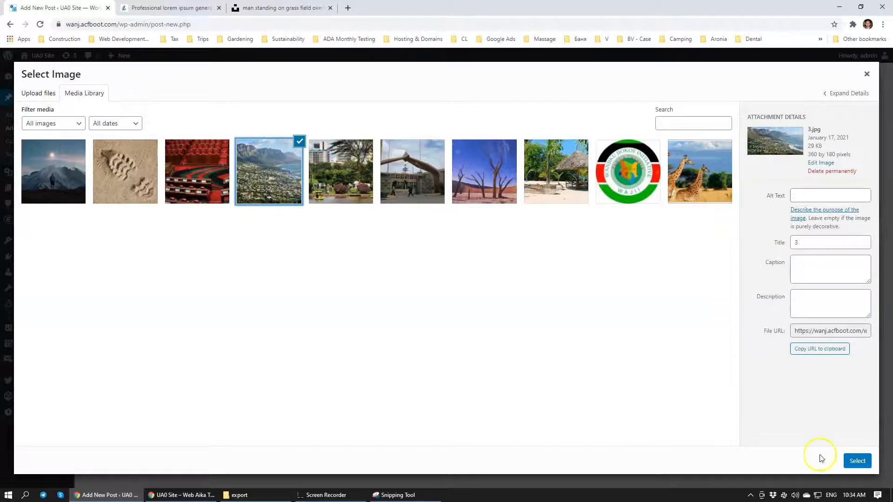
{"action": "left_click", "coordinate": [857, 460]}
Paste the copied lorem ipsum text into the excerpt and delete its last two sentences, ending at "eos an iusto doming."
{"action": "left_click", "coordinate": [215, 329]}
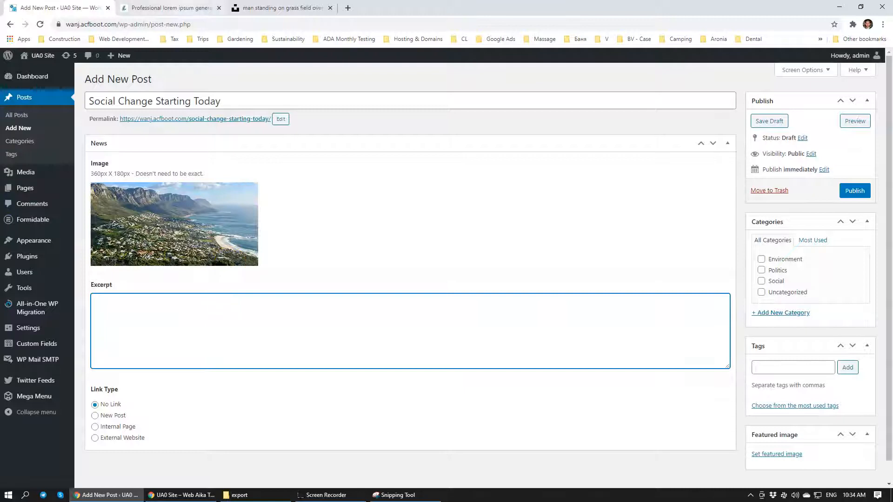
{"action": "left_click", "coordinate": [171, 8]}
{"action": "left_click", "coordinate": [51, 8]}
{"action": "type", "text": "Lorem ipsum dolor sit amet, ut pri virtute constituto. Ne mundi iisque adversarium eam, no mel sint democritum dissentiunt. Minimum voluptaria ei pro. Ea primis impedit suscipit vel, ius dicat scribentur no. Ius inani corpora cotidieque eu, eos an iusto doming. Ut ullum consulatu euripidis nec. Cu decore aliquando dissentiet nam, nec harum liberavisse et."}
{"action": "left_click_drag", "start_coordinate": [519, 312], "coordinate": [341, 319]}
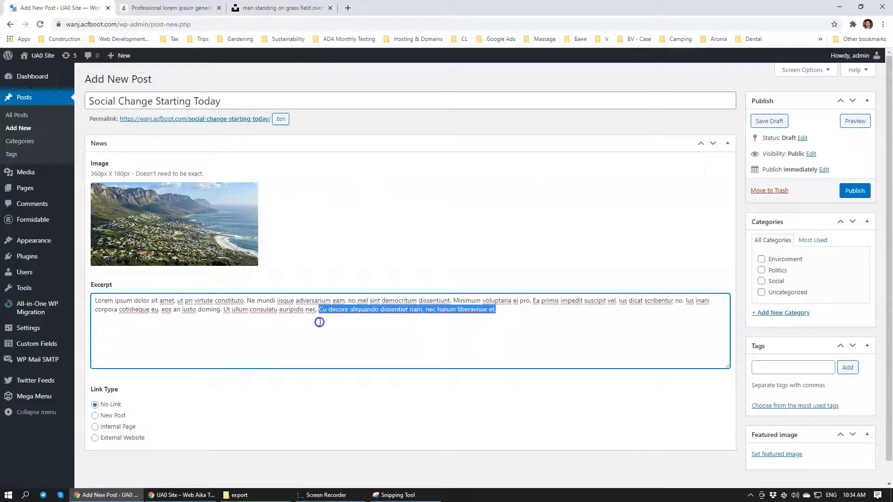
{"action": "left_click_drag", "start_coordinate": [282, 320], "coordinate": [231, 318]}
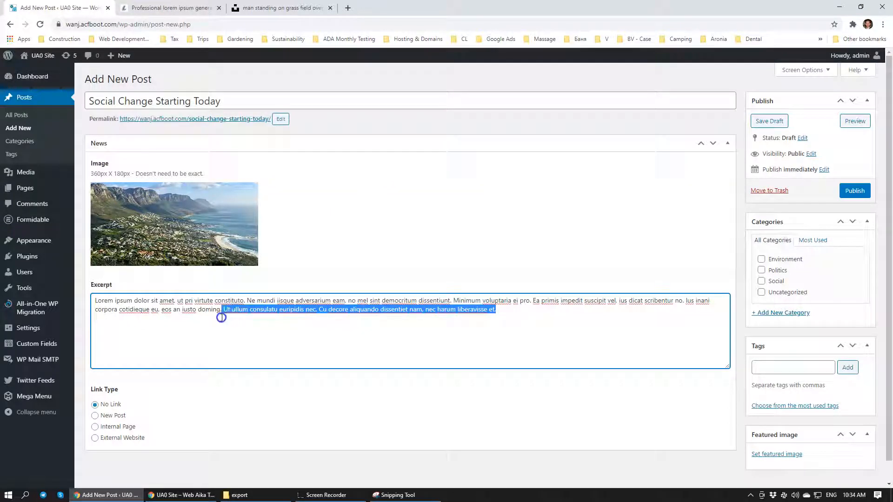
{"action": "key", "text": "BackSpace"}
Set the link type to New Post and fill its content with several pasted paragraphs of lorem ipsum text
{"action": "scroll", "coordinate": [155, 294], "scroll_direction": "down", "scroll_amount": 1}
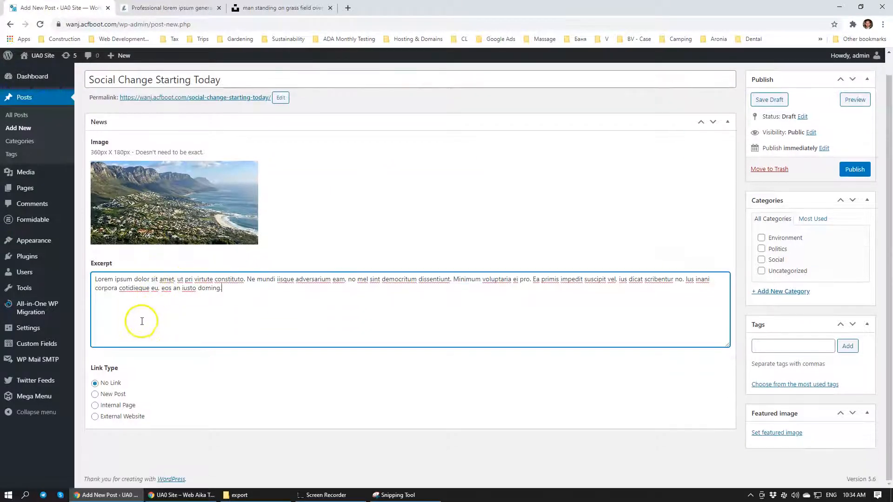
{"action": "left_click", "coordinate": [95, 394]}
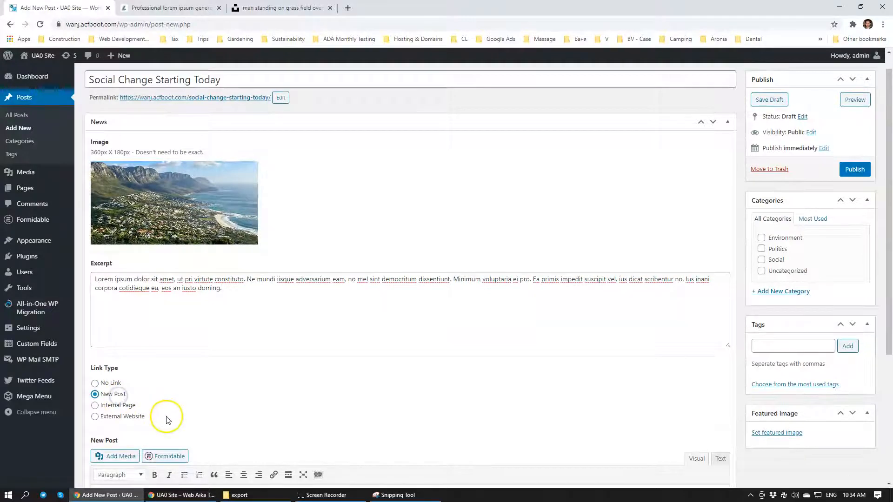
{"action": "scroll", "coordinate": [165, 418], "scroll_direction": "down", "scroll_amount": 4}
{"action": "left_click", "coordinate": [193, 344]}
{"action": "type", "text": "Lorem ipsum dolor sit amet, ut pri virtute constituto. Ne mundi iisque adversarium eam, no mel sint democritum dissentiunt. Minimum voluptaria ei pro. Ea primis impedit suscipit vel, ius dicat scribentur no. Ius inani corpora cotidieque eu, eos an iusto doming. Ut ullum consulatu euripidis nec. Cu decore aliquando dissentiet nam, nec harum liberavisse et."}
{"action": "type", "text": "Lorem ipsum dolor sit amet, ut pri virtute constituto. Ne mundi iisque adversarium eam, no mel sint democritum dissentiunt. Minimum voluptaria ei pro. Ea primis impedit suscipit vel, ius dicat scribentur no. Ius inani corpora cotidieque eu, eos an iusto doming. Ut ullum consulatu euripidis nec. Cu decore aliquando dissentiet nam, nec harum liberavisse et."}
{"action": "key", "text": "ctrl+v"}
{"action": "key", "text": "ctrl+v"}
{"action": "key", "text": "Return"}
{"action": "type", "text": "Lorem ipsum dolor sit amet, ut pri virtute constituto. Ne mundi iisque adversarium eam, no mel sint democritum dissentiunt. Minimum voluptaria ei pro. Ea primis impedit suscipit vel, ius dicat scribentur no. Ius inani corpora cotidieque eu, eos an iusto doming. Ut ullum consulatu euripidis nec. Cu decore aliquando dissentiet nam, nec harum liberavisse et."}
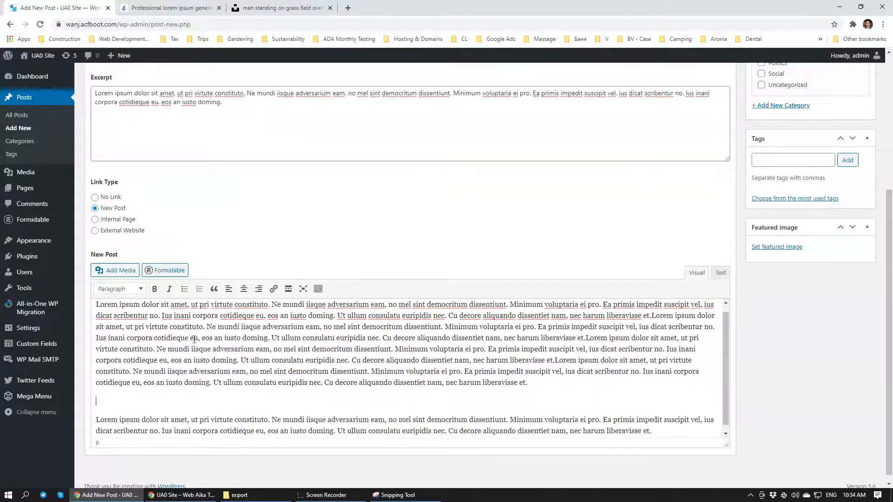
{"action": "type", "text": "Lorem ipsum dolor sit amet, ut pri virtute constituto. Ne mundi iisque adversarium eam, no mel sint democritum dissentiunt. Minimum voluptaria ei pro. Ea primis impedit suscipit vel, ius dicat scribentur no. Ius inani corpora cotidieque eu, eos an iusto doming. Ut ullum consulatu euripidis nec. Cu decore aliquando dissentiet nam, nec harum liberavisse et."}
{"action": "scroll", "coordinate": [424, 259], "scroll_direction": "up", "scroll_amount": 5}
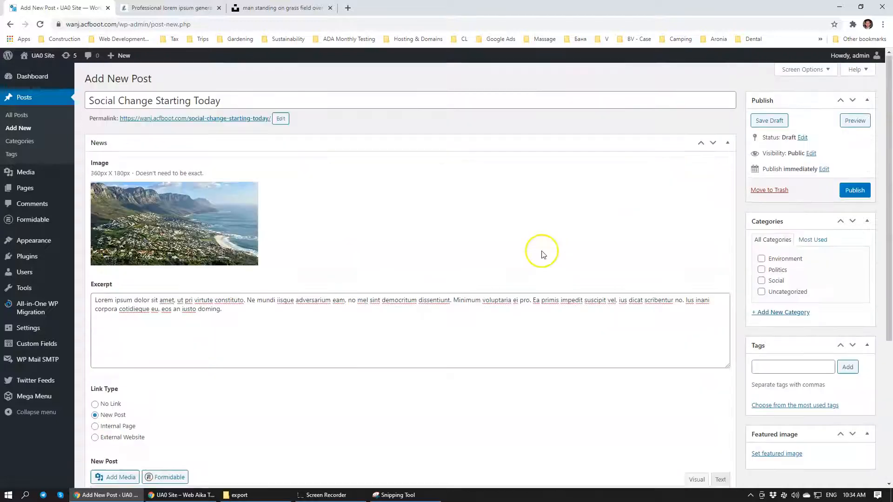
Assign the post to the Environment and Politics categories and publish it
{"action": "mouse_move", "coordinate": [146, 259]}
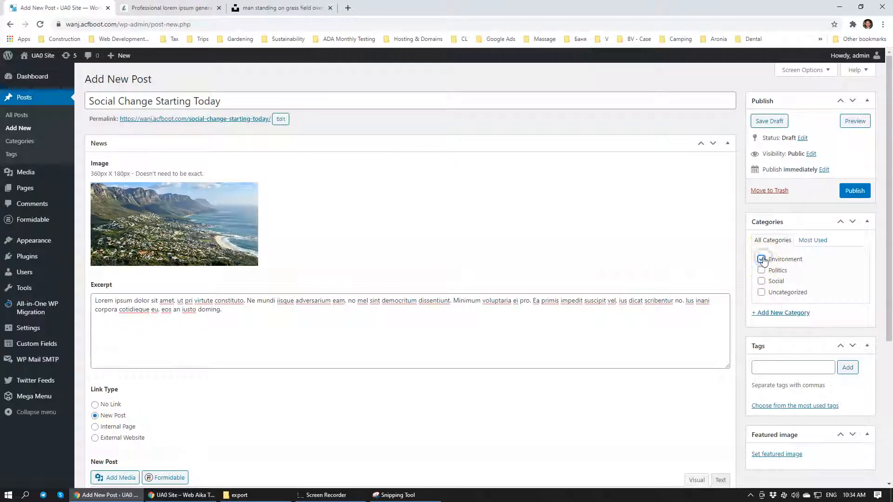
{"action": "left_click", "coordinate": [762, 271]}
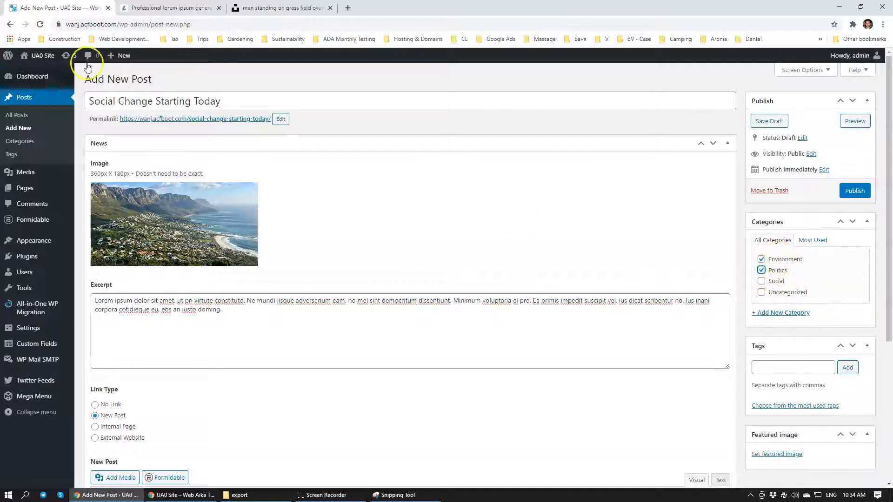
{"action": "left_click", "coordinate": [762, 258]}
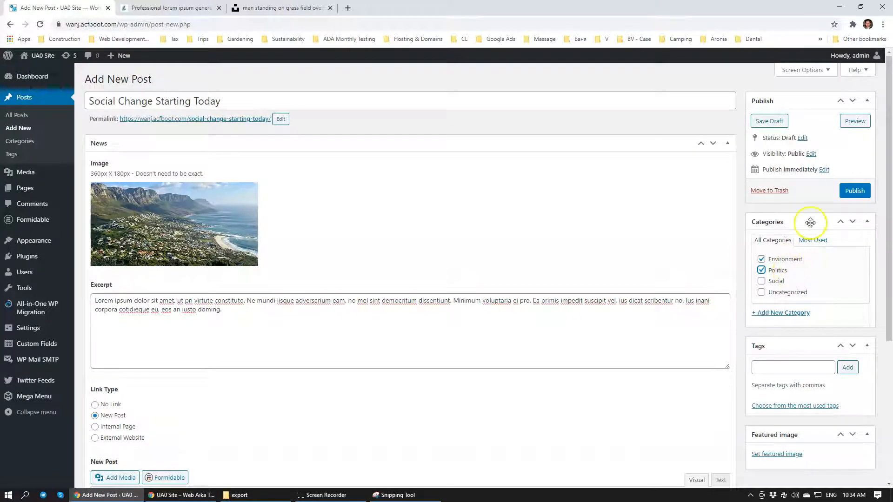
{"action": "left_click", "coordinate": [858, 197]}
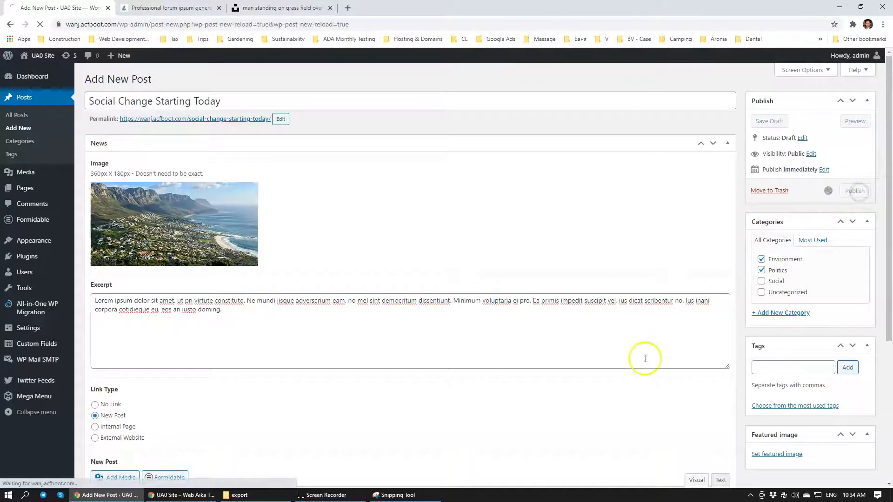
Switch to the incognito window, reload the home page and open the "Social Change Starting Today" post from Latest news
{"action": "left_click", "coordinate": [181, 495]}
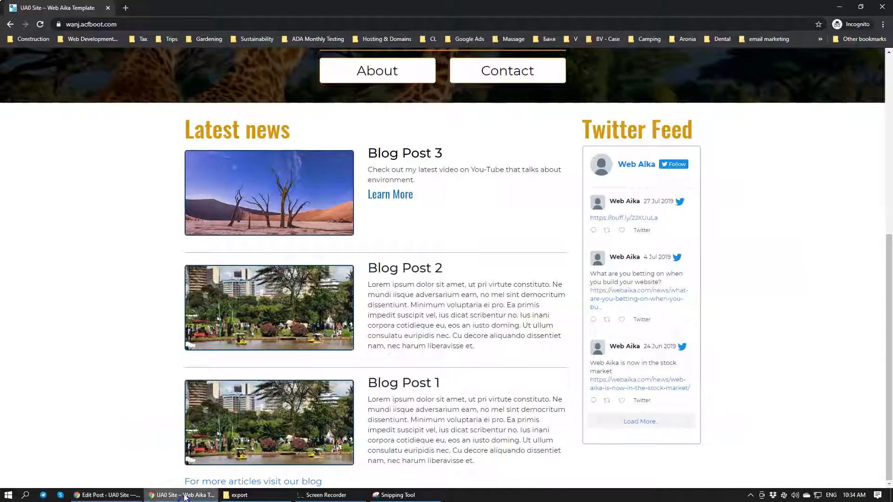
{"action": "left_click", "coordinate": [40, 25]}
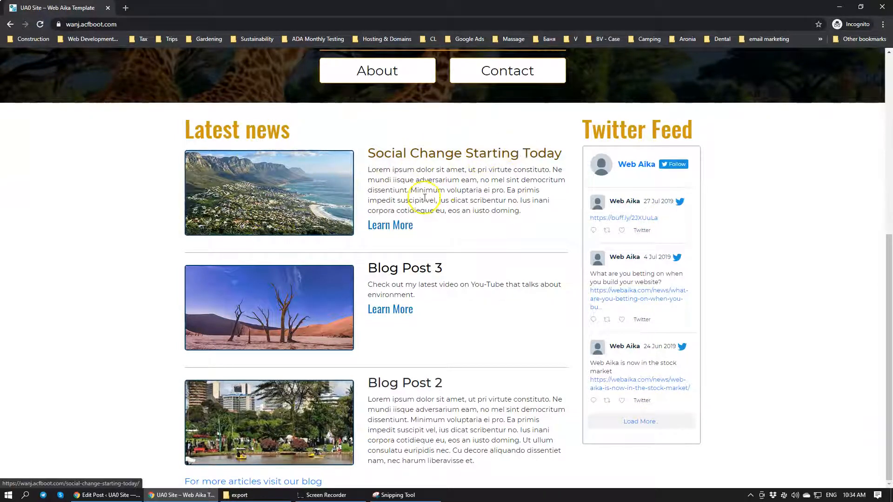
{"action": "left_click", "coordinate": [390, 228]}
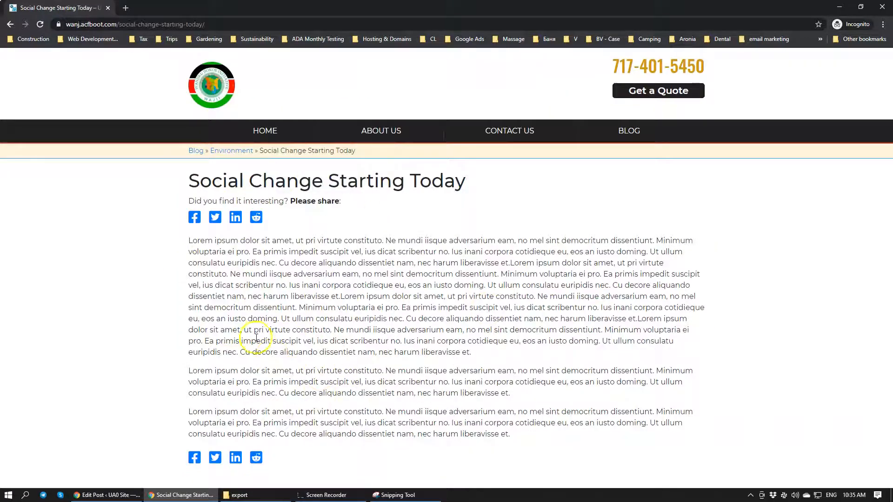
Open the Blog page and review the posts in the Environment, Social and Politics categories
{"action": "left_click", "coordinate": [625, 131]}
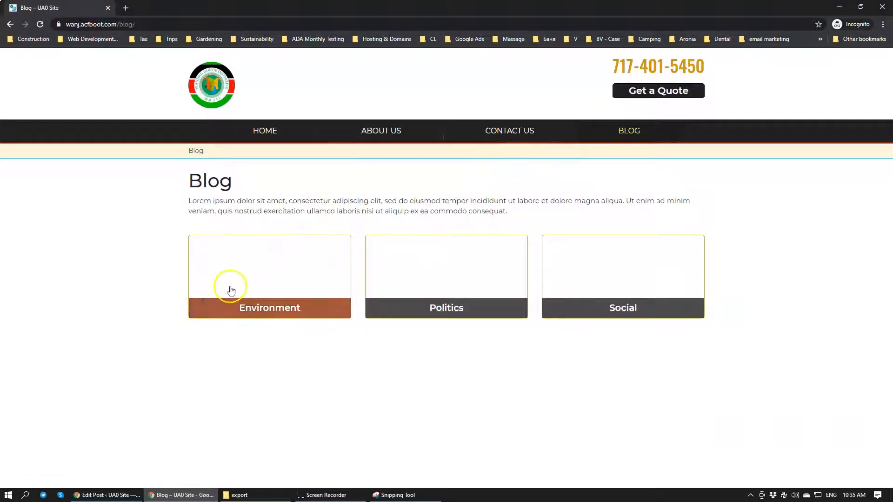
{"action": "left_click", "coordinate": [276, 303]}
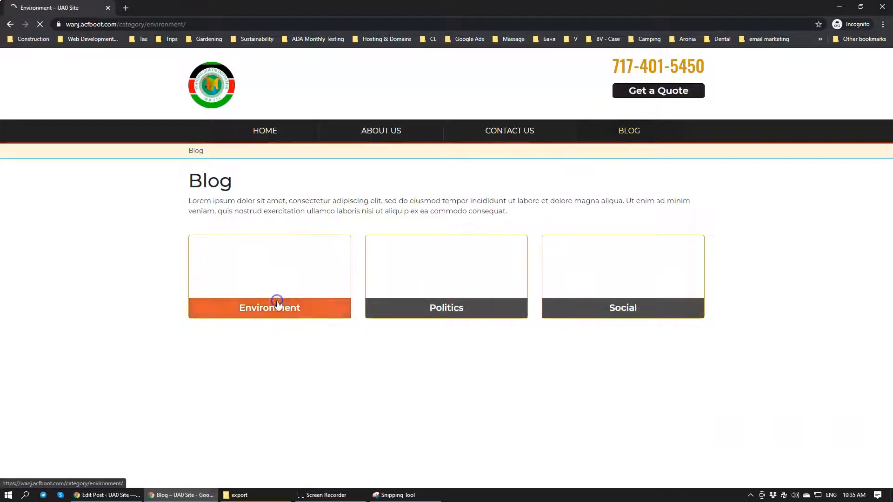
{"action": "key", "text": "alt+Left"}
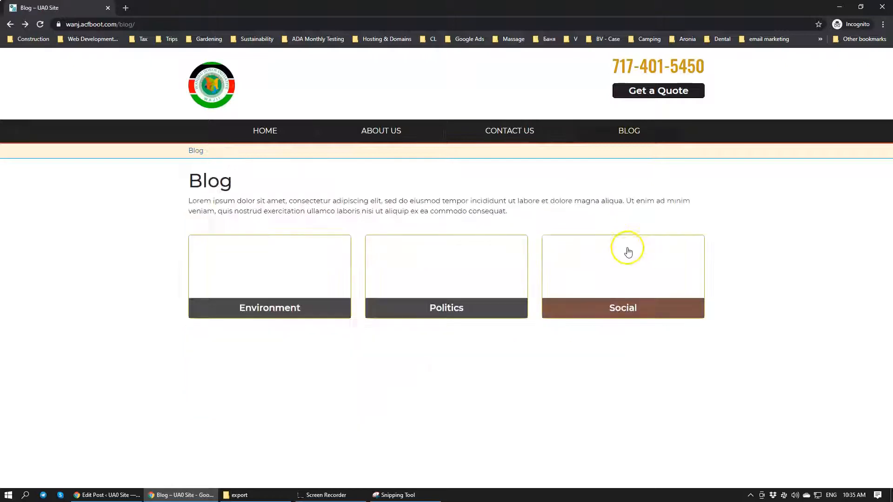
{"action": "left_click", "coordinate": [640, 279]}
{"action": "key", "text": "alt+Left"}
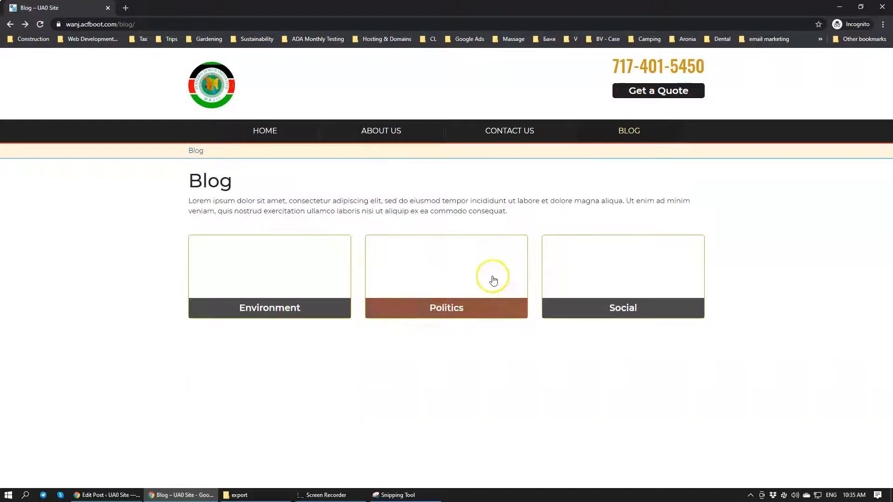
{"action": "left_click", "coordinate": [454, 278]}
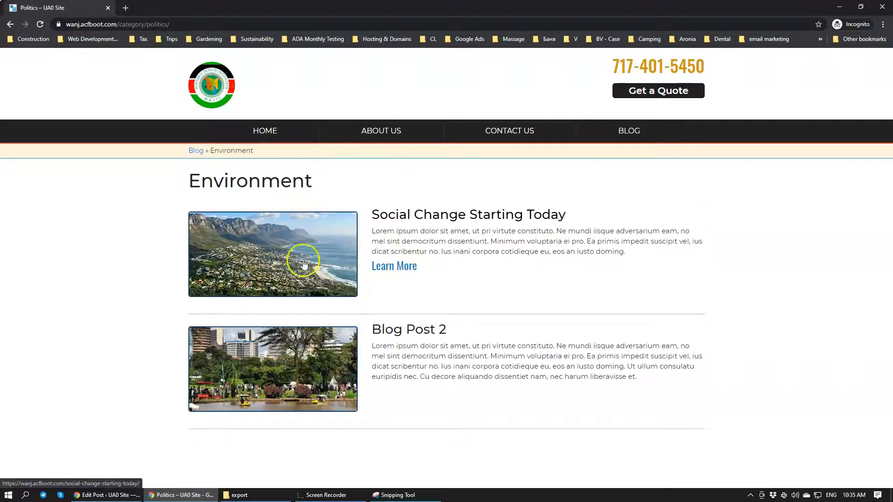
Check the published post's categories in the WordPress admin, then examine the category tiles on the incognito Blog page
{"action": "left_click", "coordinate": [76, 495]}
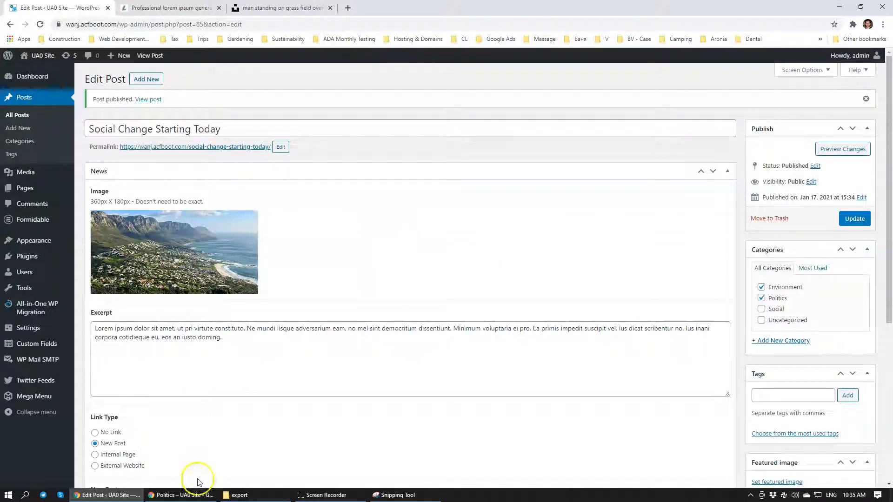
{"action": "left_click", "coordinate": [182, 495]}
{"action": "left_click", "coordinate": [630, 132]}
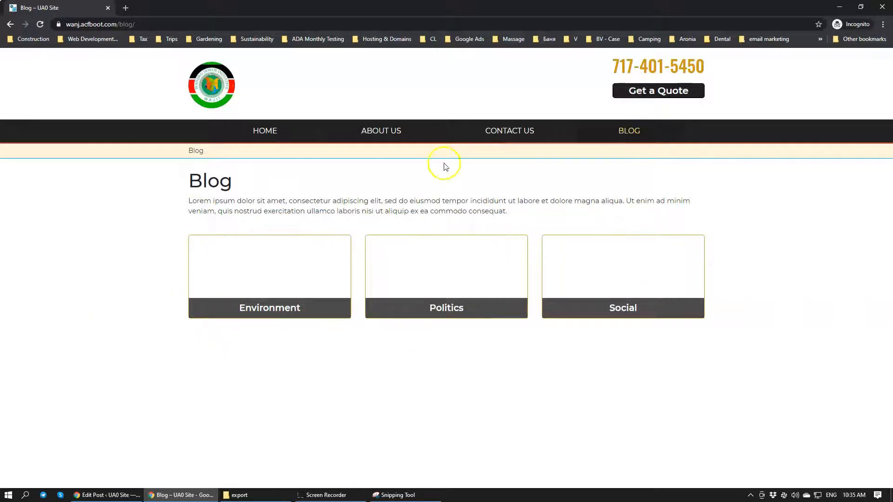
{"action": "left_click", "coordinate": [106, 495]}
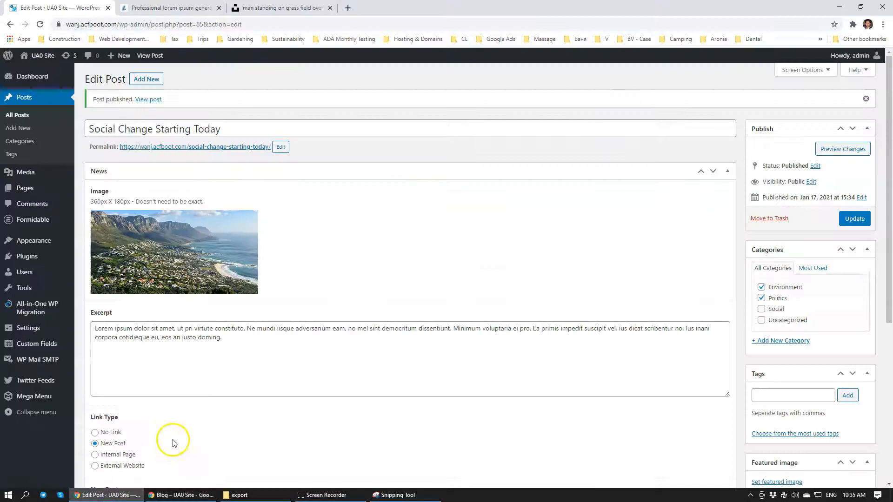
{"action": "left_click", "coordinate": [182, 495]}
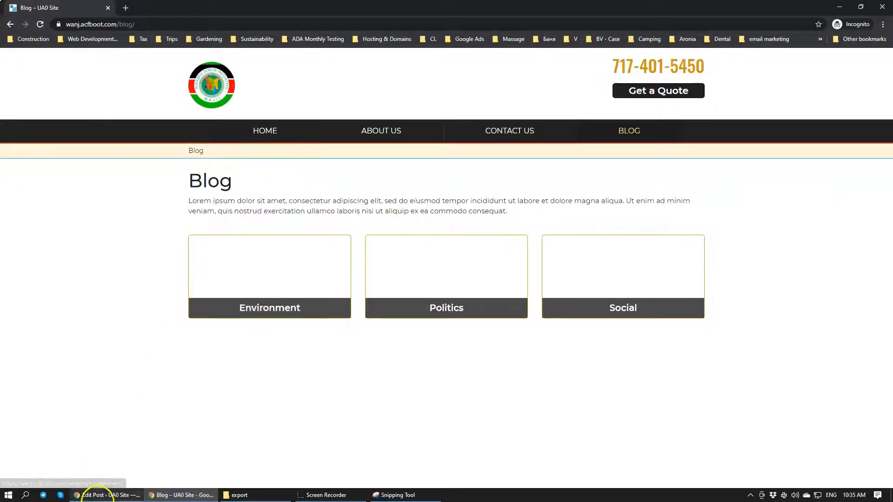
Switch back to the WordPress admin, set the Environment category's image to the beach hut picture 1.jpg and update the category
{"action": "left_click", "coordinate": [100, 495]}
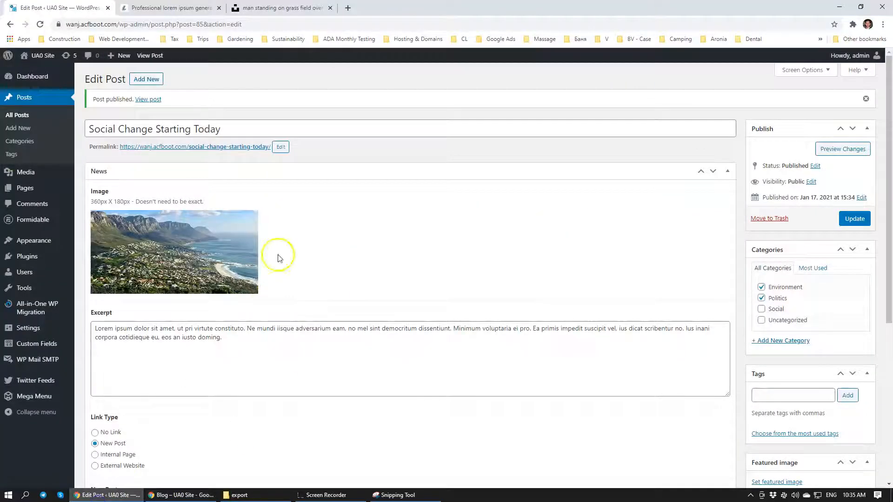
{"action": "left_click", "coordinate": [25, 142]}
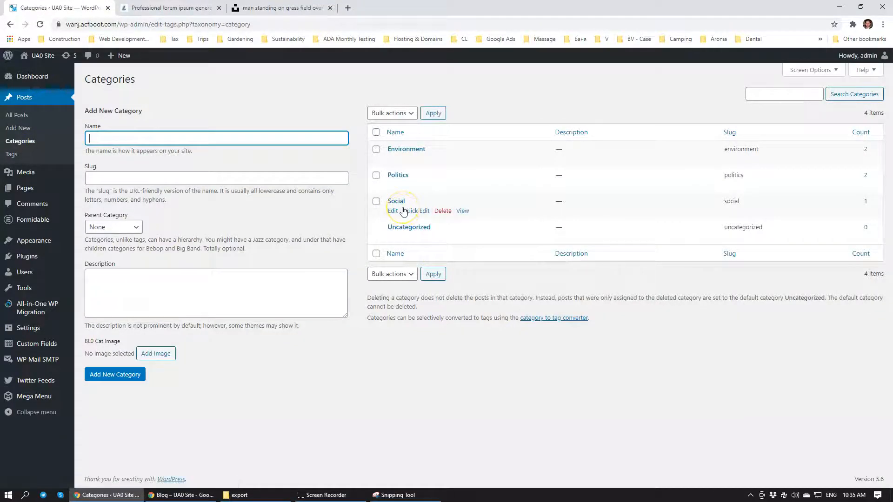
{"action": "left_click", "coordinate": [395, 149]}
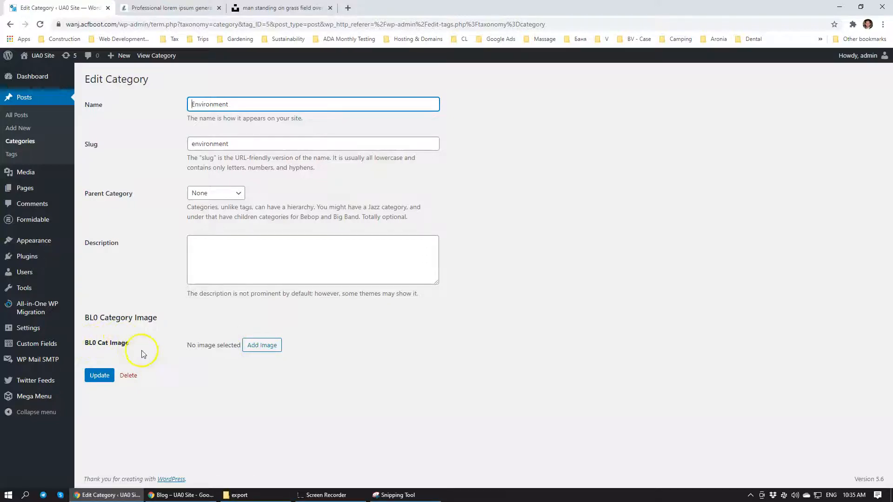
{"action": "left_click", "coordinate": [263, 346]}
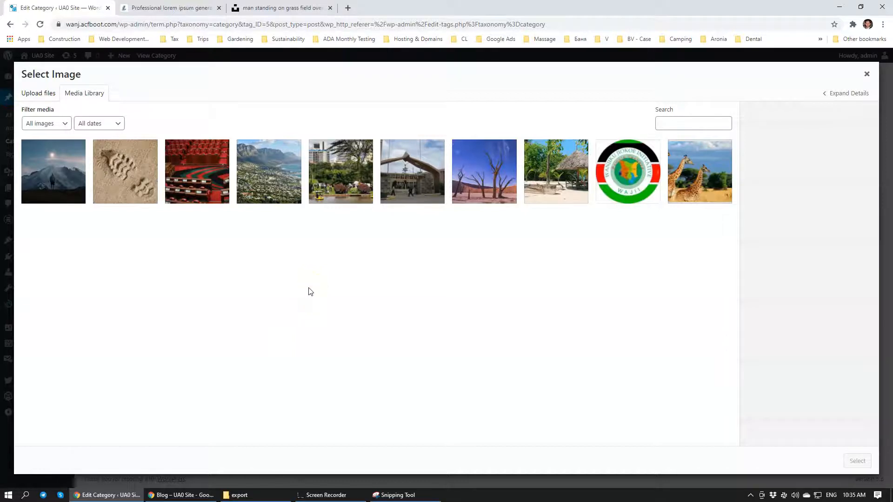
{"action": "left_click", "coordinate": [480, 190]}
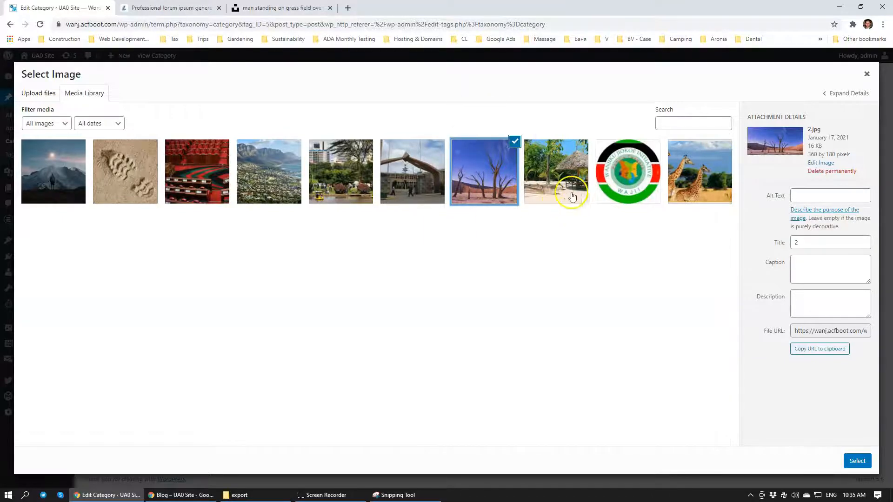
{"action": "left_click", "coordinate": [553, 180]}
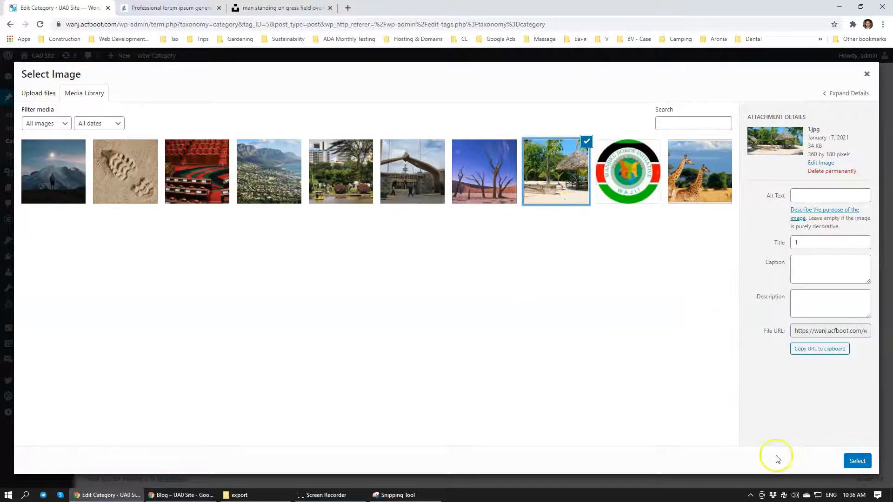
{"action": "left_click", "coordinate": [857, 460]}
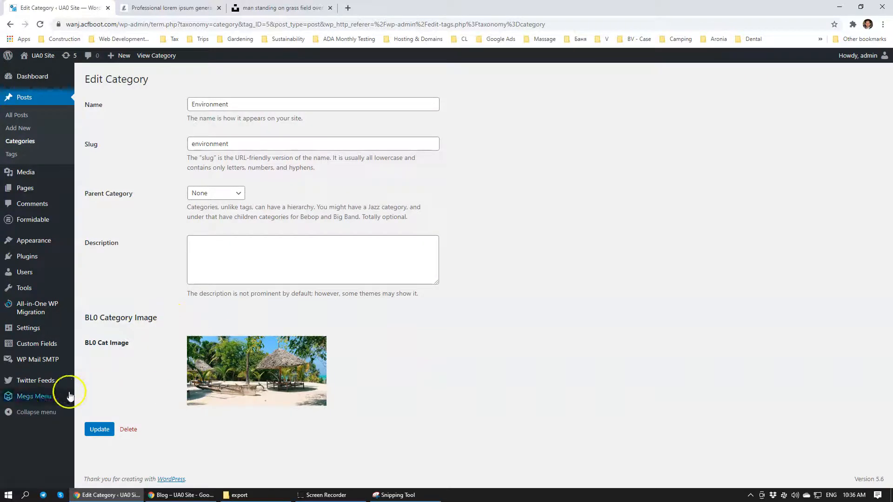
{"action": "left_click", "coordinate": [95, 435]}
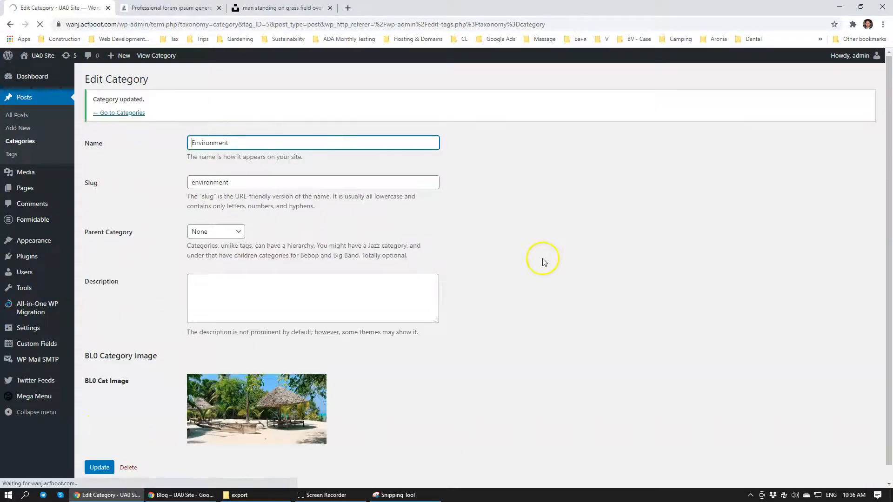
Open the Politics category from the category list, set its image to the red parliament chamber picture 4.jpg and update the category
{"action": "left_click", "coordinate": [122, 113]}
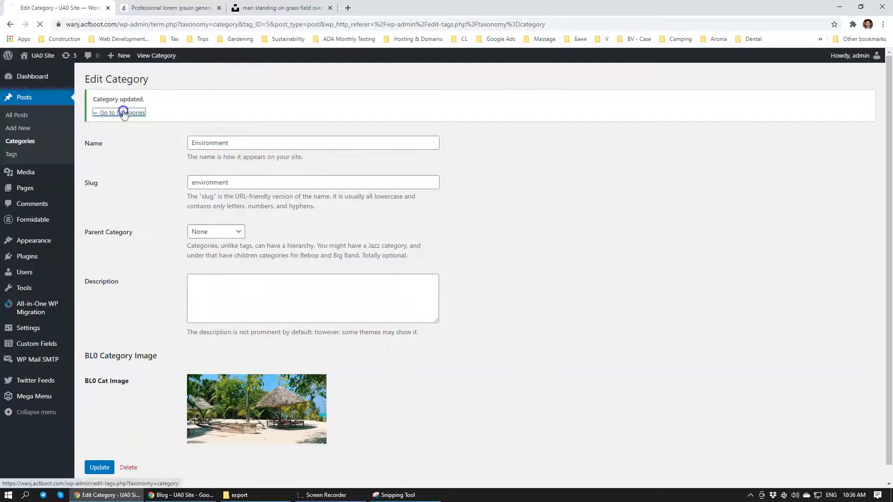
{"action": "left_click", "coordinate": [397, 175]}
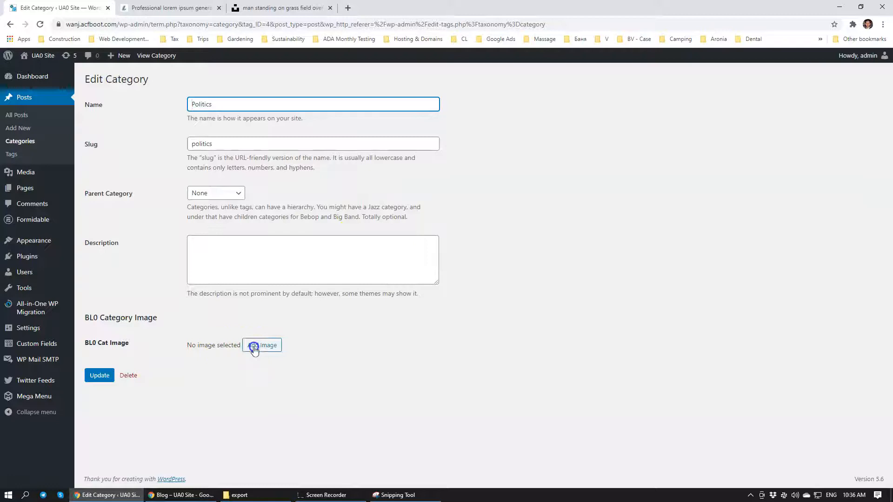
{"action": "left_click", "coordinate": [254, 349]}
{"action": "left_click", "coordinate": [231, 148]}
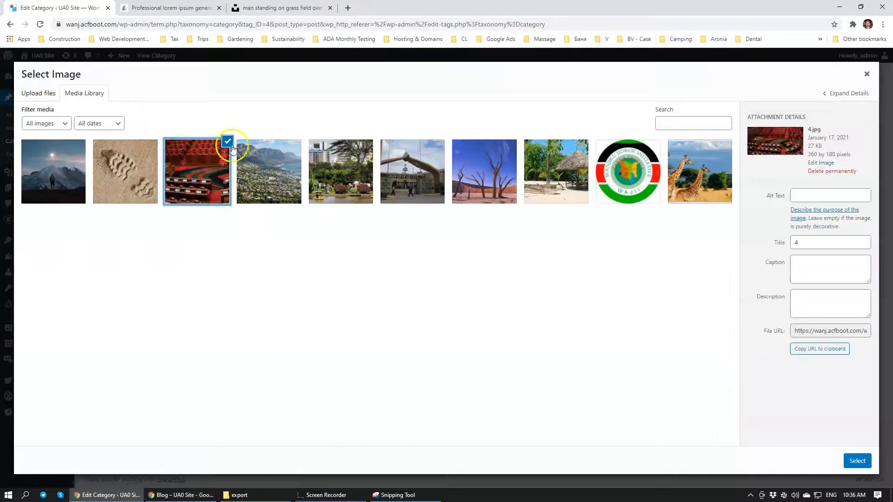
{"action": "left_click", "coordinate": [857, 462]}
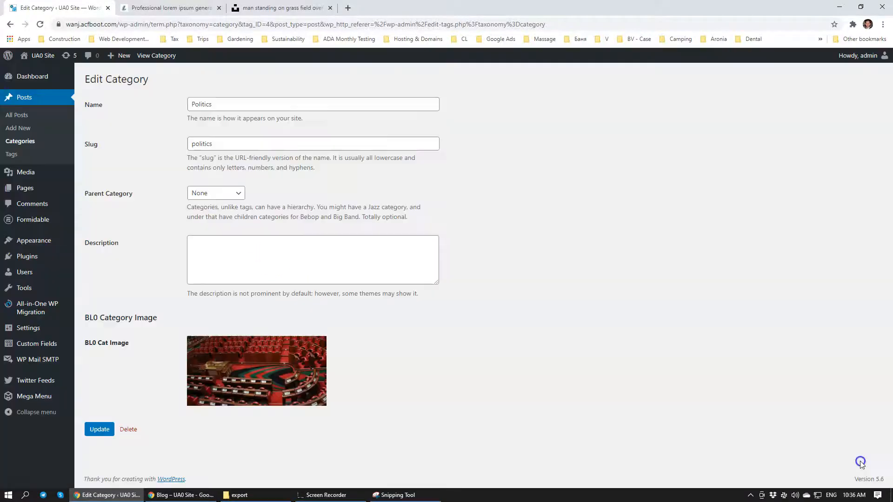
{"action": "left_click", "coordinate": [100, 430]}
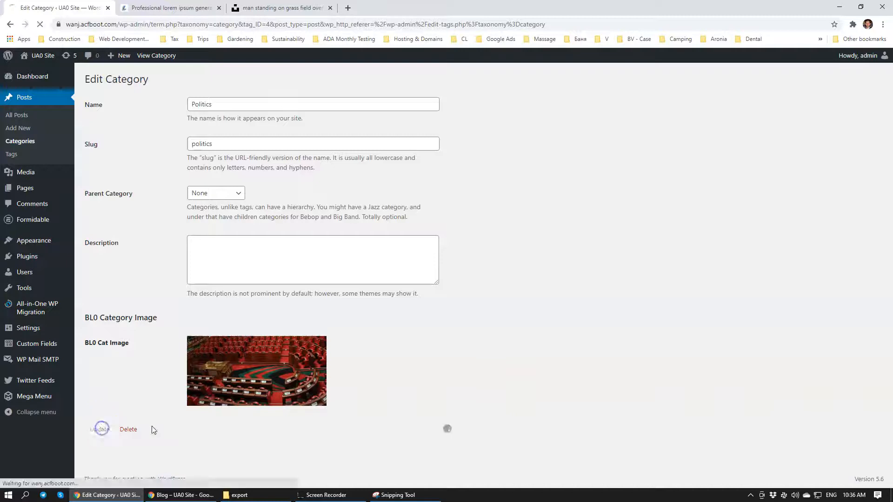
Set the Social category's image to the arched gateway picture 5.jpg, update the category and return to the category list
{"action": "left_click", "coordinate": [115, 113]}
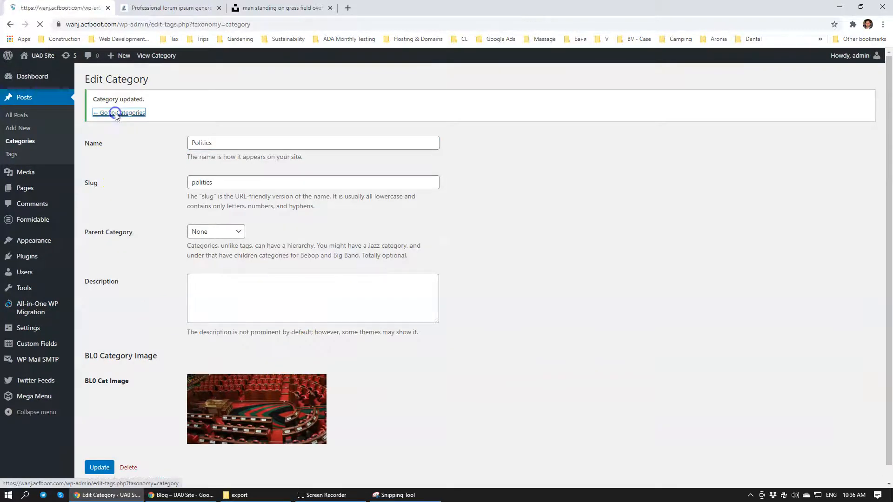
{"action": "left_click", "coordinate": [396, 201]}
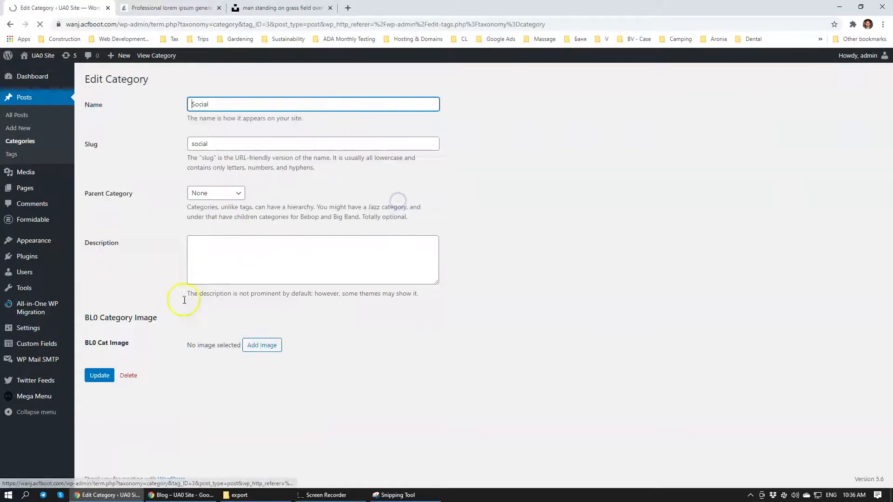
{"action": "left_click", "coordinate": [252, 349]}
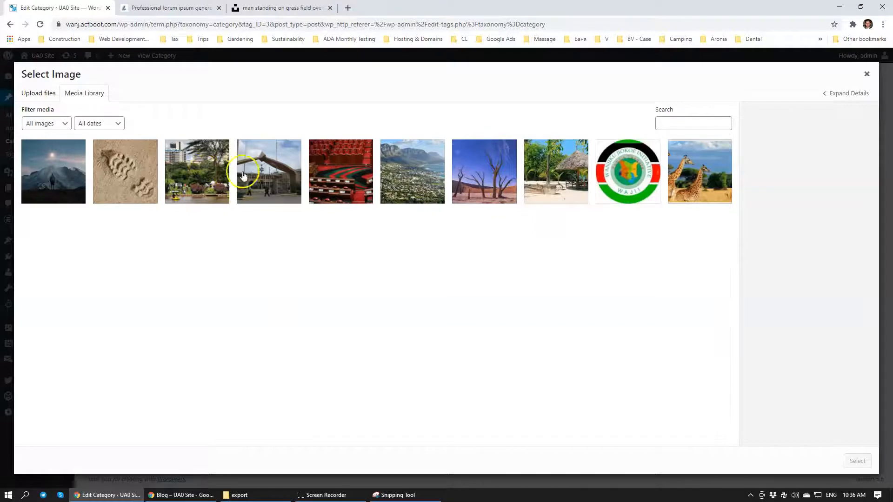
{"action": "left_click", "coordinate": [285, 176]}
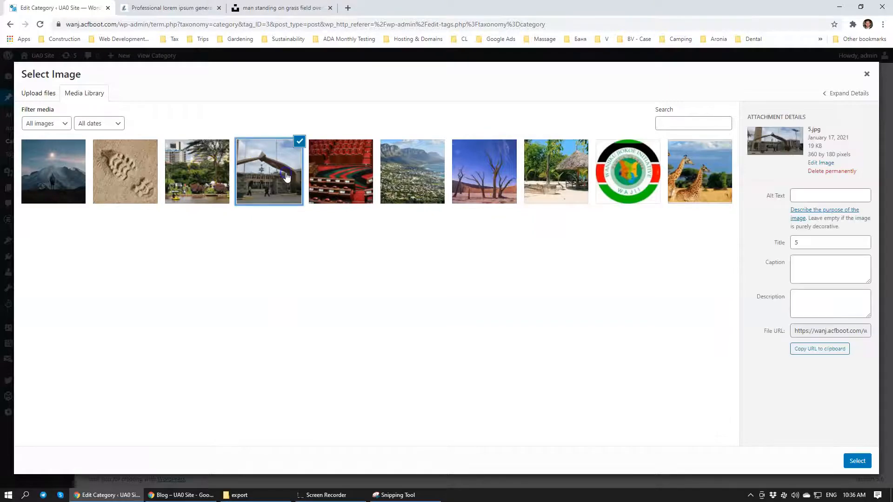
{"action": "left_click", "coordinate": [857, 460]}
{"action": "left_click", "coordinate": [100, 426]}
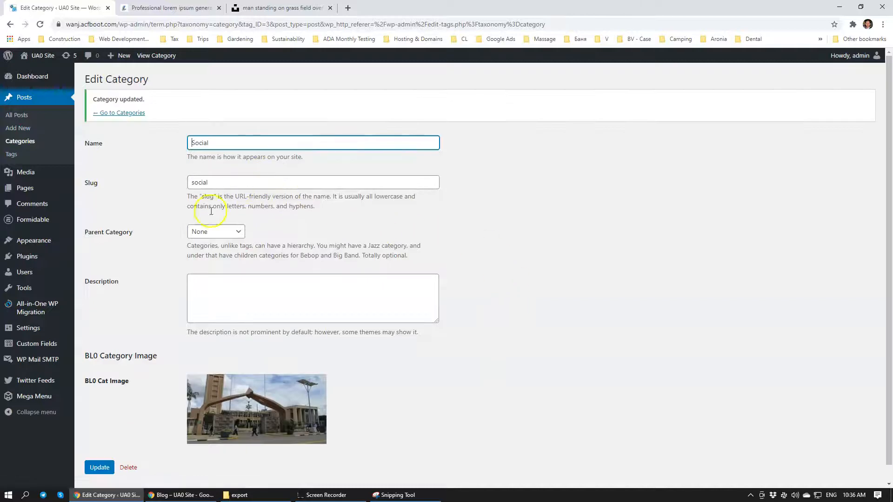
{"action": "left_click", "coordinate": [123, 113]}
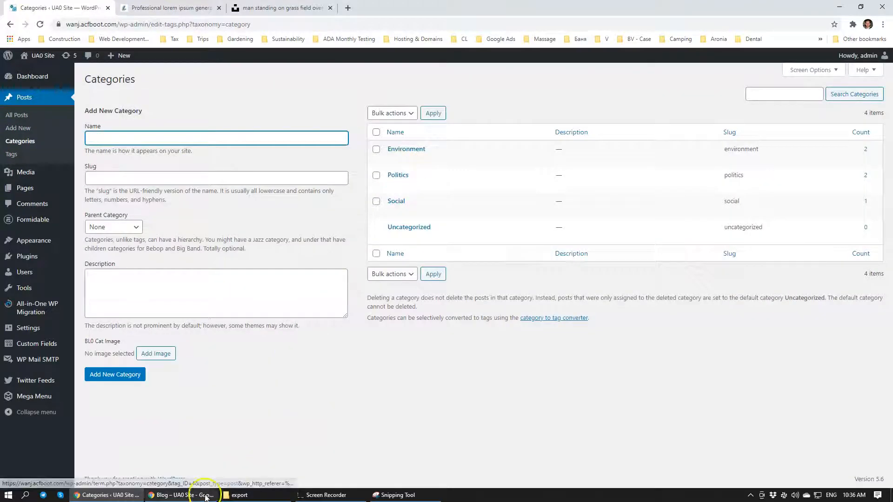
Switch to the incognito window, reload the Blog page and check the Environment, Politics and Social category tiles and their pages
{"action": "left_click", "coordinate": [179, 495]}
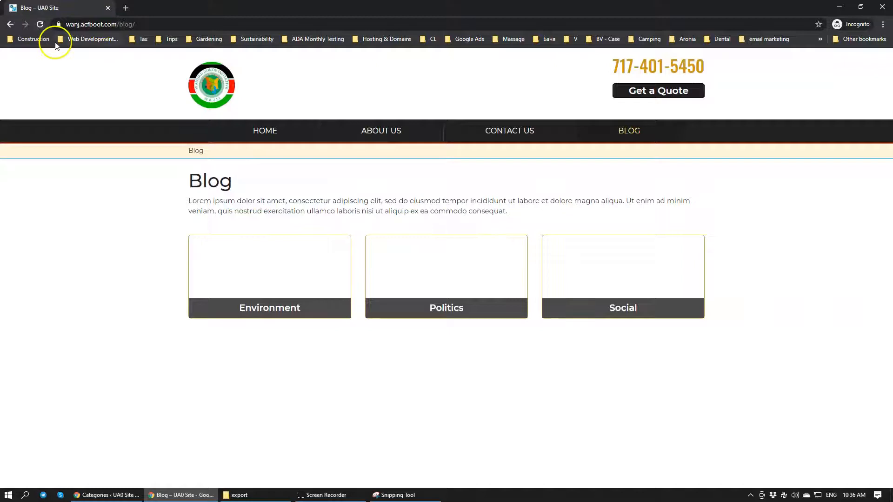
{"action": "left_click", "coordinate": [41, 25]}
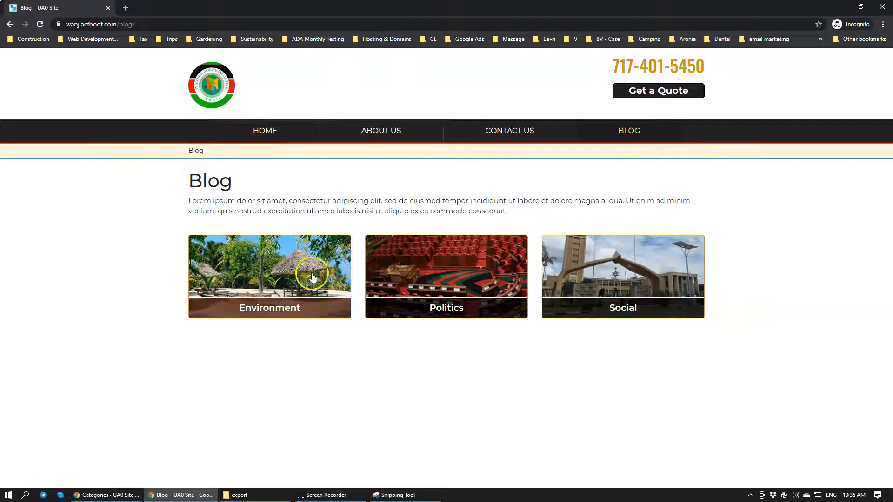
{"action": "left_click", "coordinate": [282, 261]}
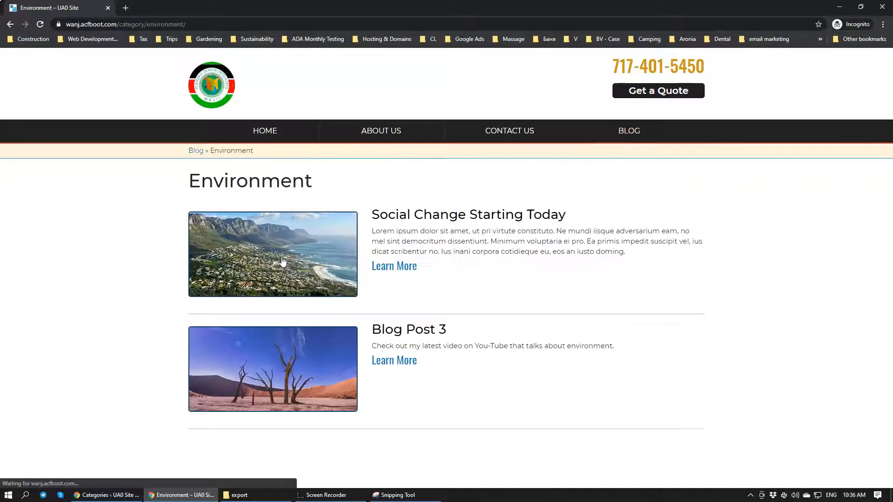
{"action": "key", "text": "alt+Left"}
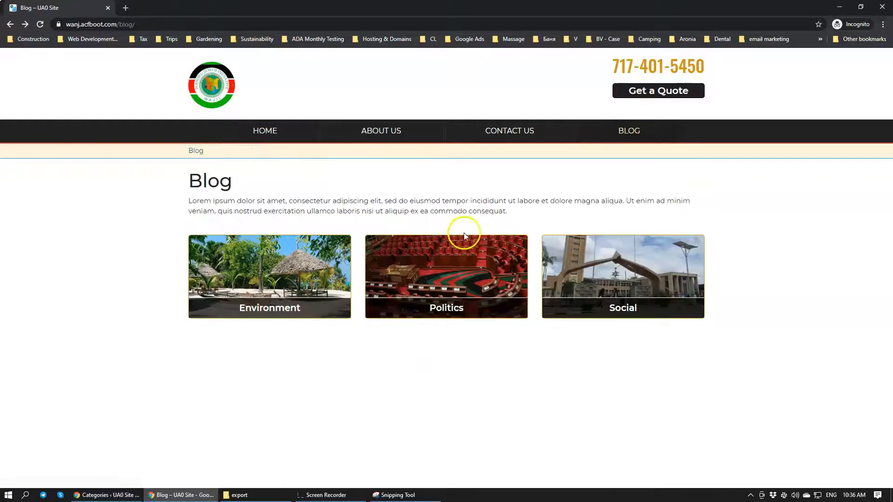
{"action": "left_click", "coordinate": [451, 267]}
{"action": "key", "text": "alt+Left"}
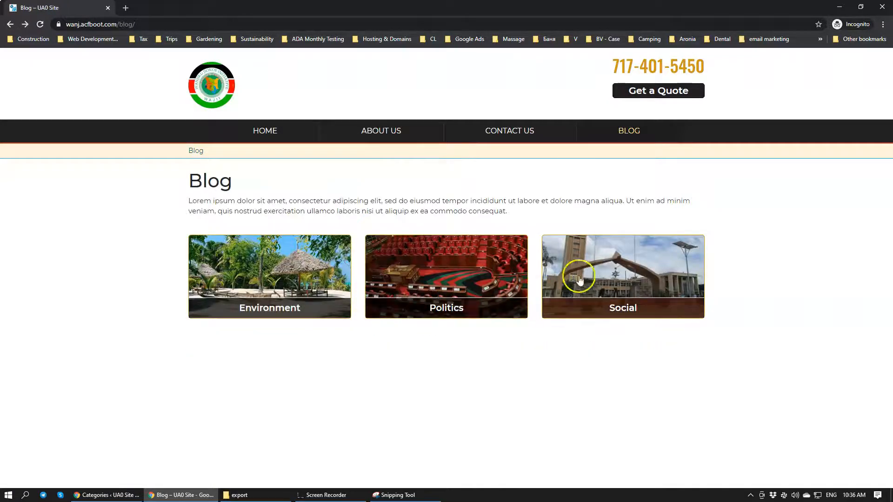
{"action": "left_click", "coordinate": [597, 257]}
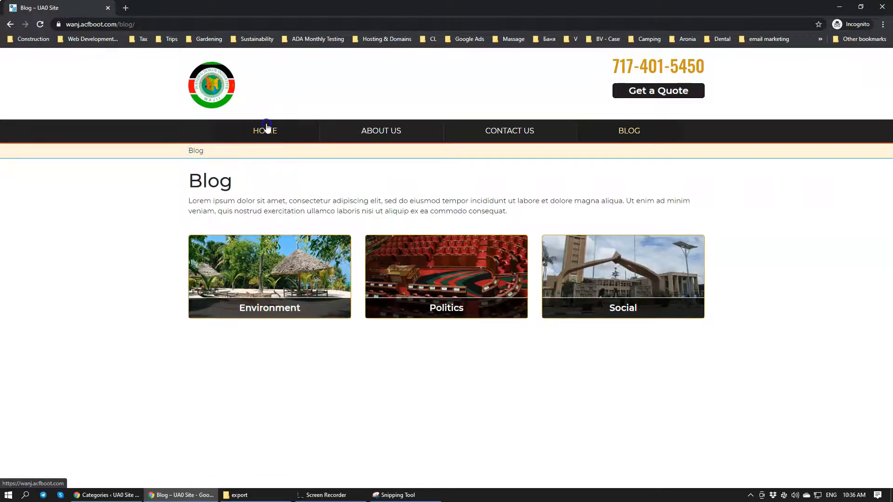
Open the home page and review its Latest news and Twitter Feed sections
{"action": "left_click", "coordinate": [263, 131]}
{"action": "scroll", "coordinate": [569, 280], "scroll_direction": "down", "scroll_amount": 5}
{"action": "scroll", "coordinate": [507, 251], "scroll_direction": "down", "scroll_amount": 2}
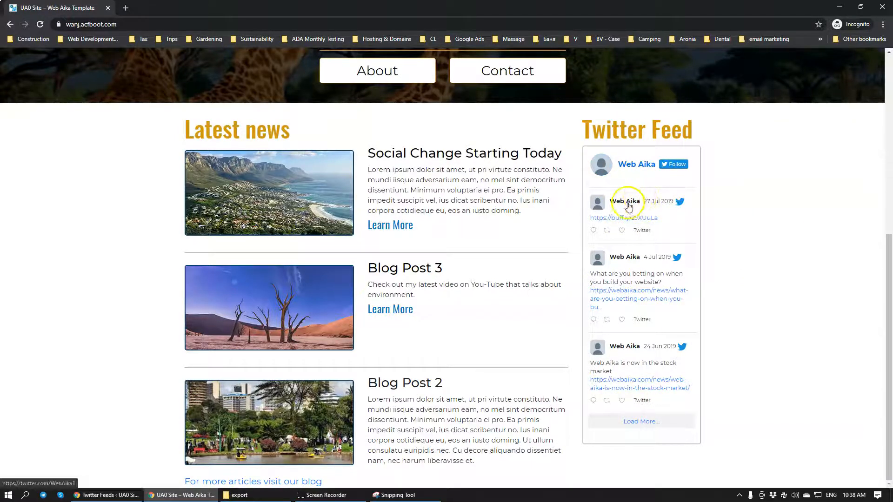
Check the Twitter Feeds settings in the WordPress admin, then compare them with the feed on the incognito home page
{"action": "left_click", "coordinate": [113, 499]}
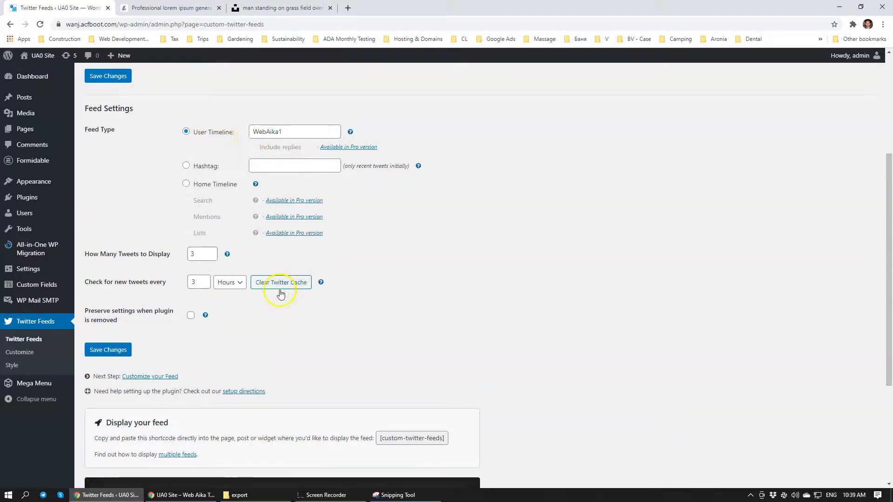
{"action": "left_click", "coordinate": [181, 495]}
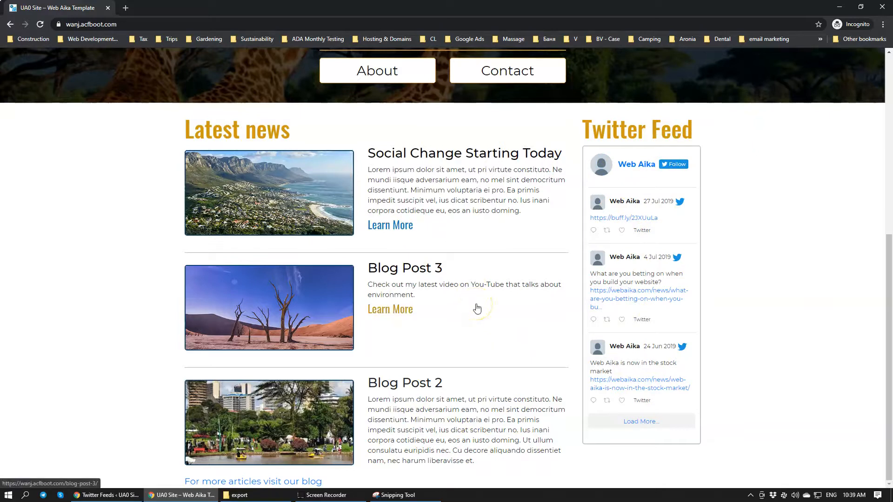
{"action": "scroll", "coordinate": [500, 419], "scroll_direction": "up", "scroll_amount": 1}
{"action": "scroll", "coordinate": [501, 418], "scroll_direction": "down", "scroll_amount": 1}
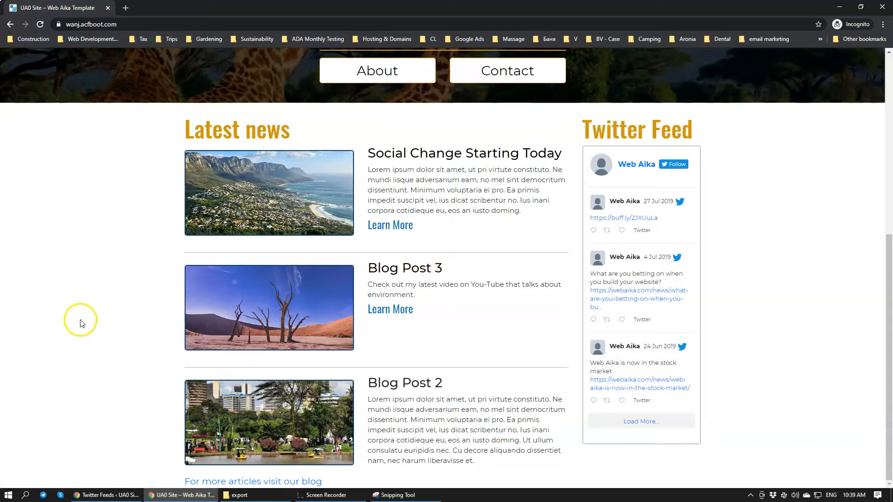
{"action": "left_click", "coordinate": [323, 495]}
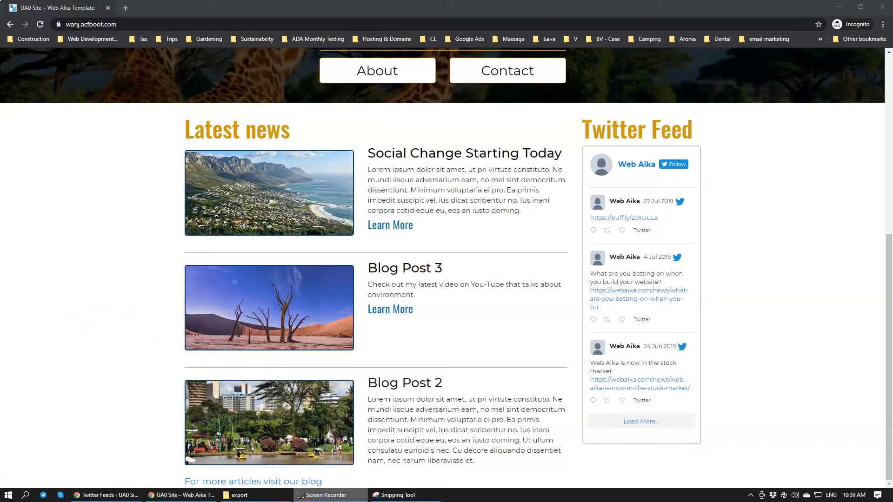